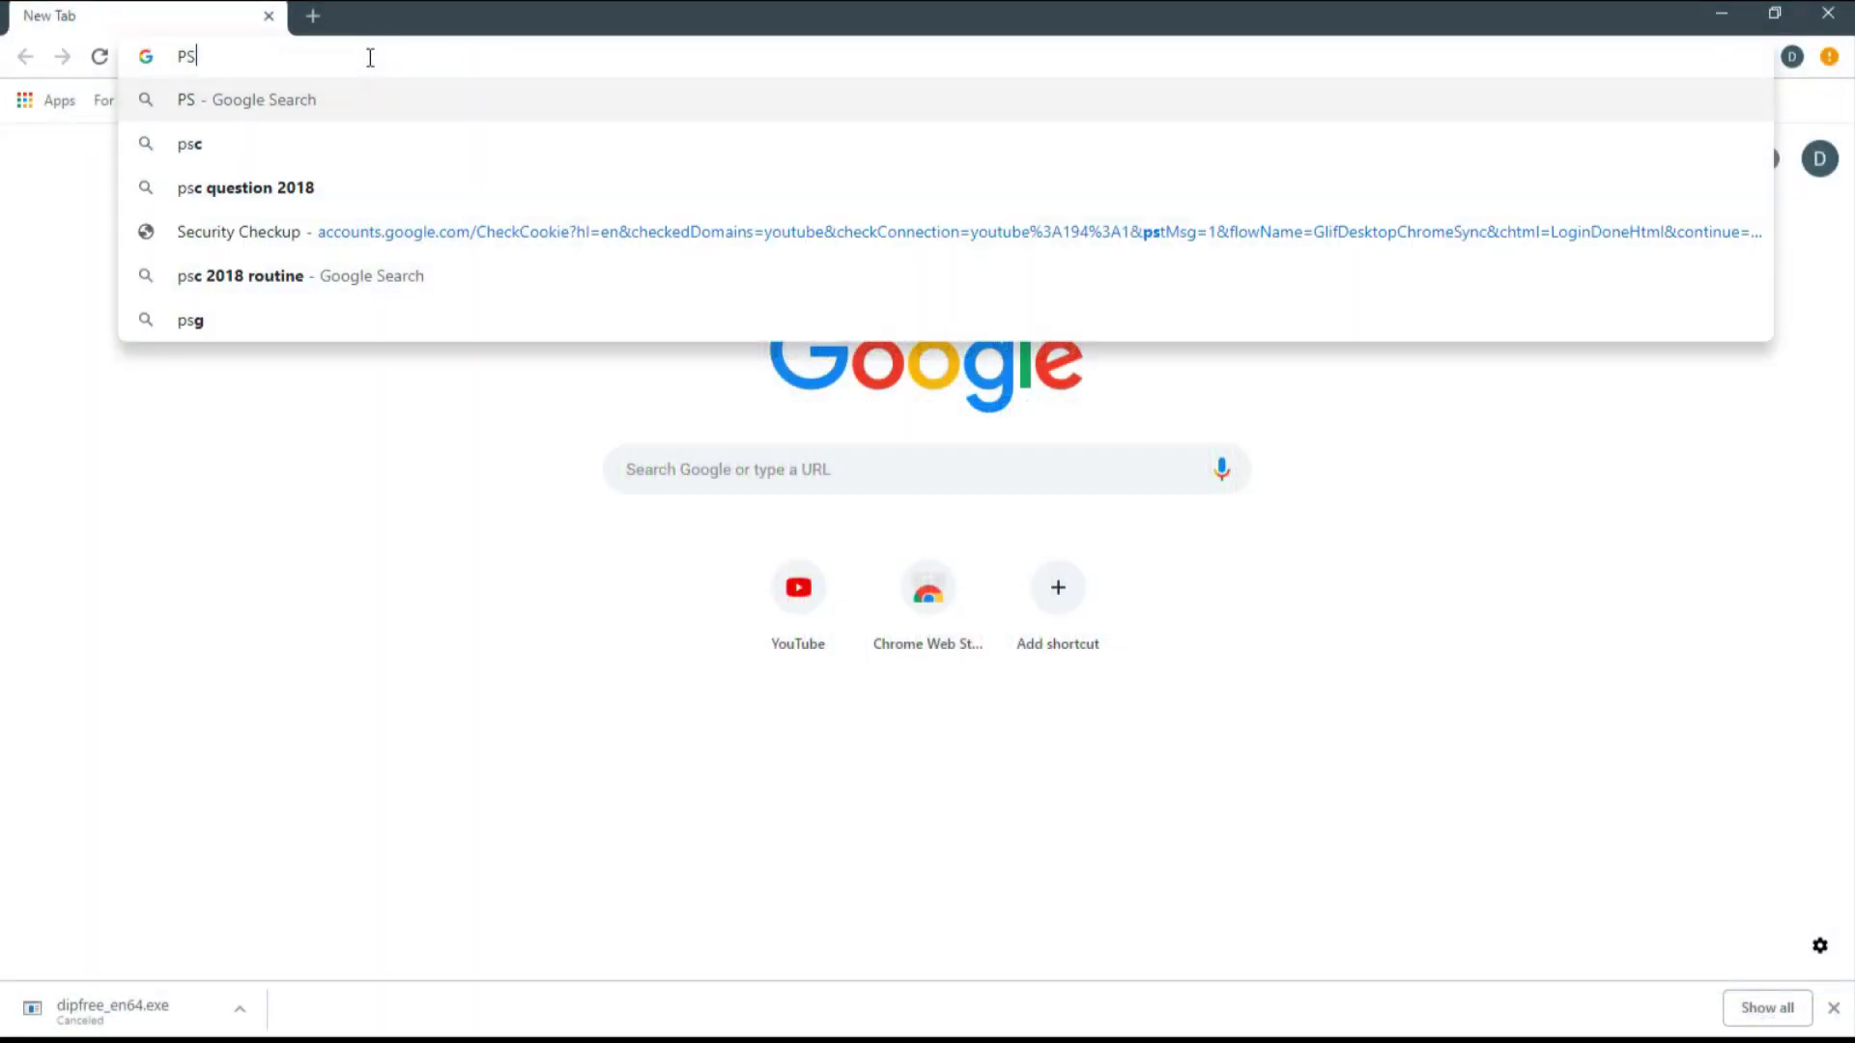
- Search the web for "PCB"
{"action": "key", "text": "BackSpace"}
{"action": "key", "text": "BackSpace"}
{"action": "key", "text": "BackSpace"}
{"action": "type", "text": "CB"}
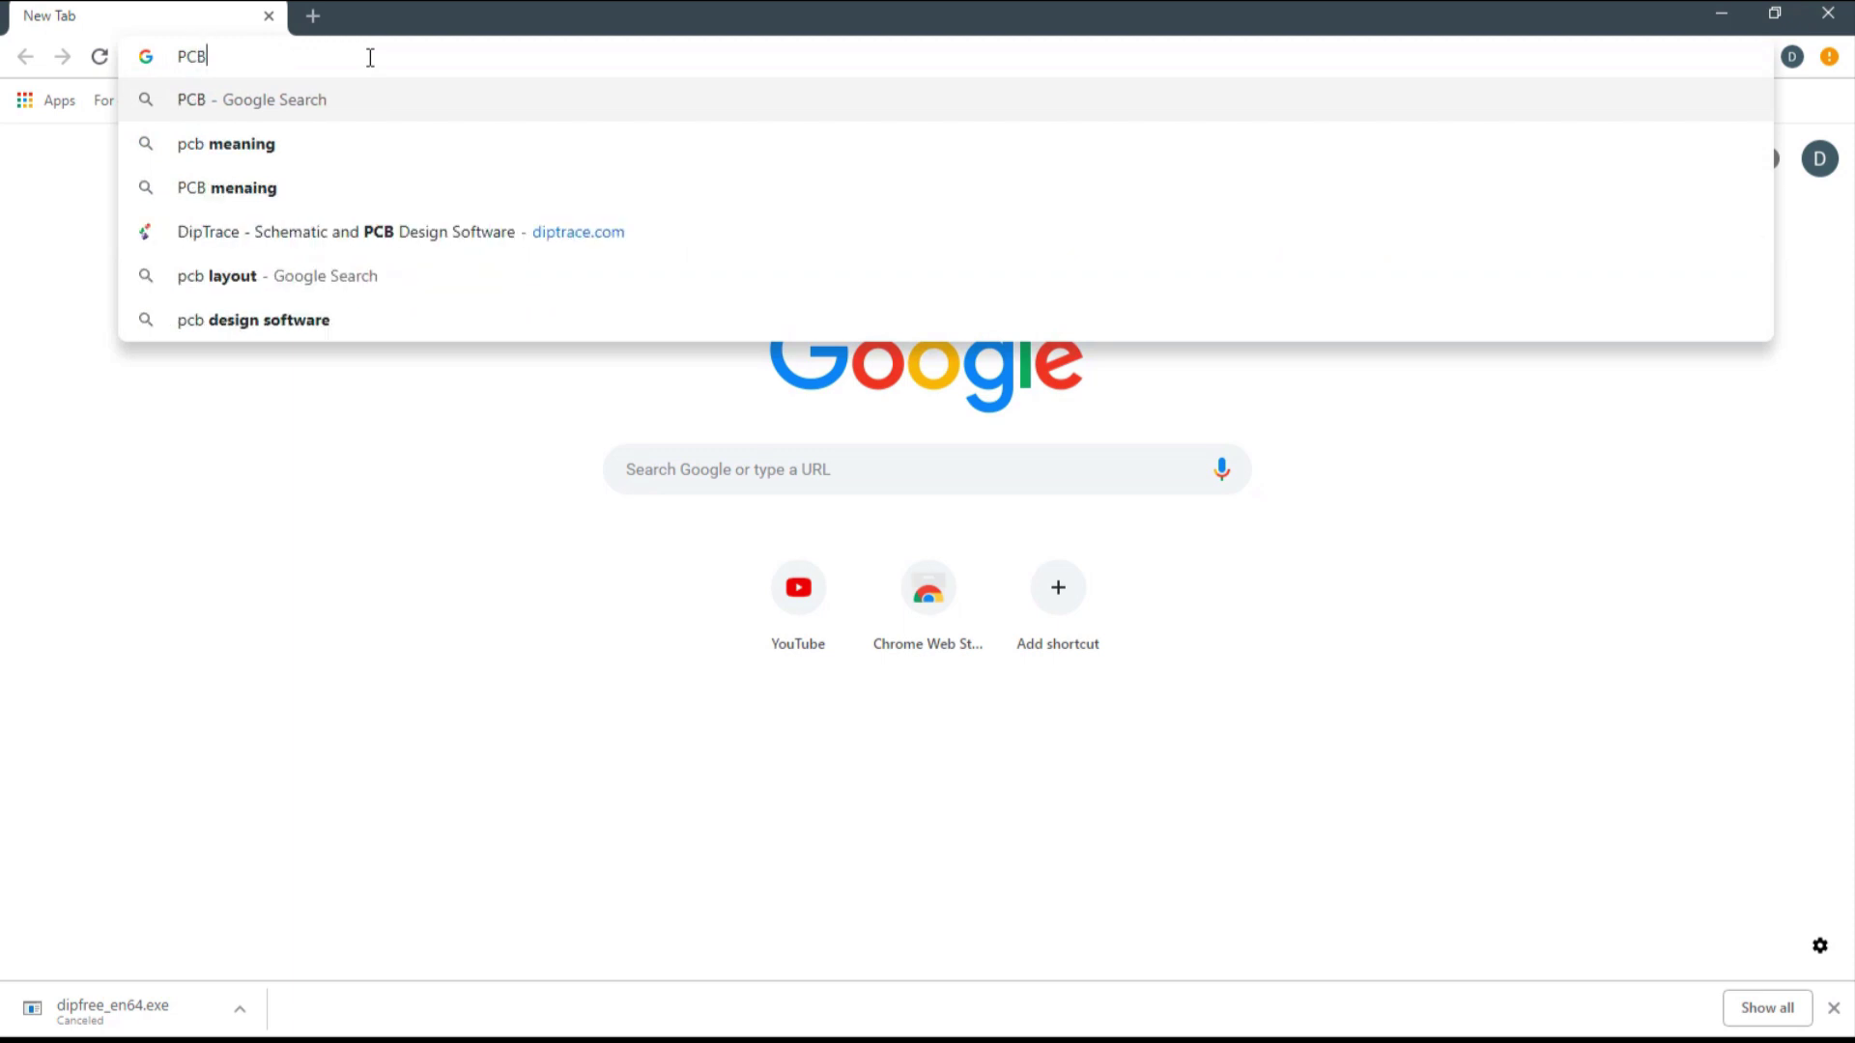
{"action": "key", "text": "Return"}
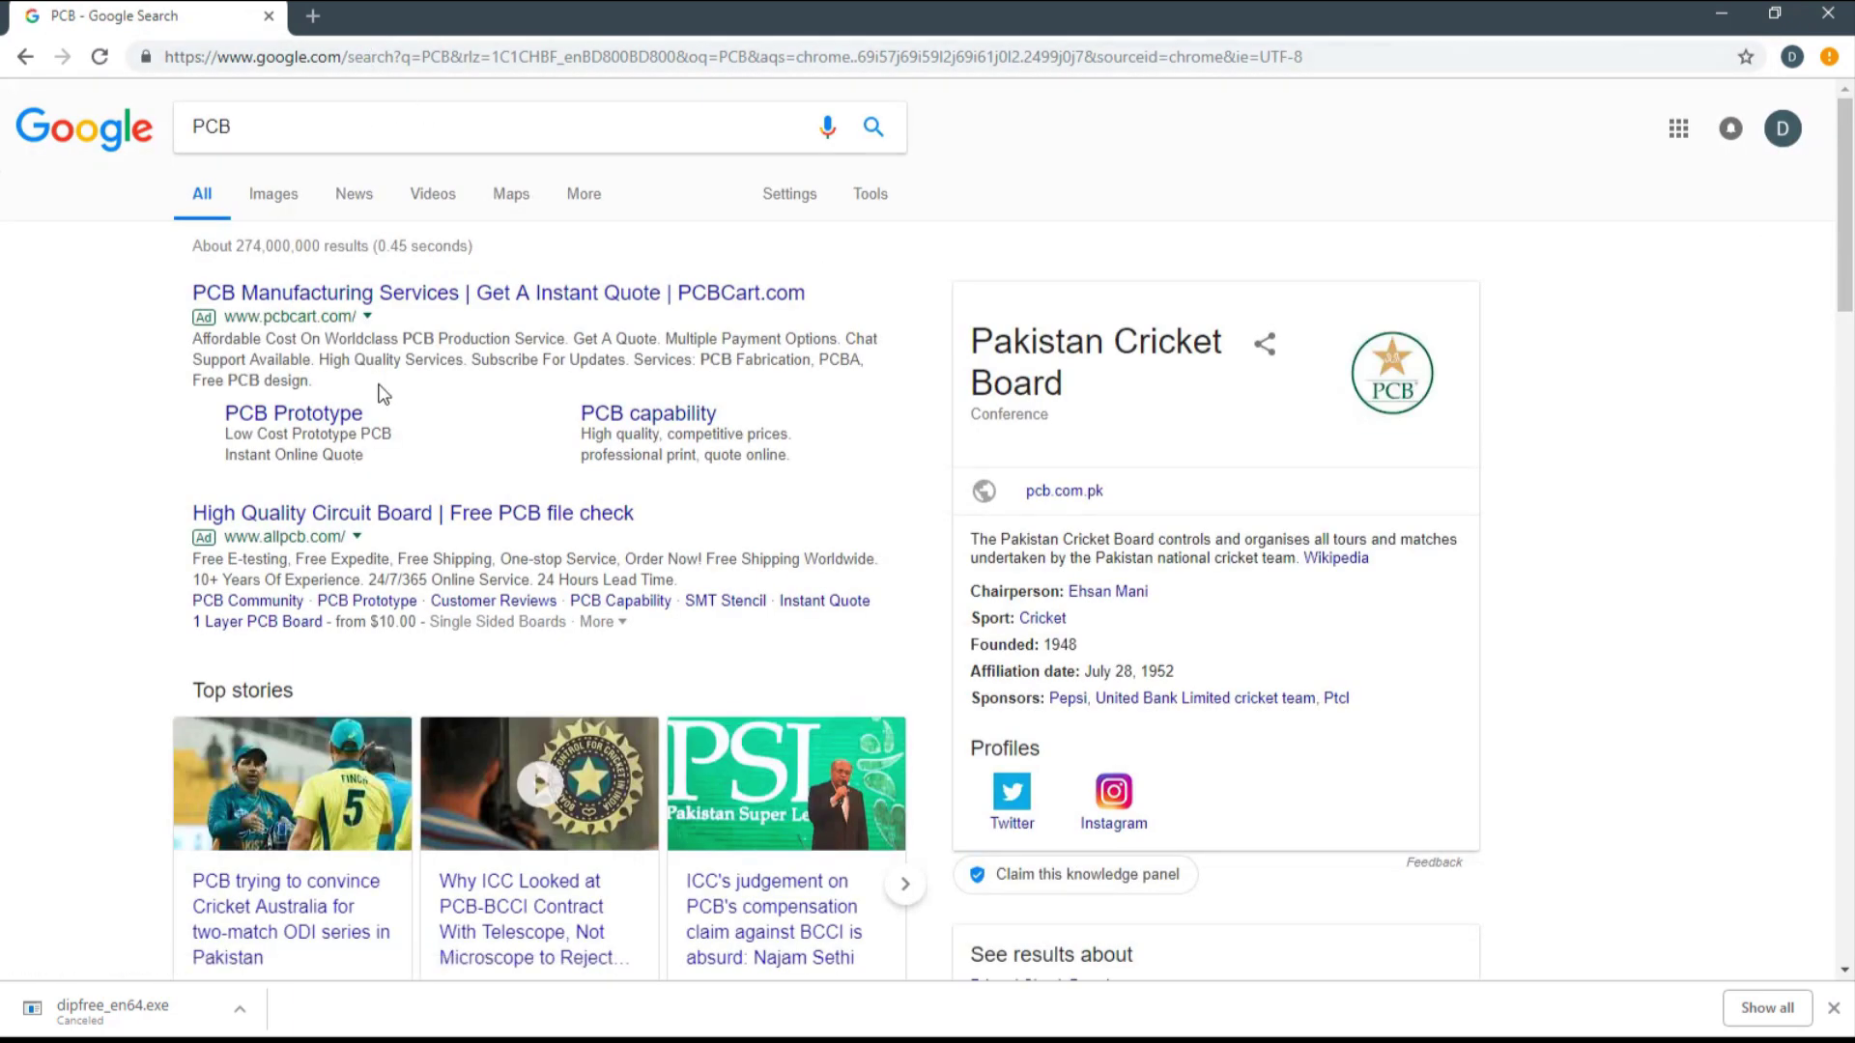
- Refine the web search to the suggested query "pcb meaning"
{"action": "left_click", "coordinate": [255, 121]}
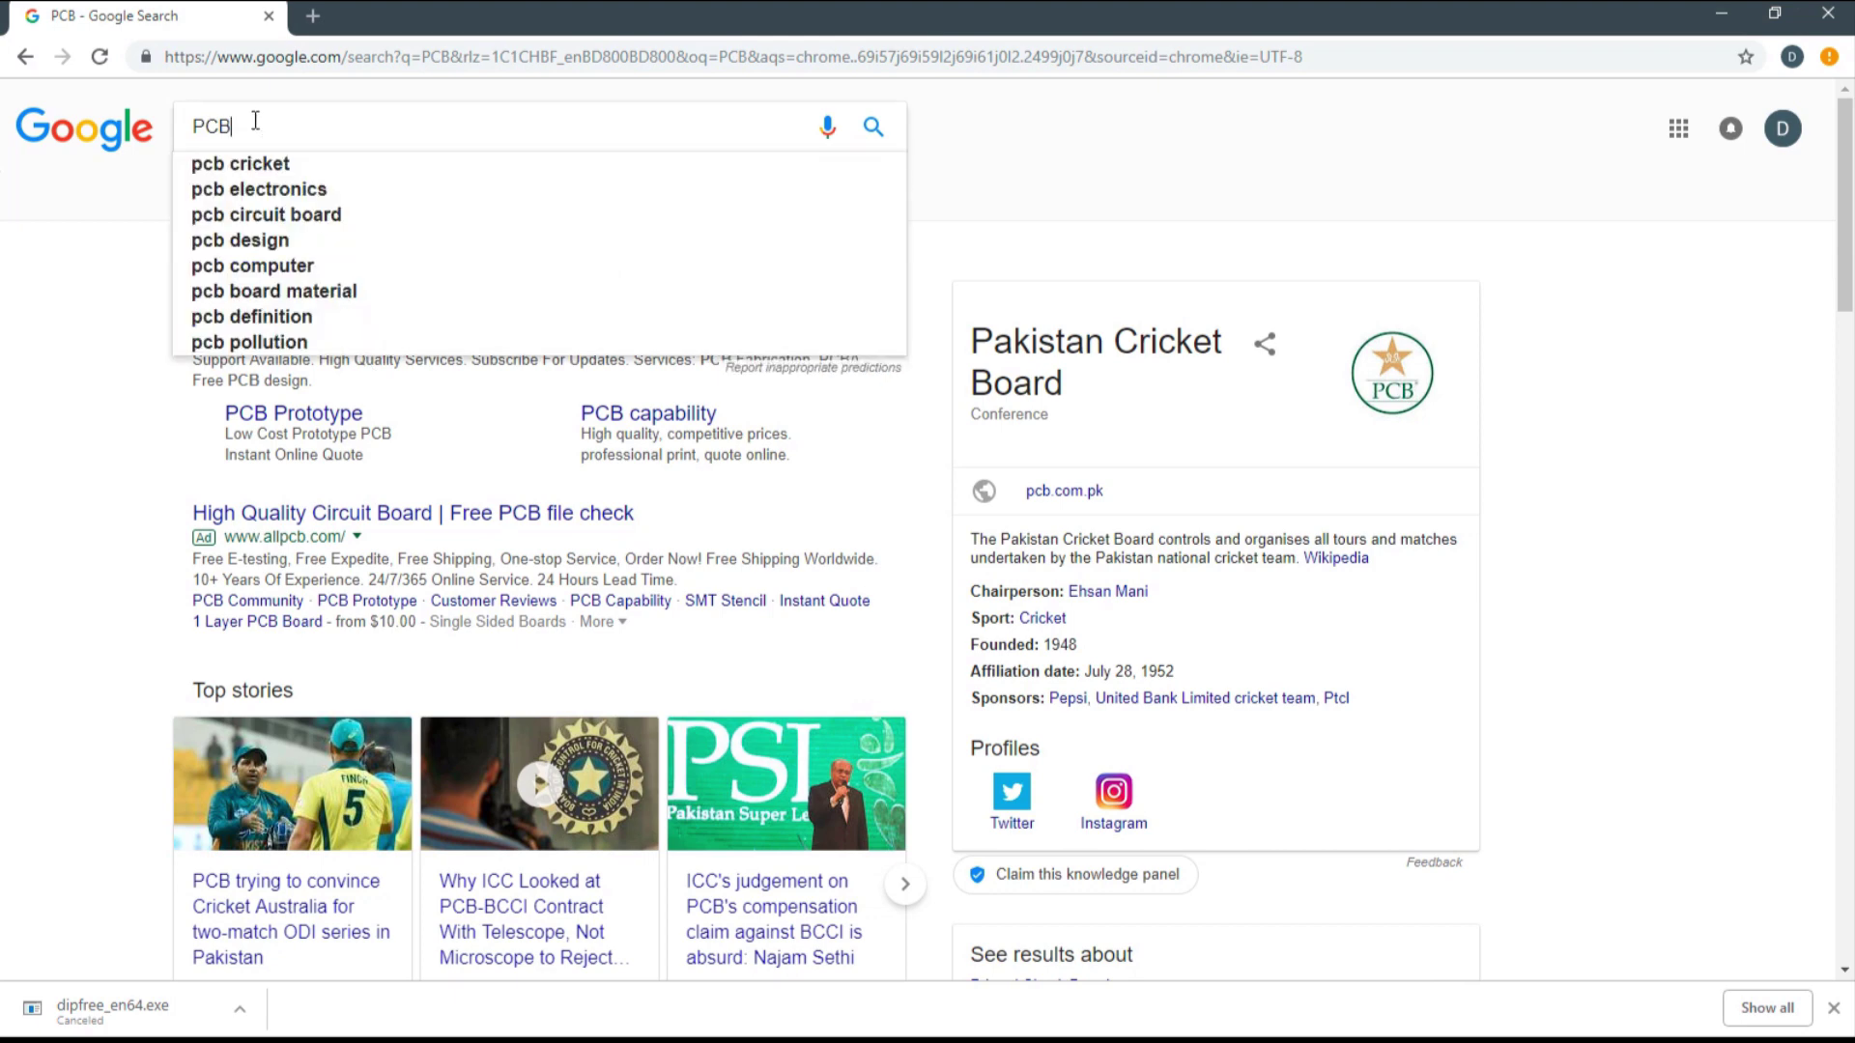
{"action": "type", "text": "meai"}
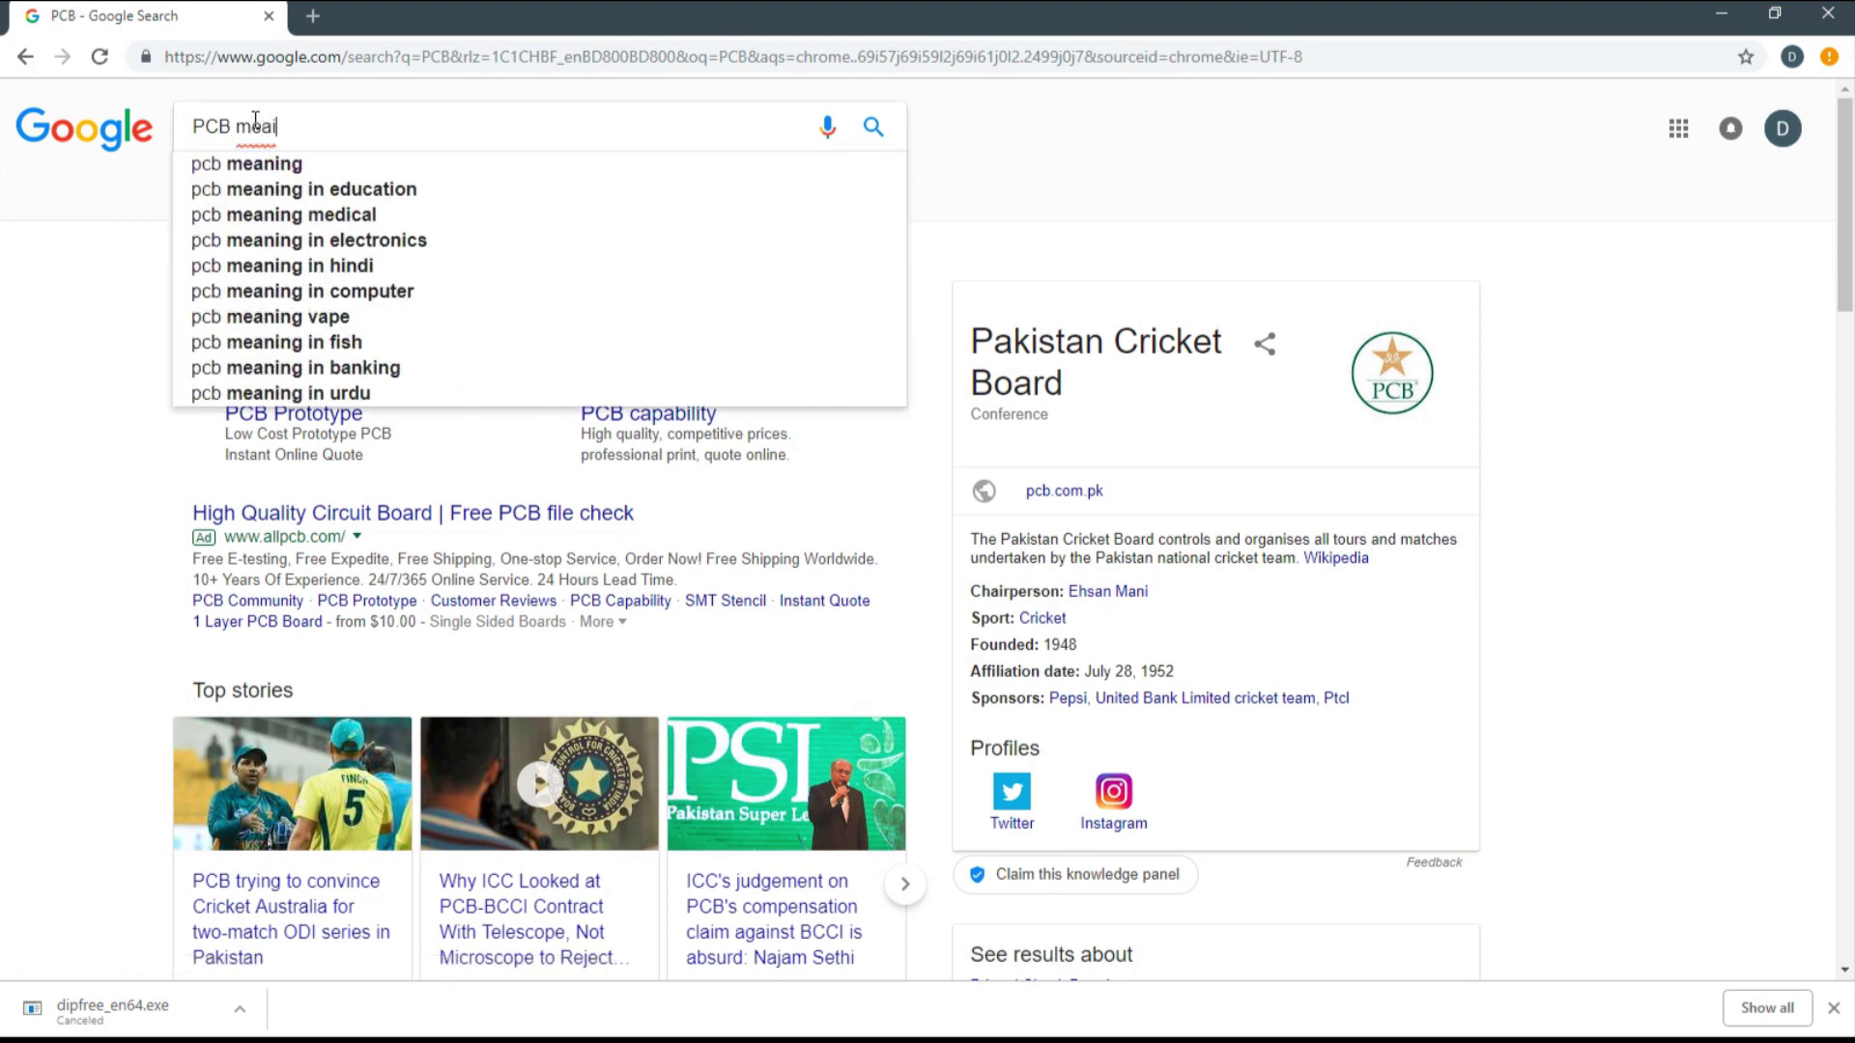
{"action": "key", "text": "Down"}
{"action": "key", "text": "Return"}
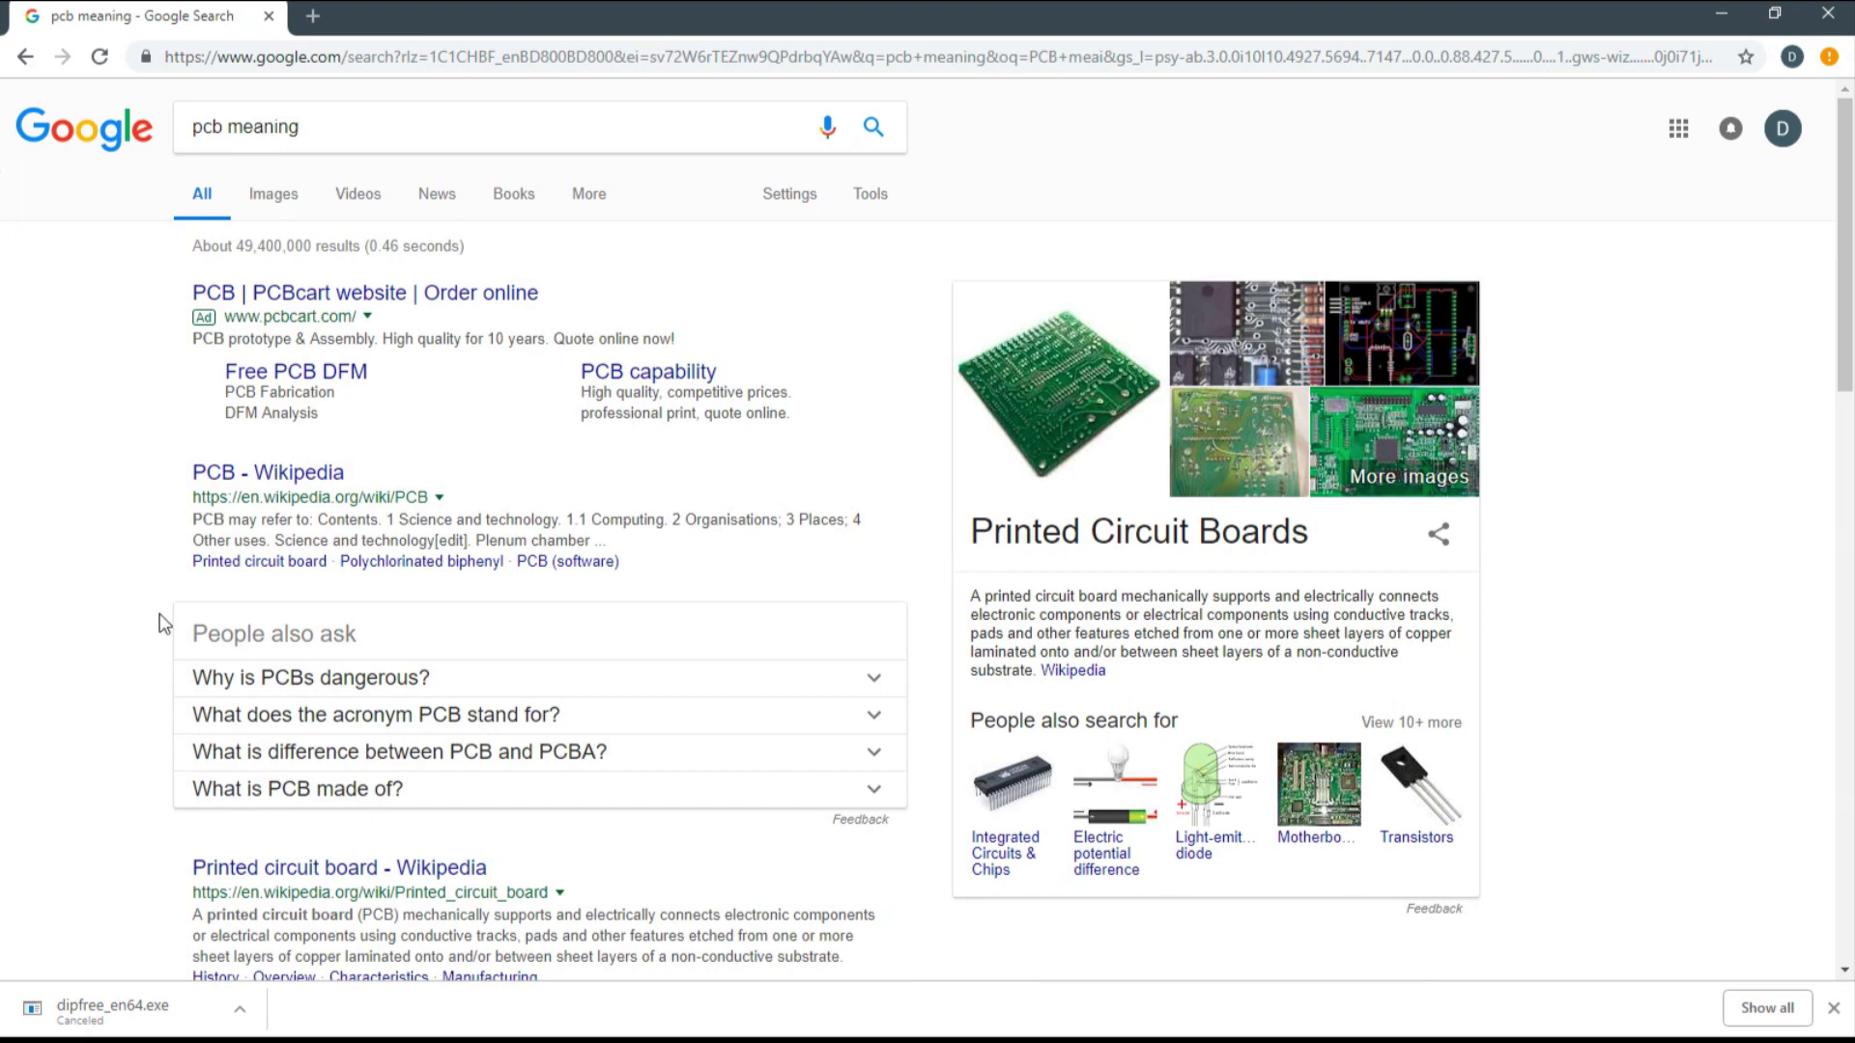
- Read through Wikipedia's PCB page, view the image results for "pcb meaning", and return to all results
{"action": "left_click", "coordinate": [222, 477]}
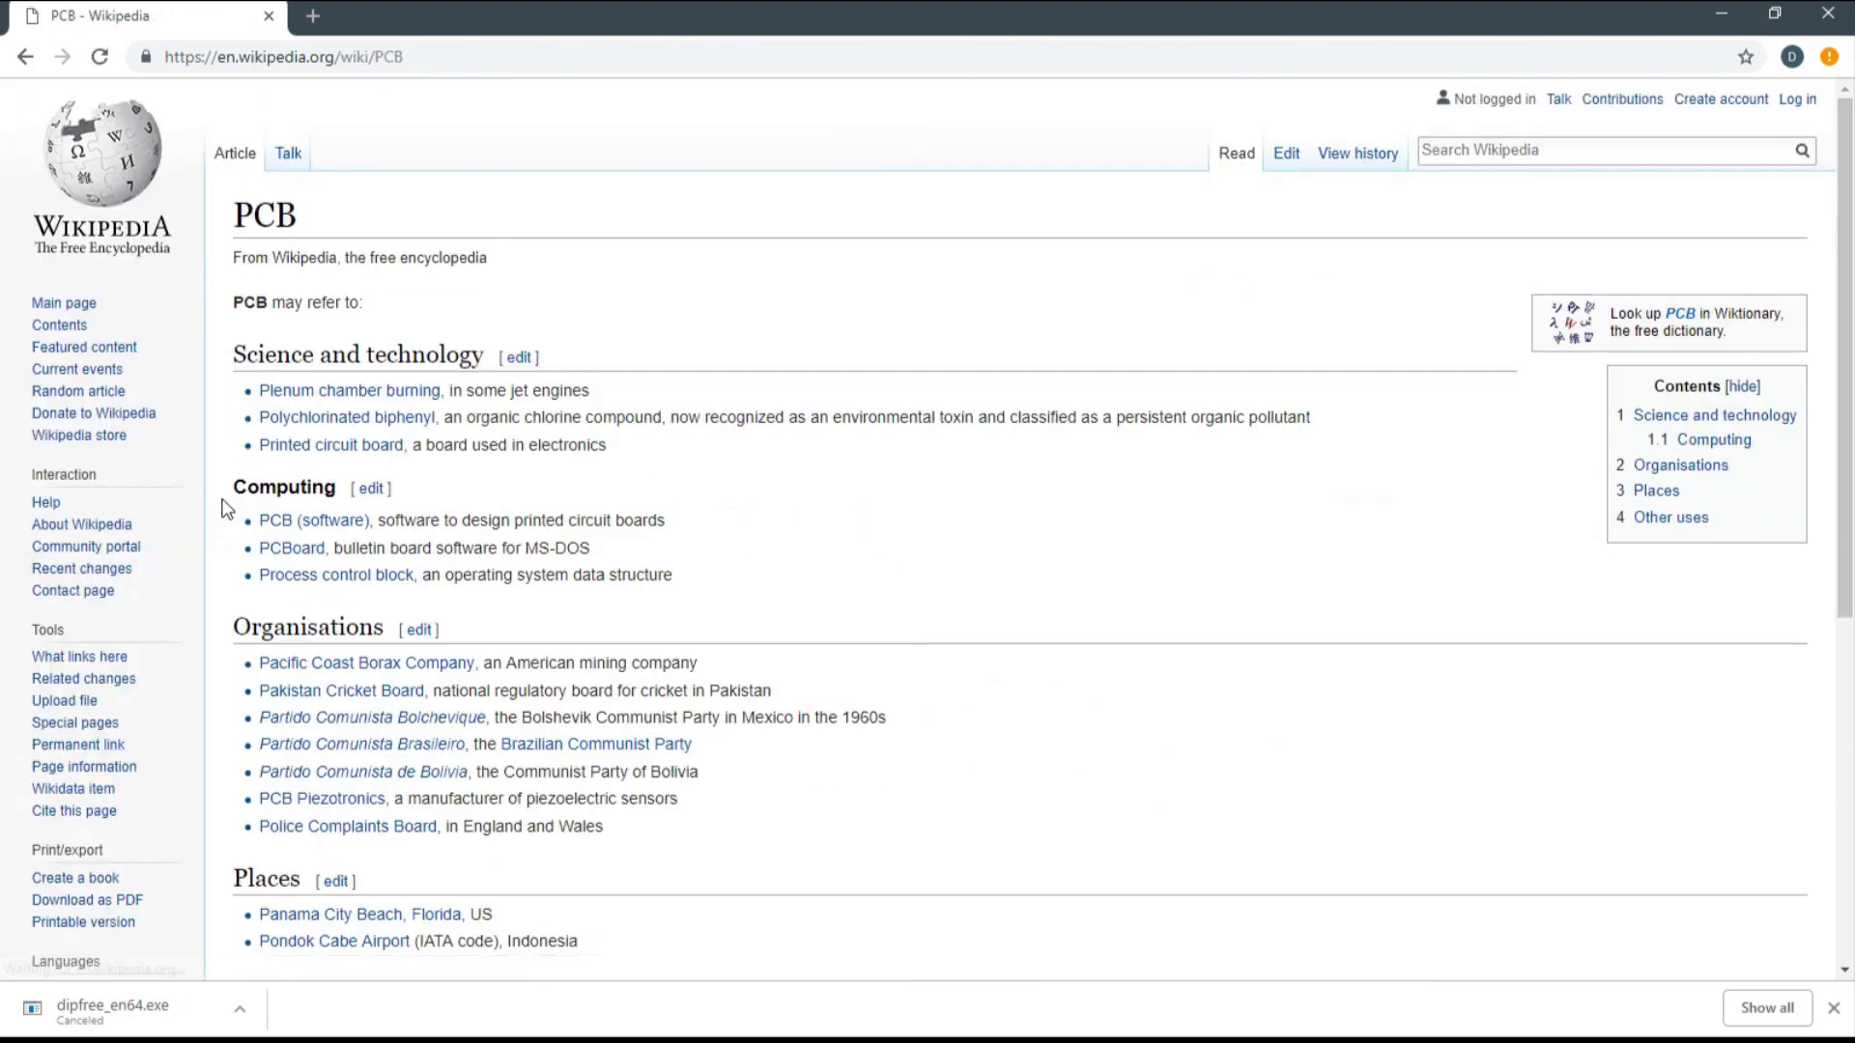
{"action": "scroll", "coordinate": [451, 522], "scroll_direction": "down", "scroll_amount": 2}
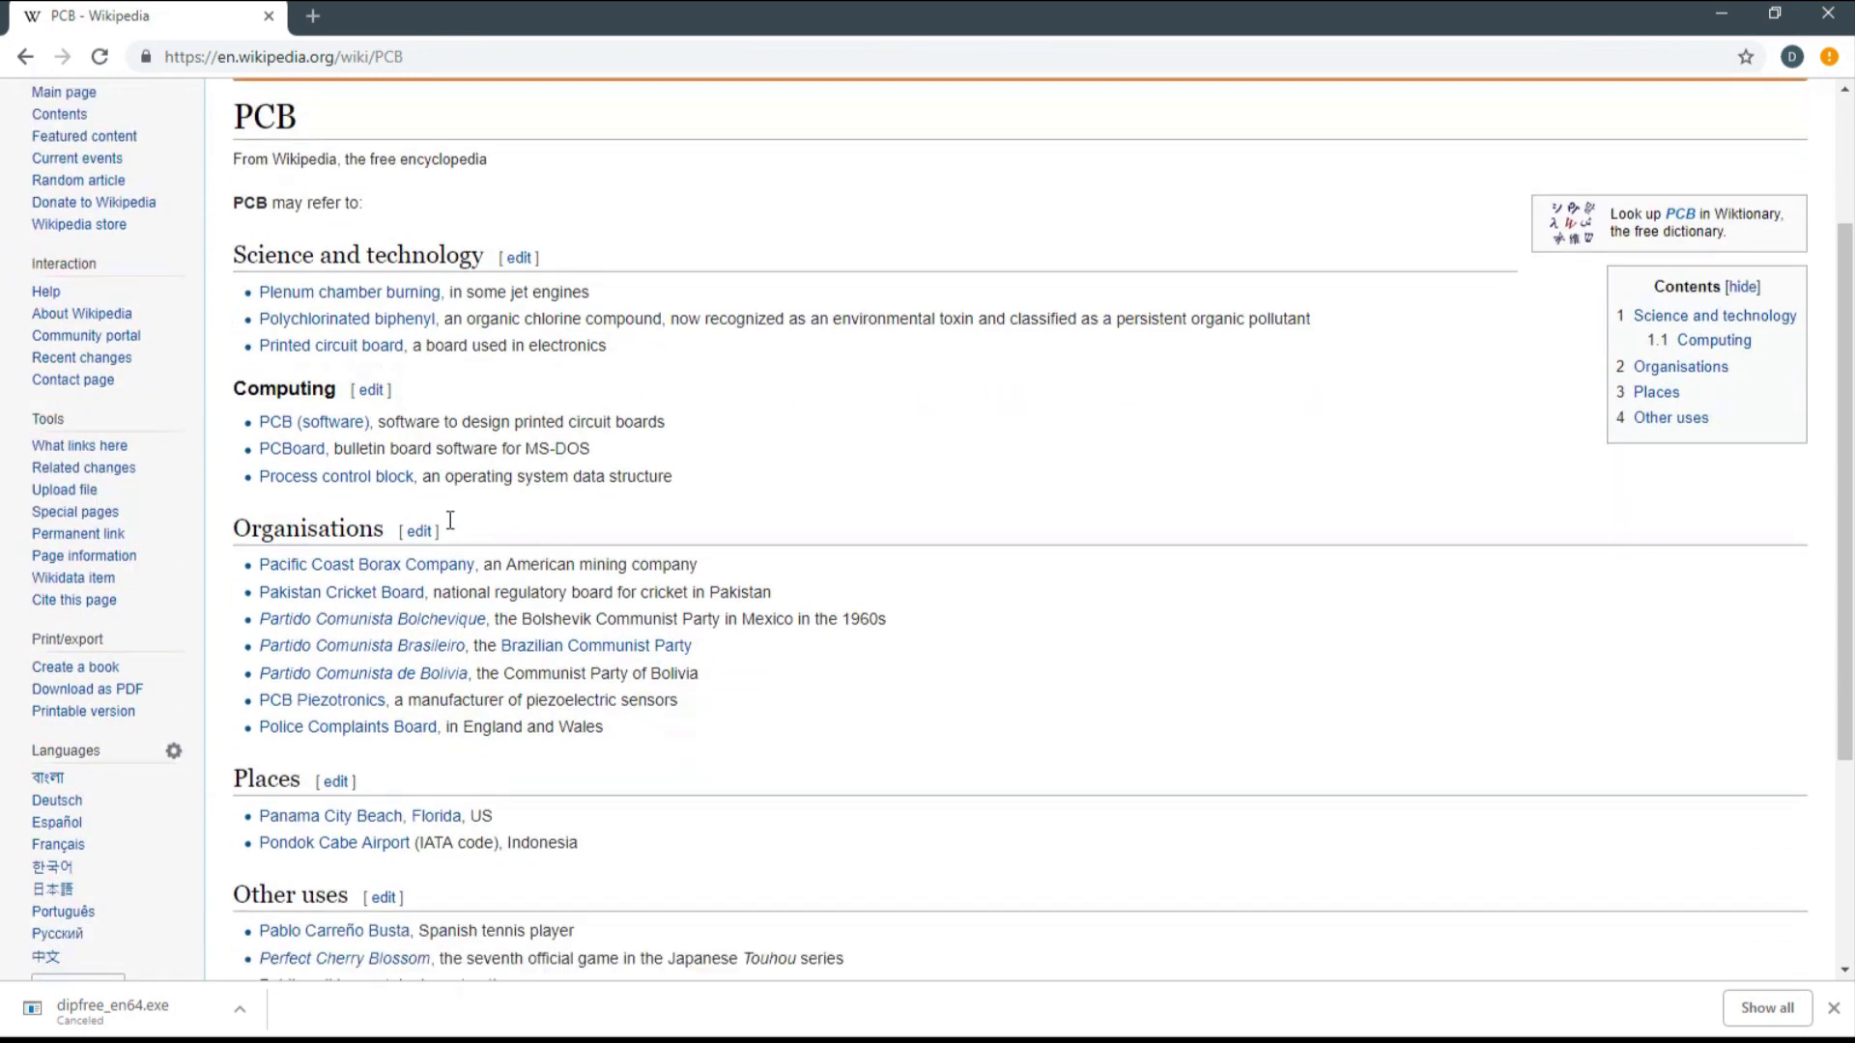
{"action": "scroll", "coordinate": [450, 522], "scroll_direction": "down", "scroll_amount": 1}
{"action": "left_click", "coordinate": [25, 56]}
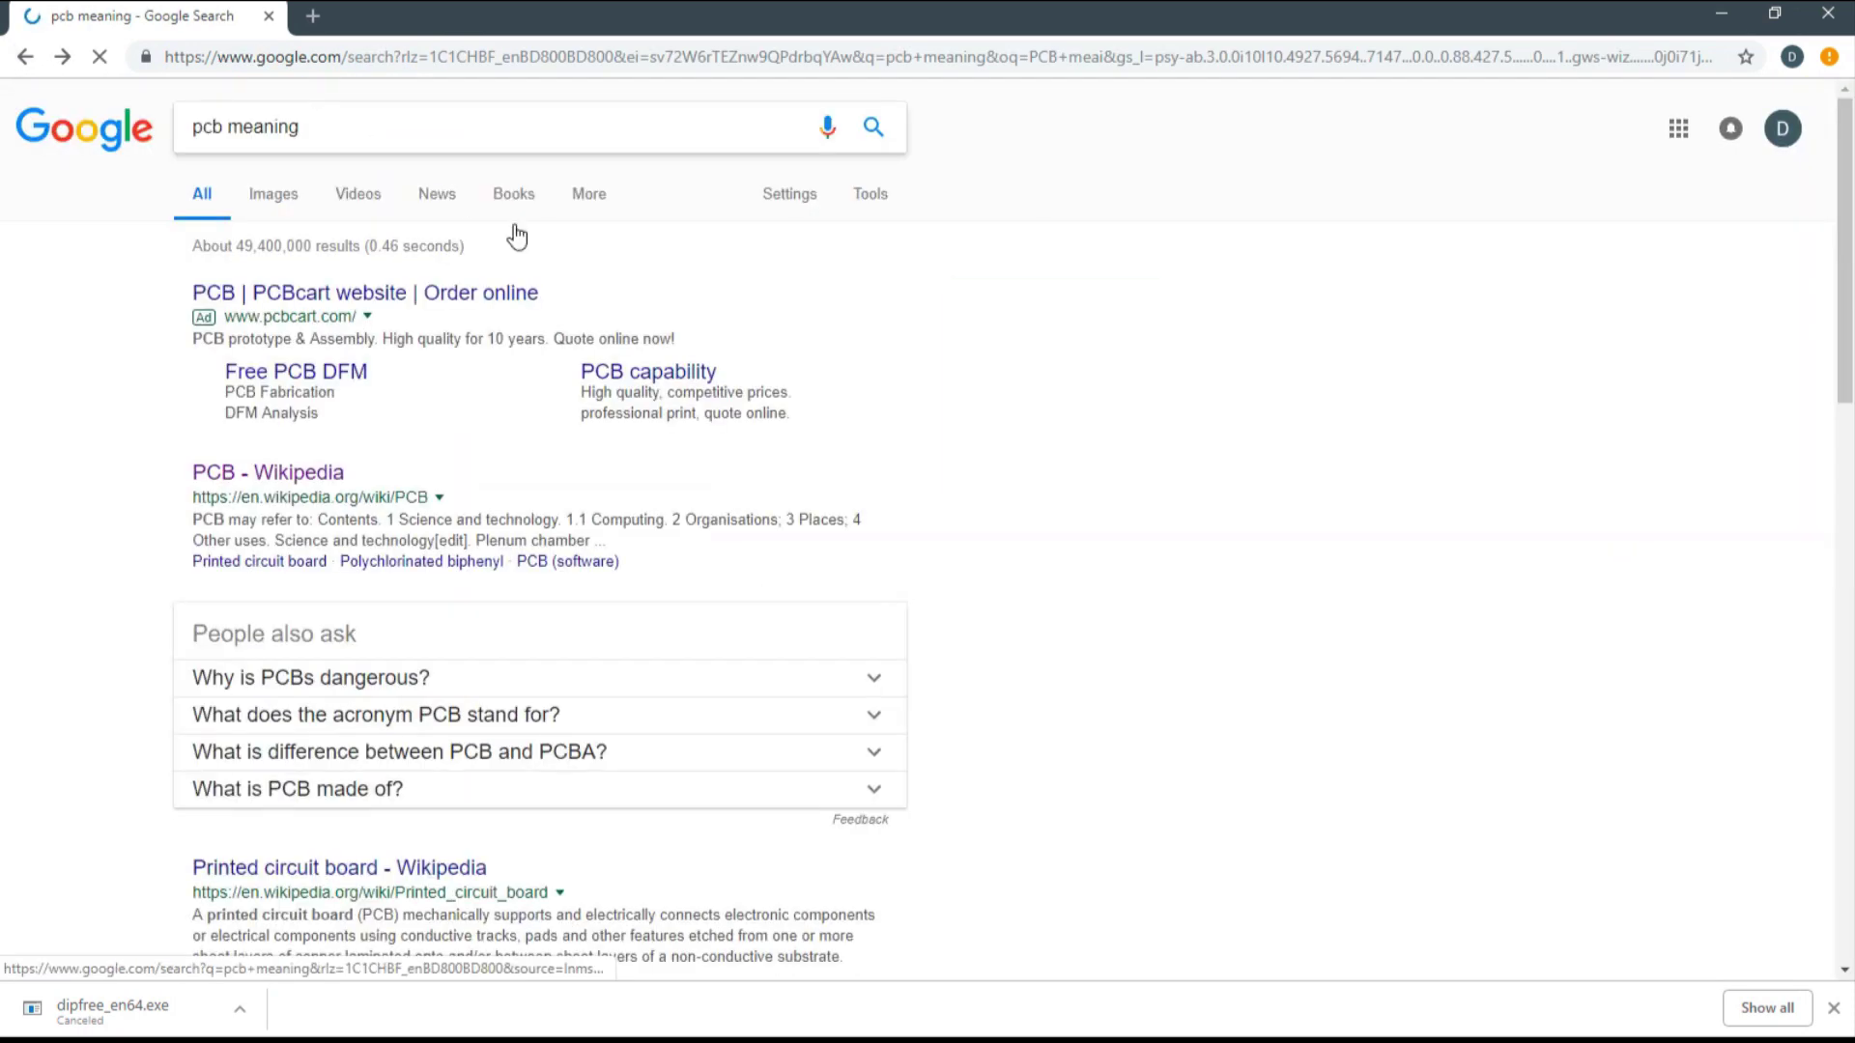
{"action": "left_click", "coordinate": [254, 198]}
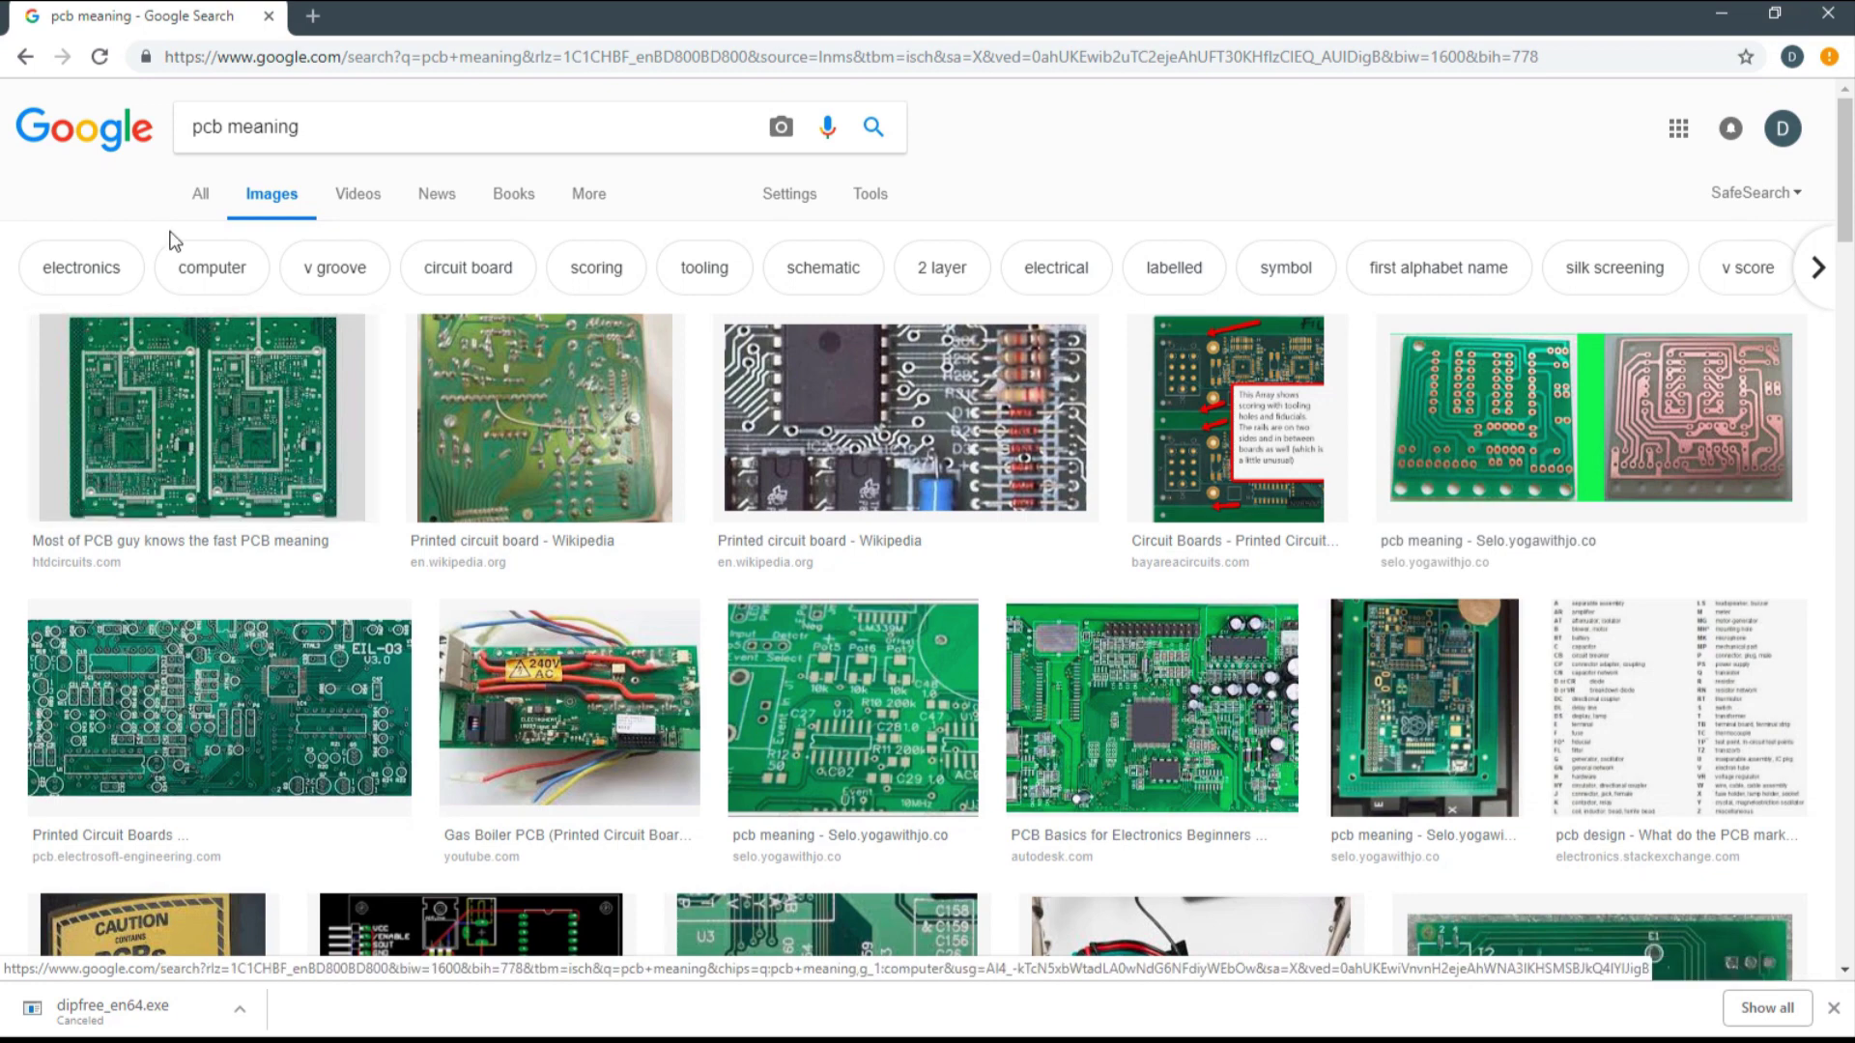
{"action": "left_click", "coordinate": [198, 196]}
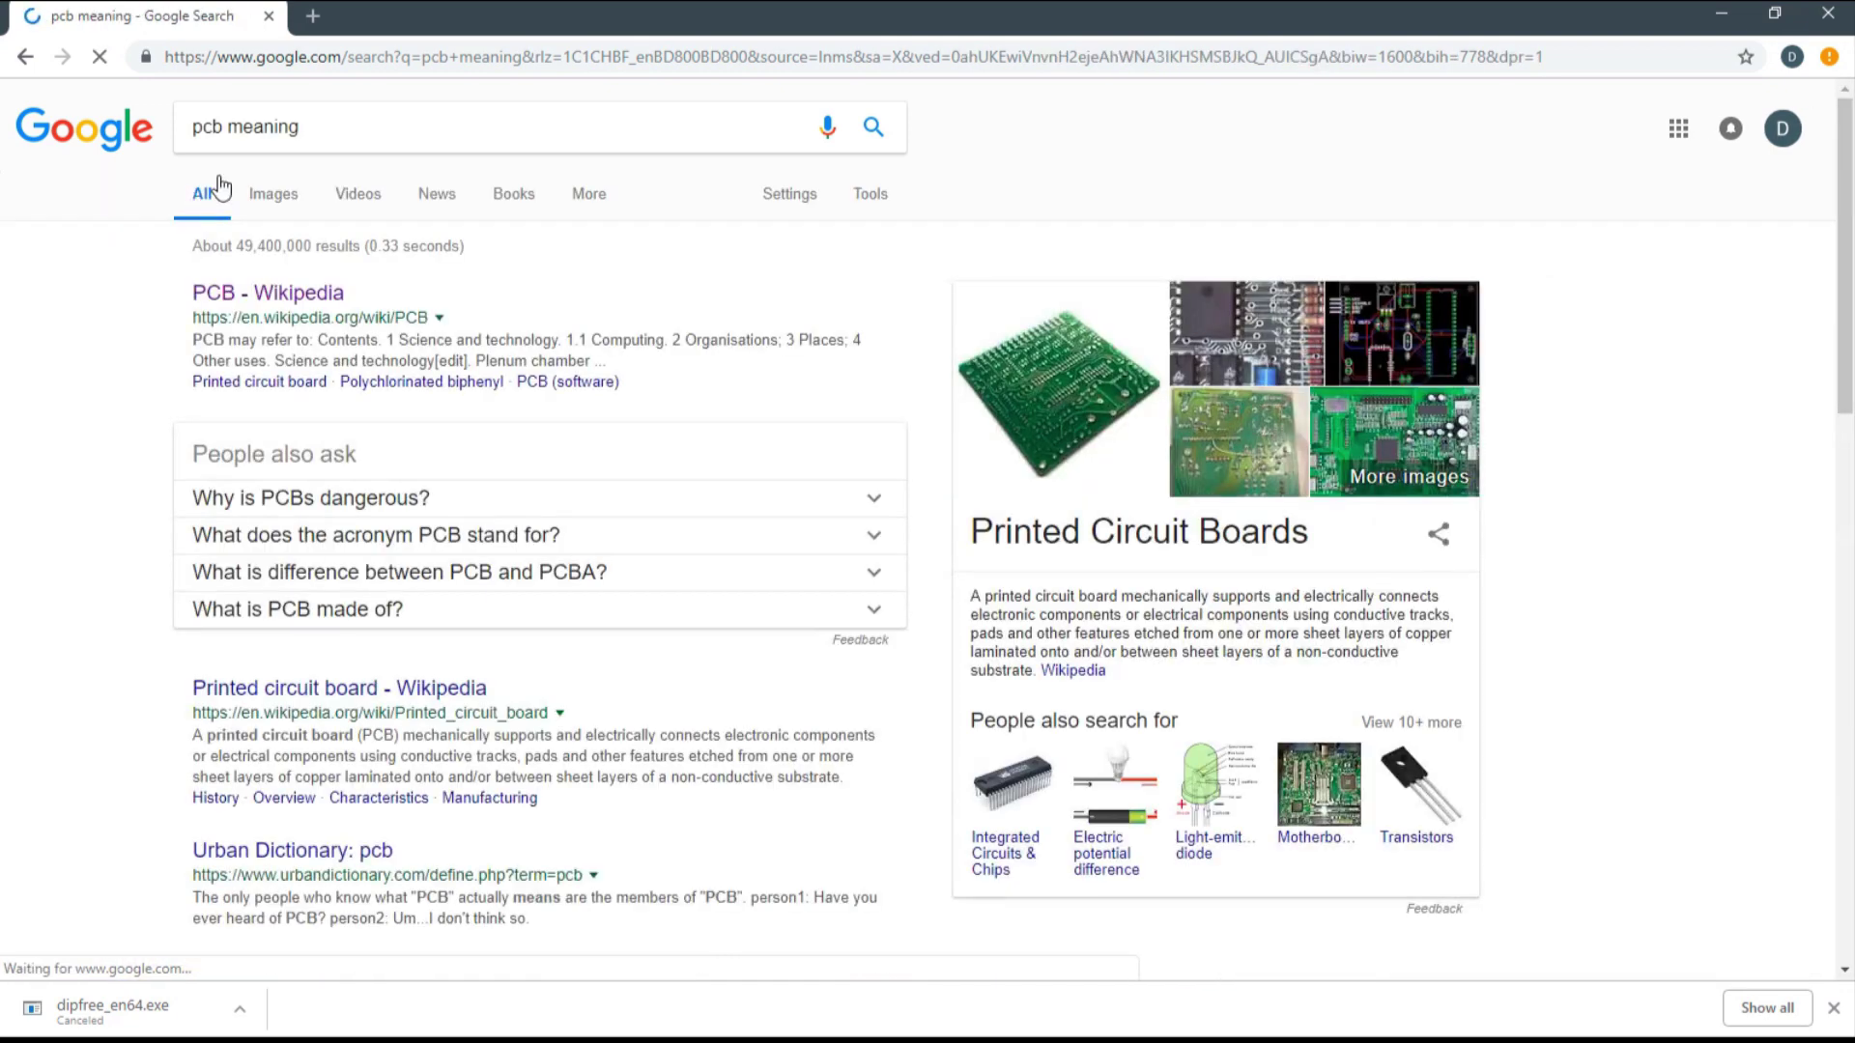
- Search the web for "pcb design software" using the suggested query
{"action": "triple_click", "coordinate": [331, 127]}
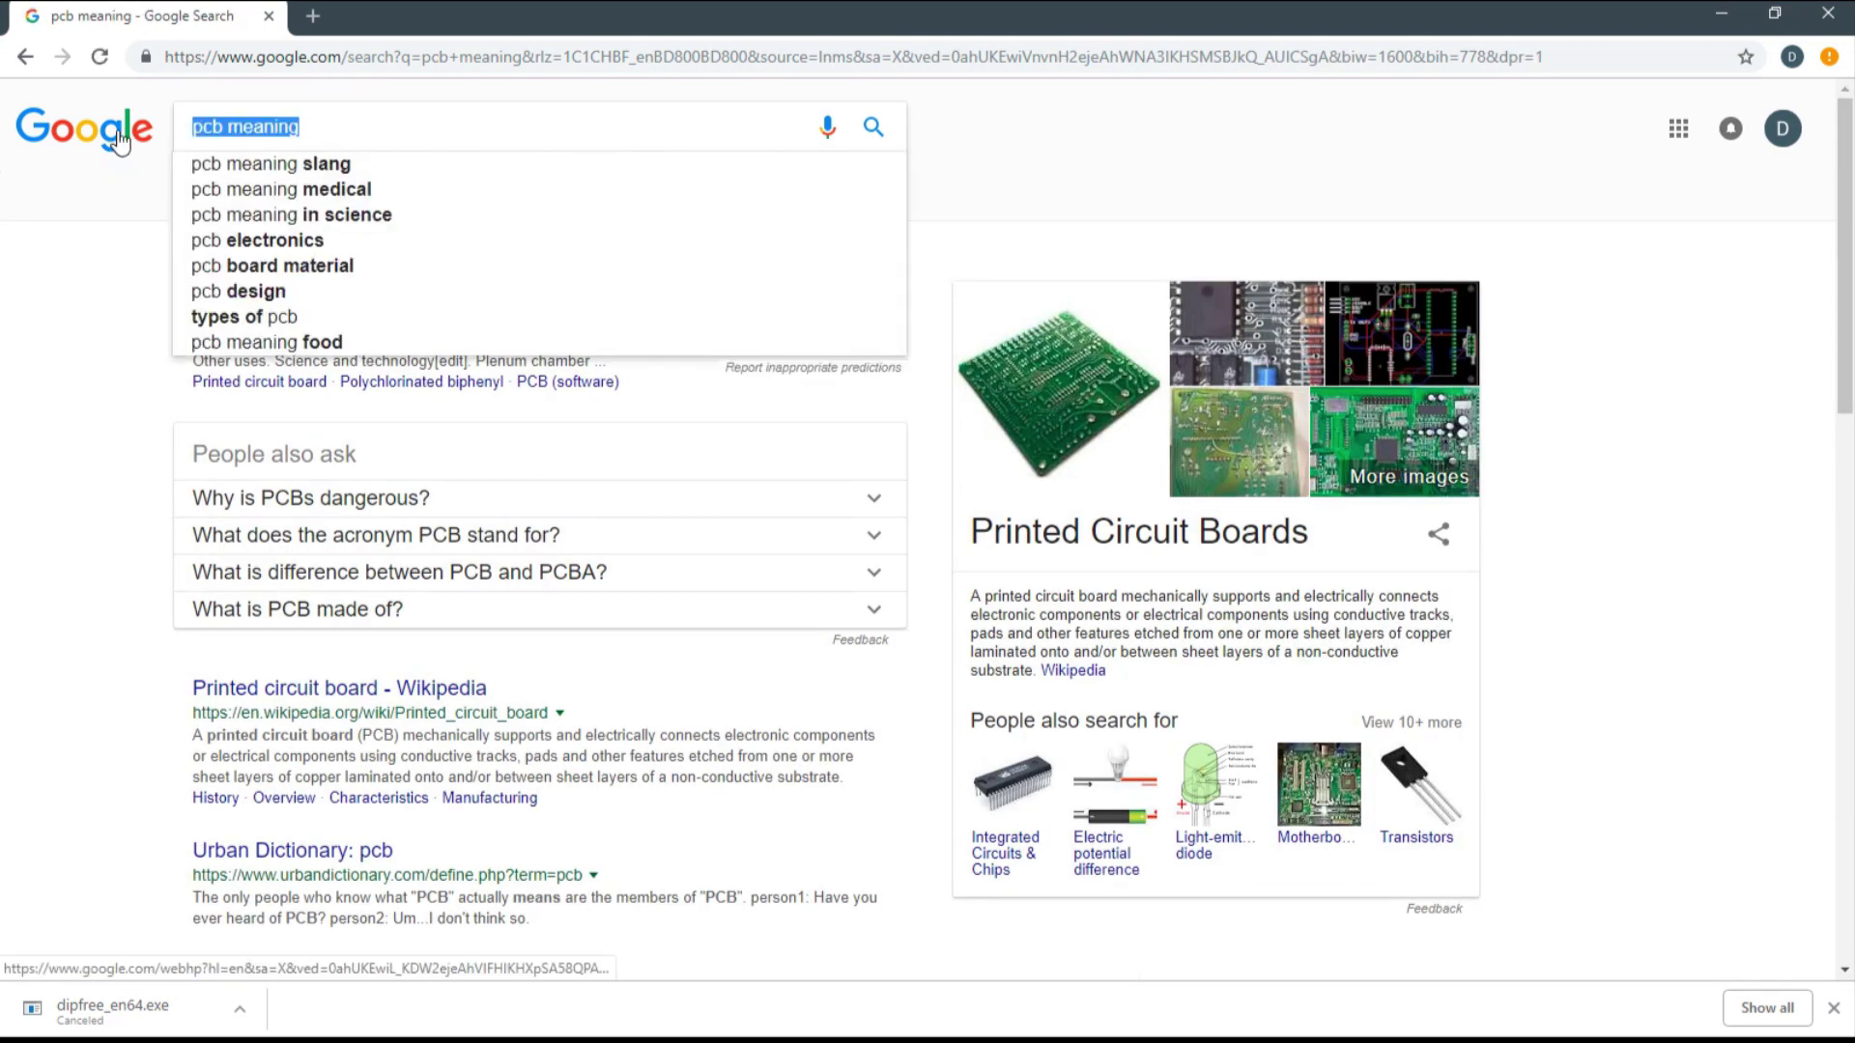
{"action": "type", "text": "PCB Des"}
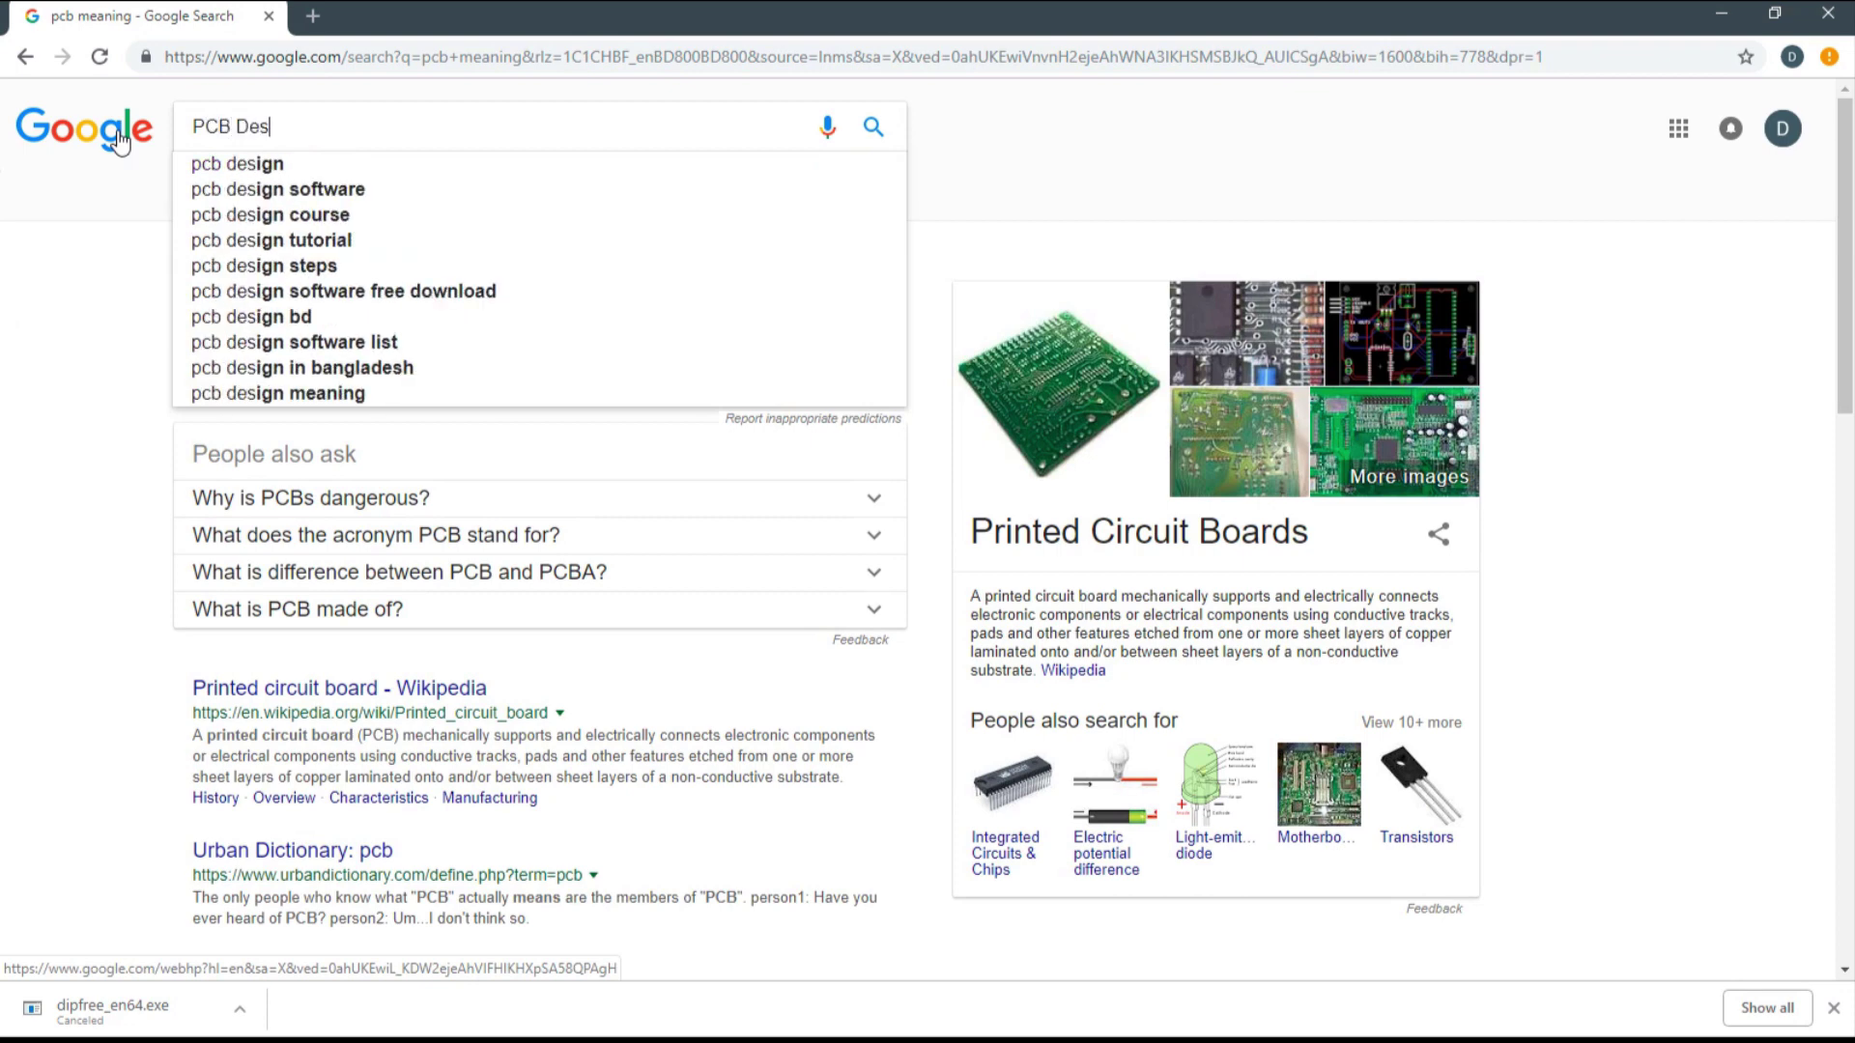
{"action": "type", "text": "i"}
{"action": "key", "text": "Down"}
{"action": "key", "text": "Down"}
{"action": "key", "text": "Return"}
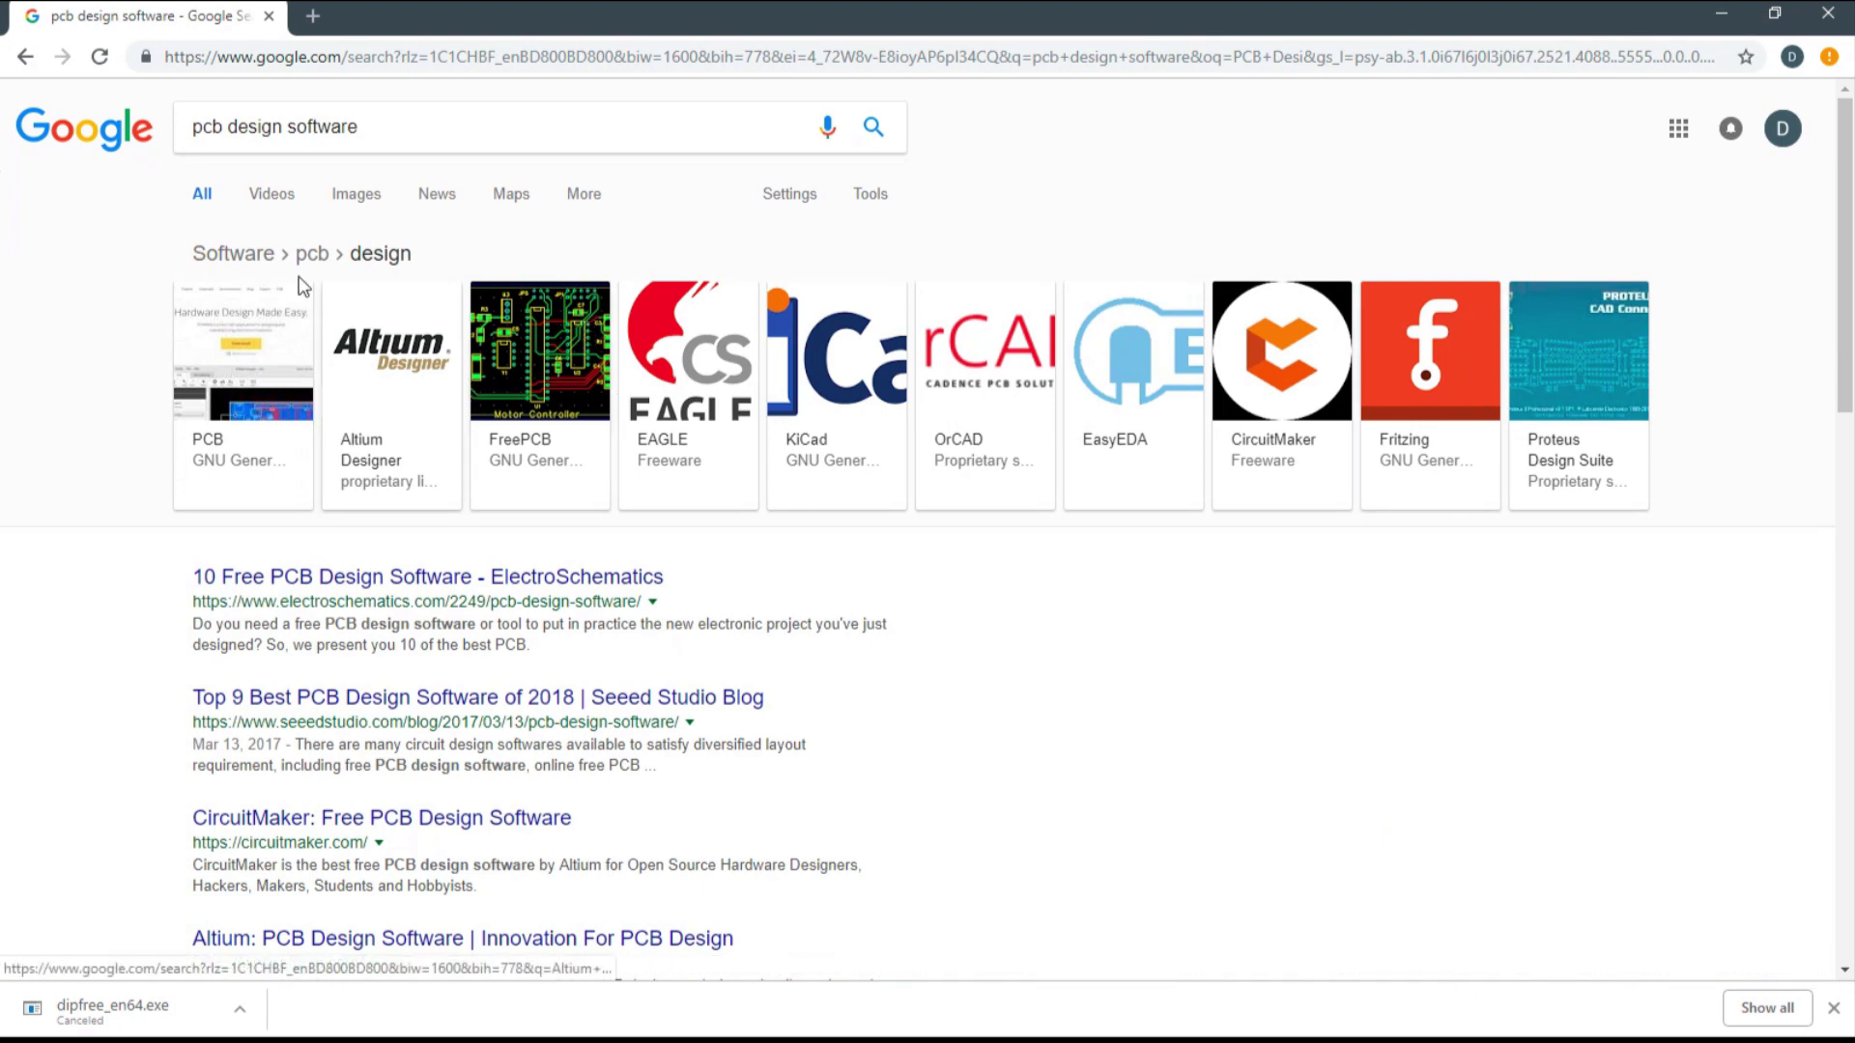
- Replace the query with a web search for "diptrace"
{"action": "left_click_drag", "start_coordinate": [402, 133], "coordinate": [154, 138]}
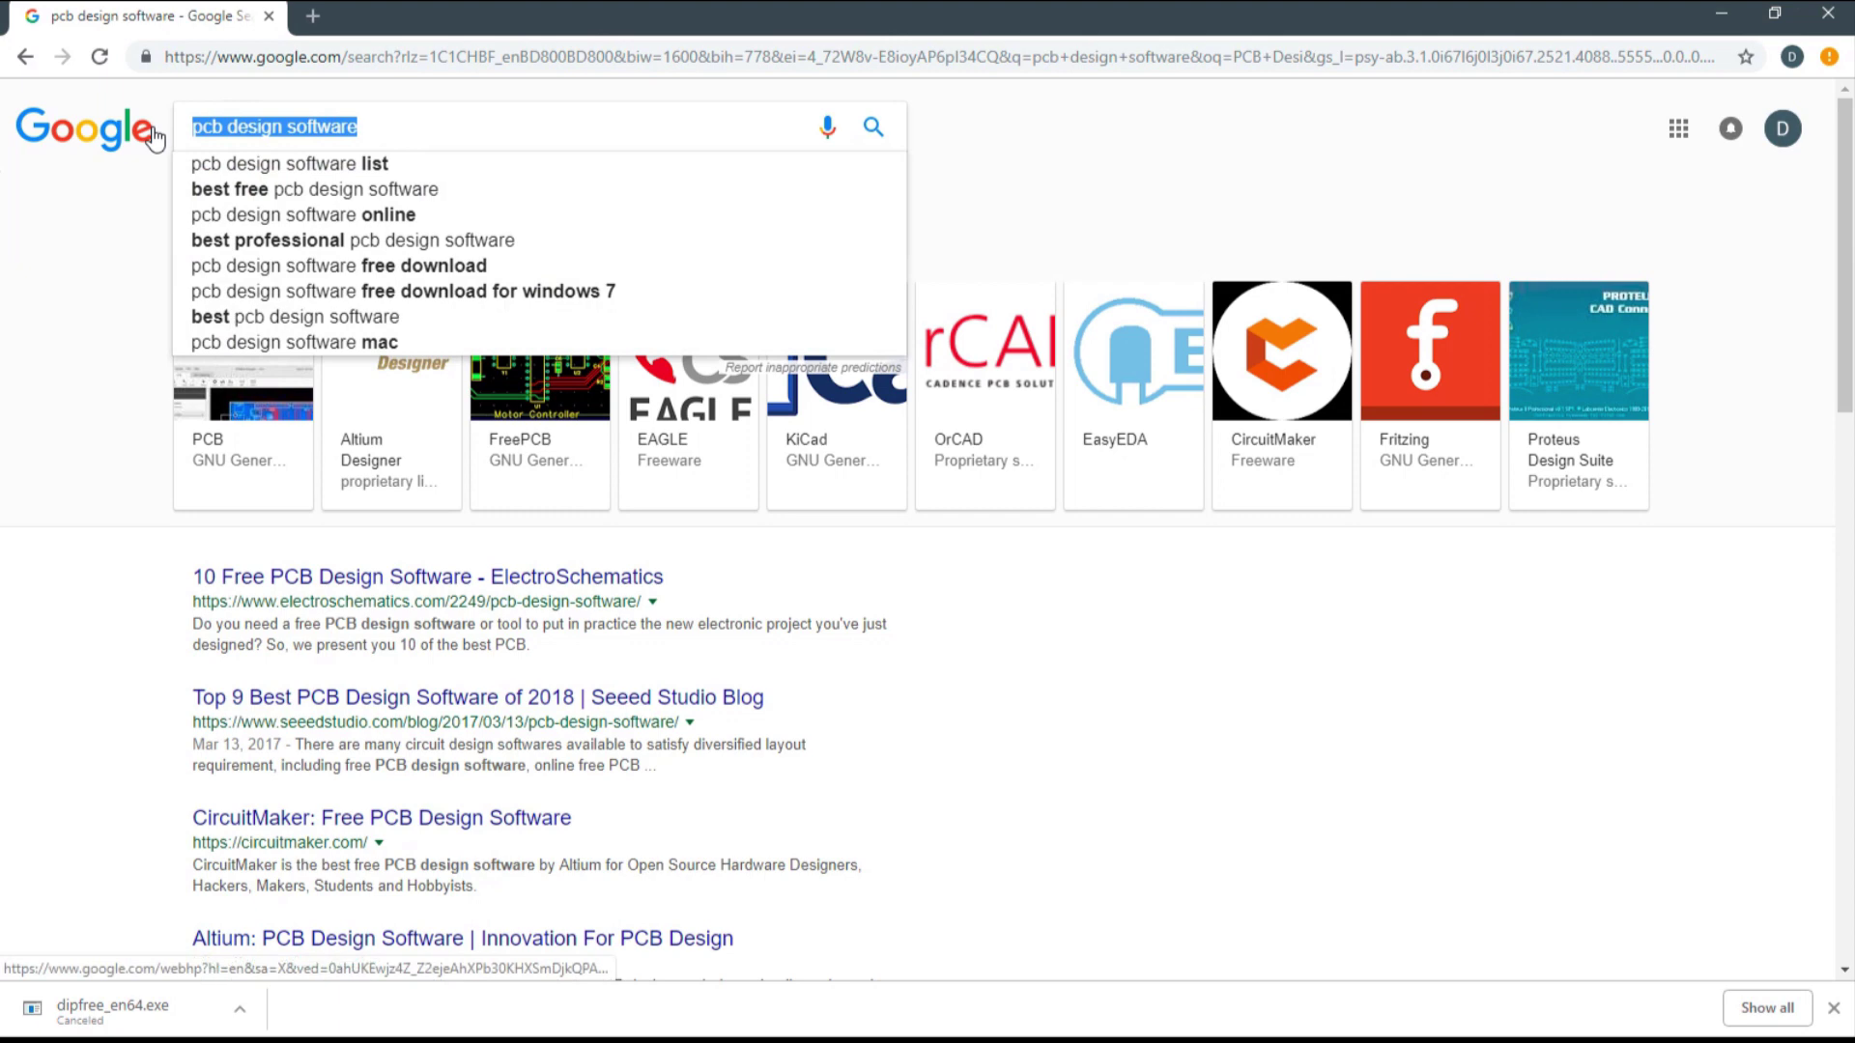
{"action": "type", "text": "Diptra"}
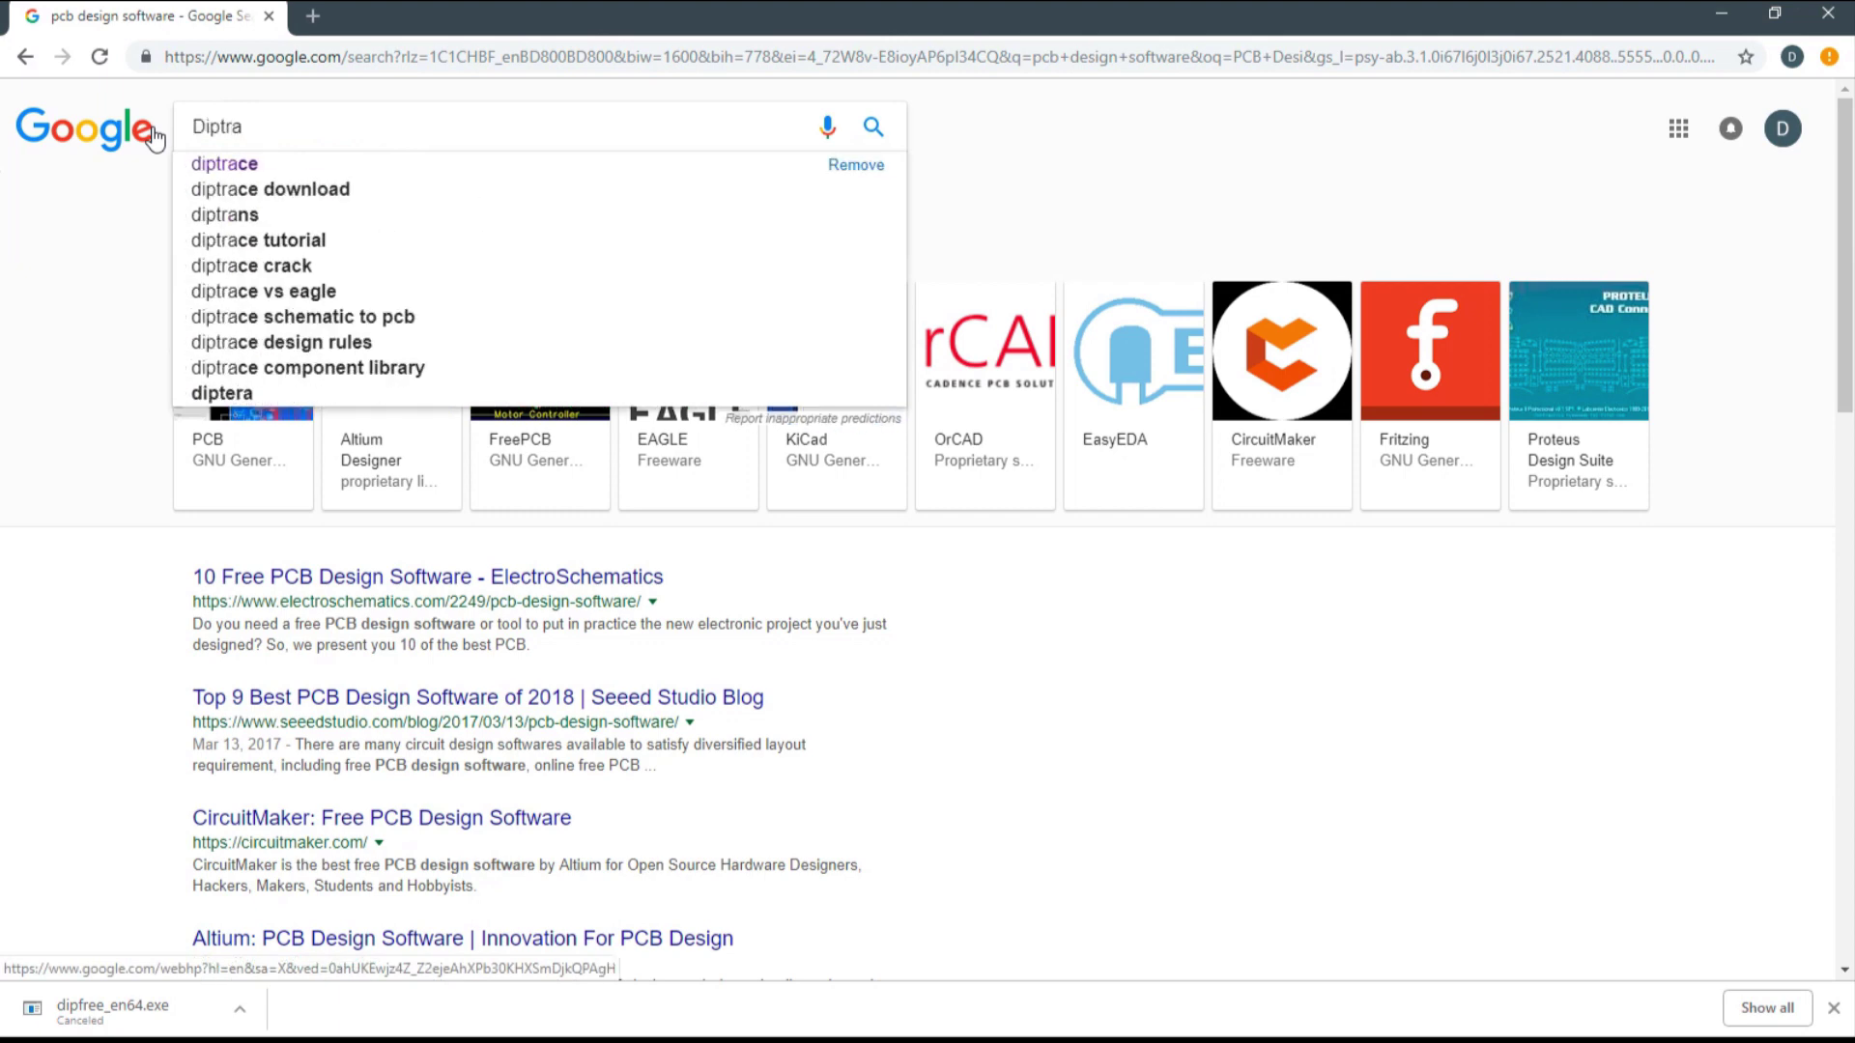
{"action": "key", "text": "Down"}
{"action": "key", "text": "Return"}
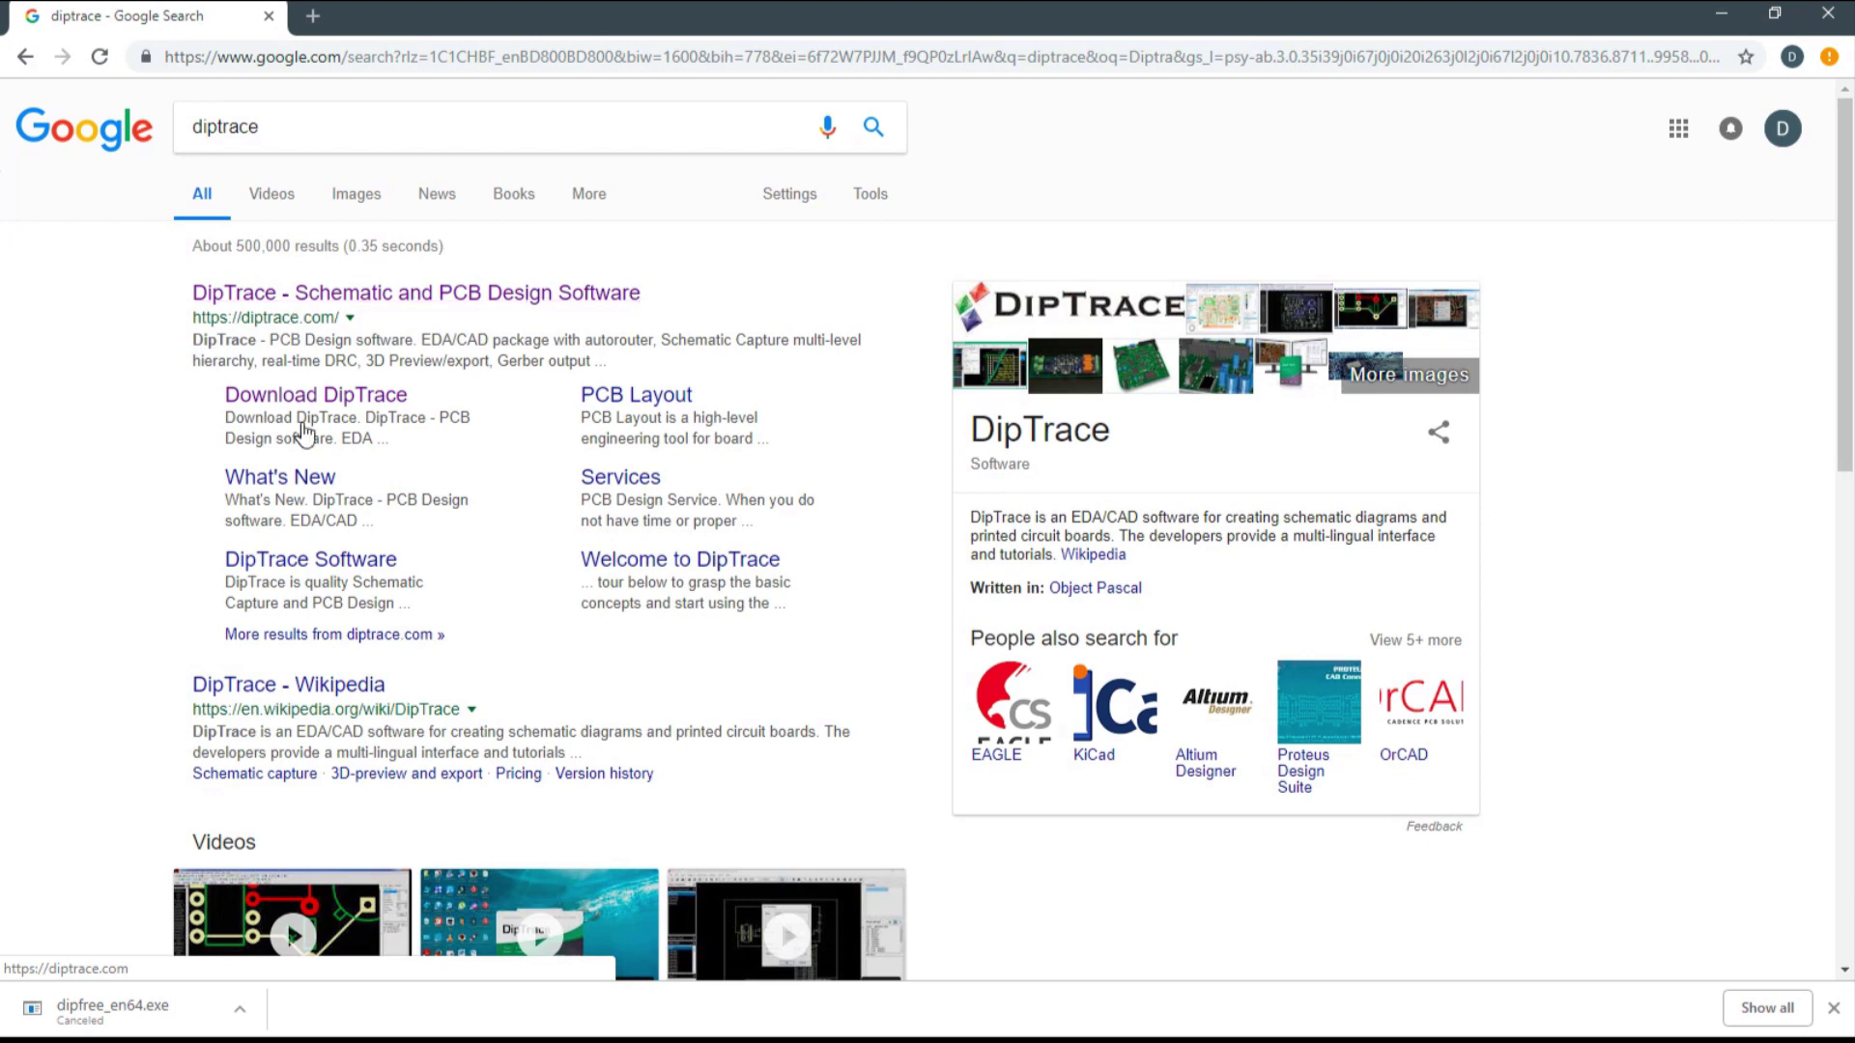
- Open the Wikipedia article on DipTrace and examine its introduction and Basic features list
{"action": "left_click", "coordinate": [314, 686]}
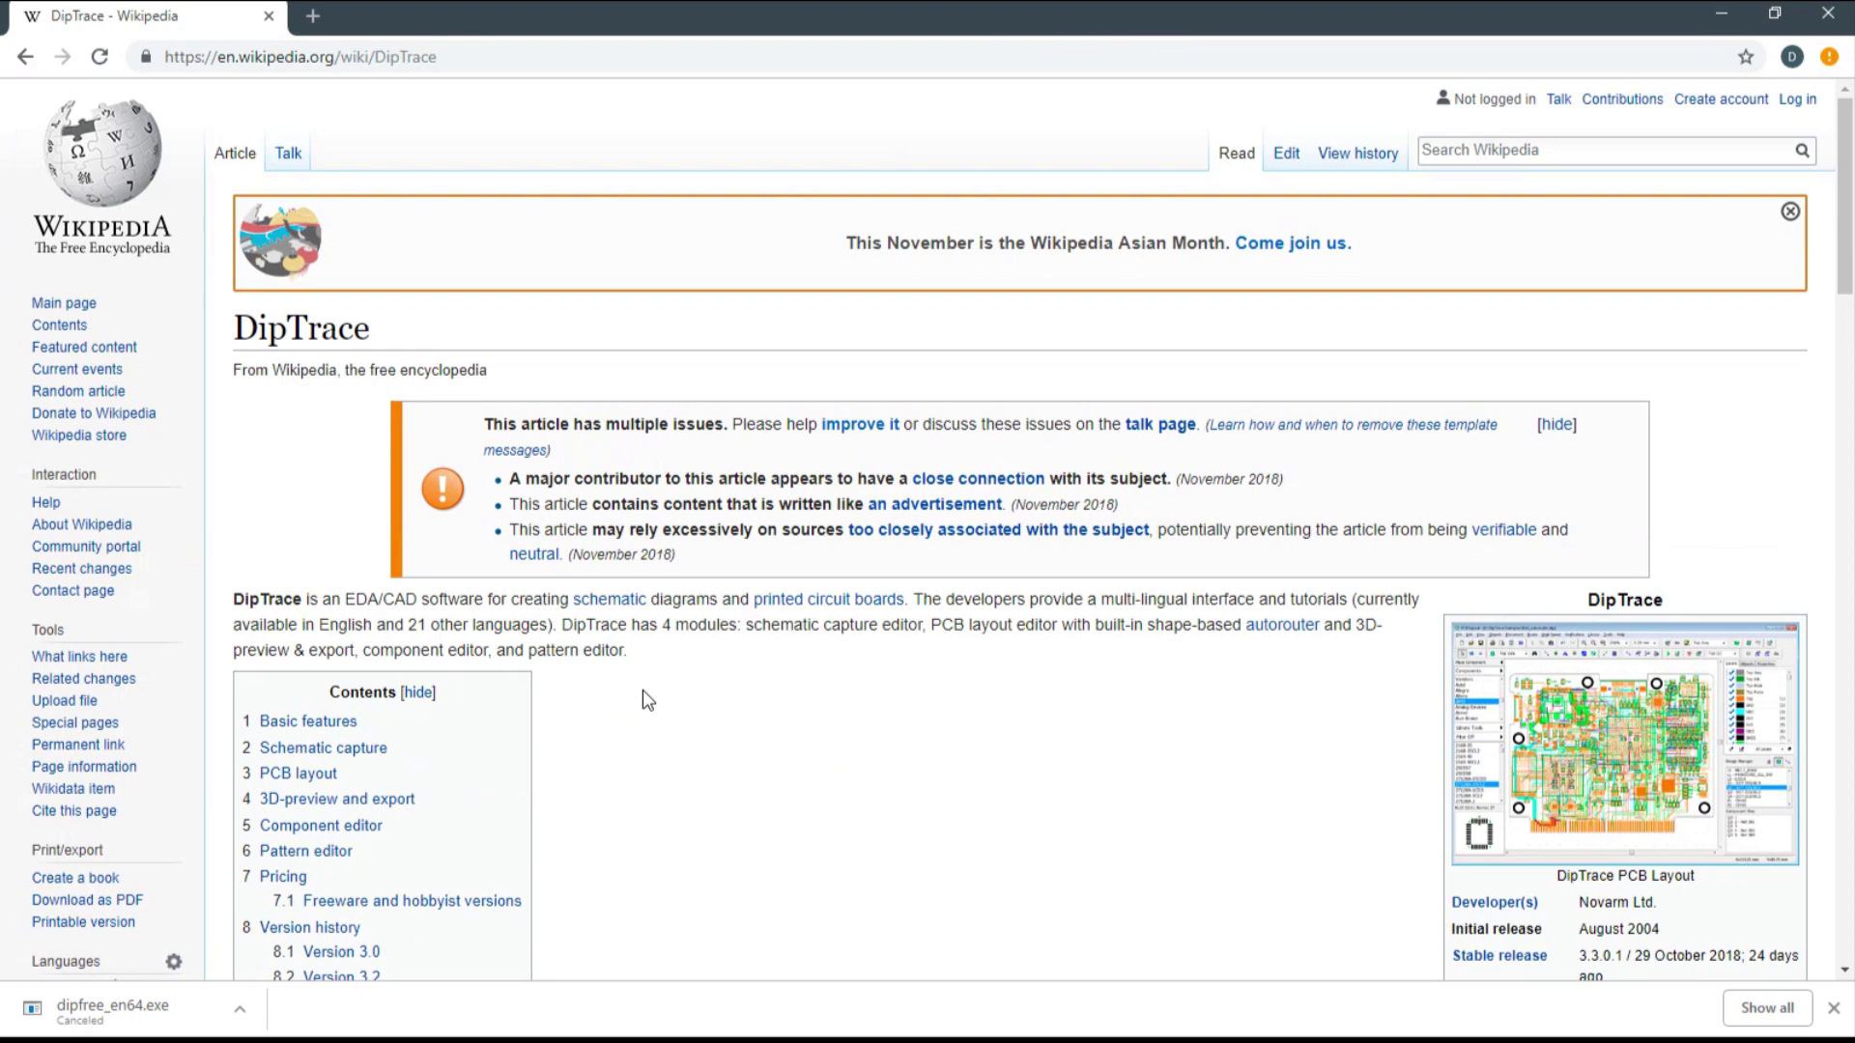
{"action": "scroll", "coordinate": [646, 699], "scroll_direction": "down", "scroll_amount": 1}
{"action": "scroll", "coordinate": [646, 699], "scroll_direction": "down", "scroll_amount": 1}
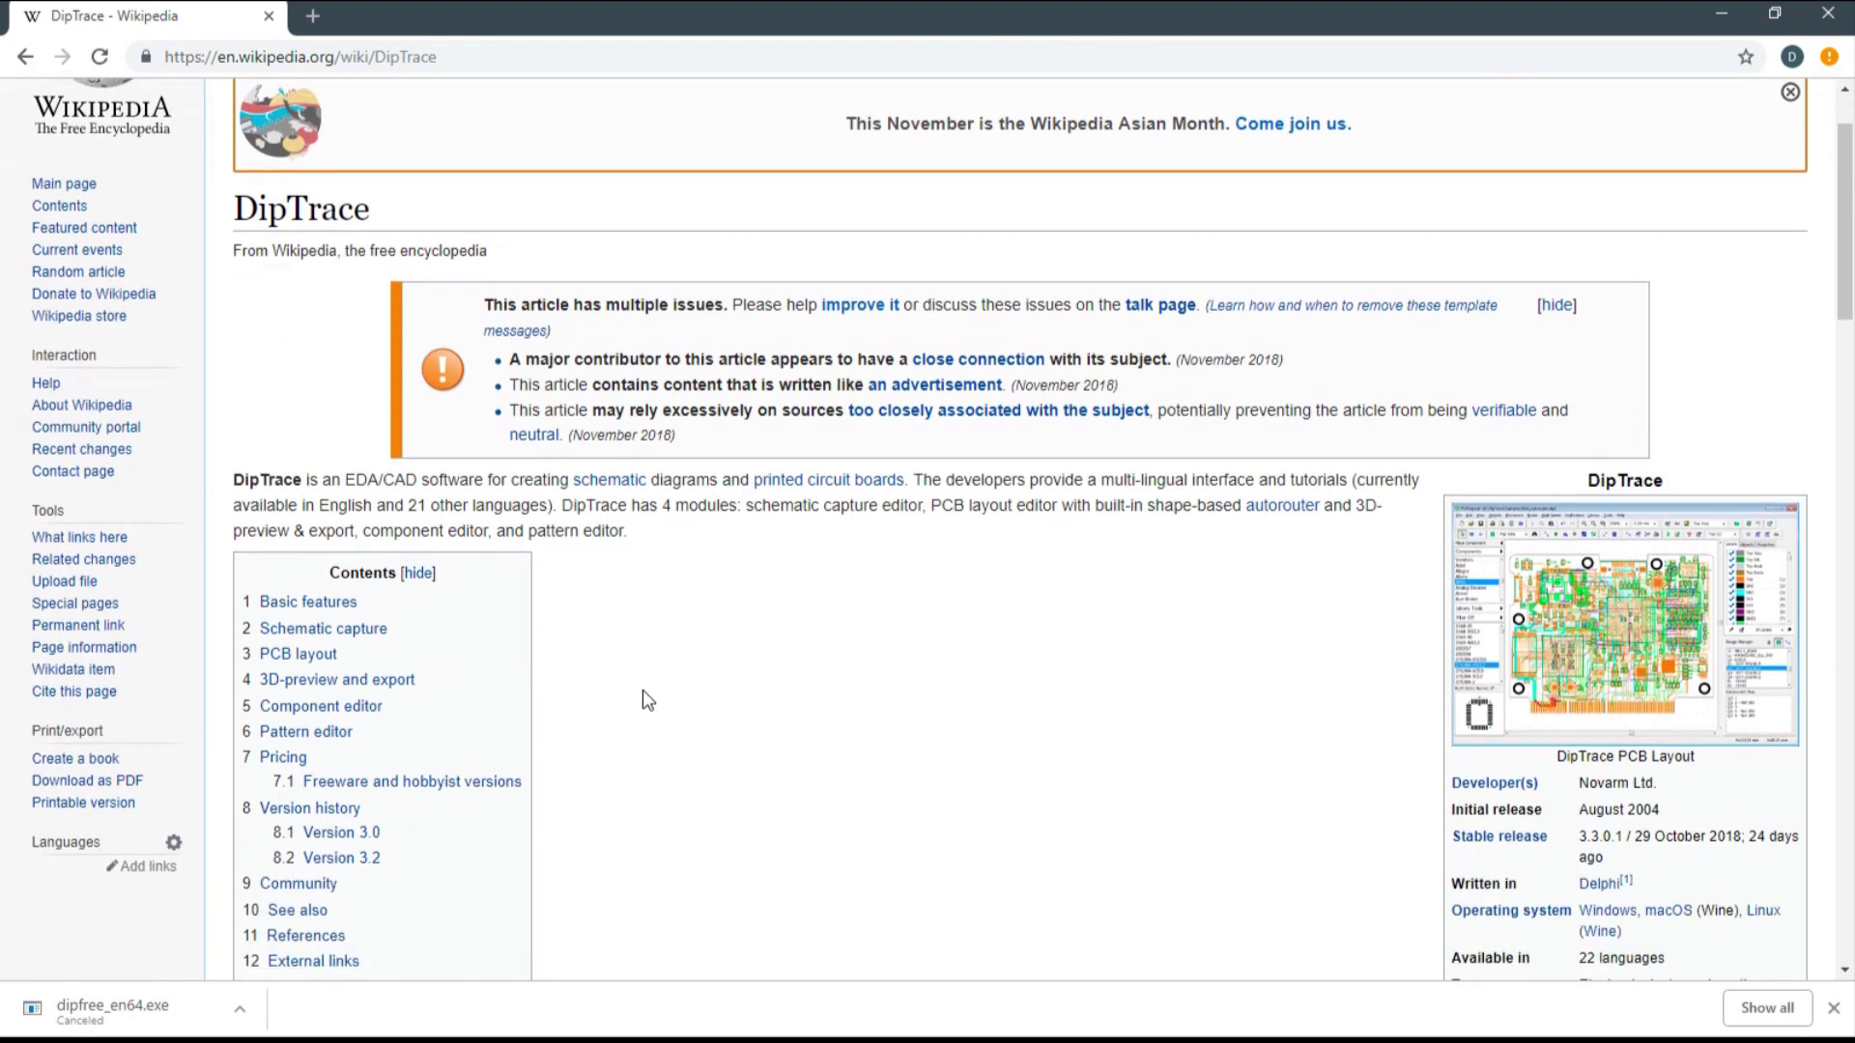
{"action": "scroll", "coordinate": [643, 693], "scroll_direction": "down", "scroll_amount": 2}
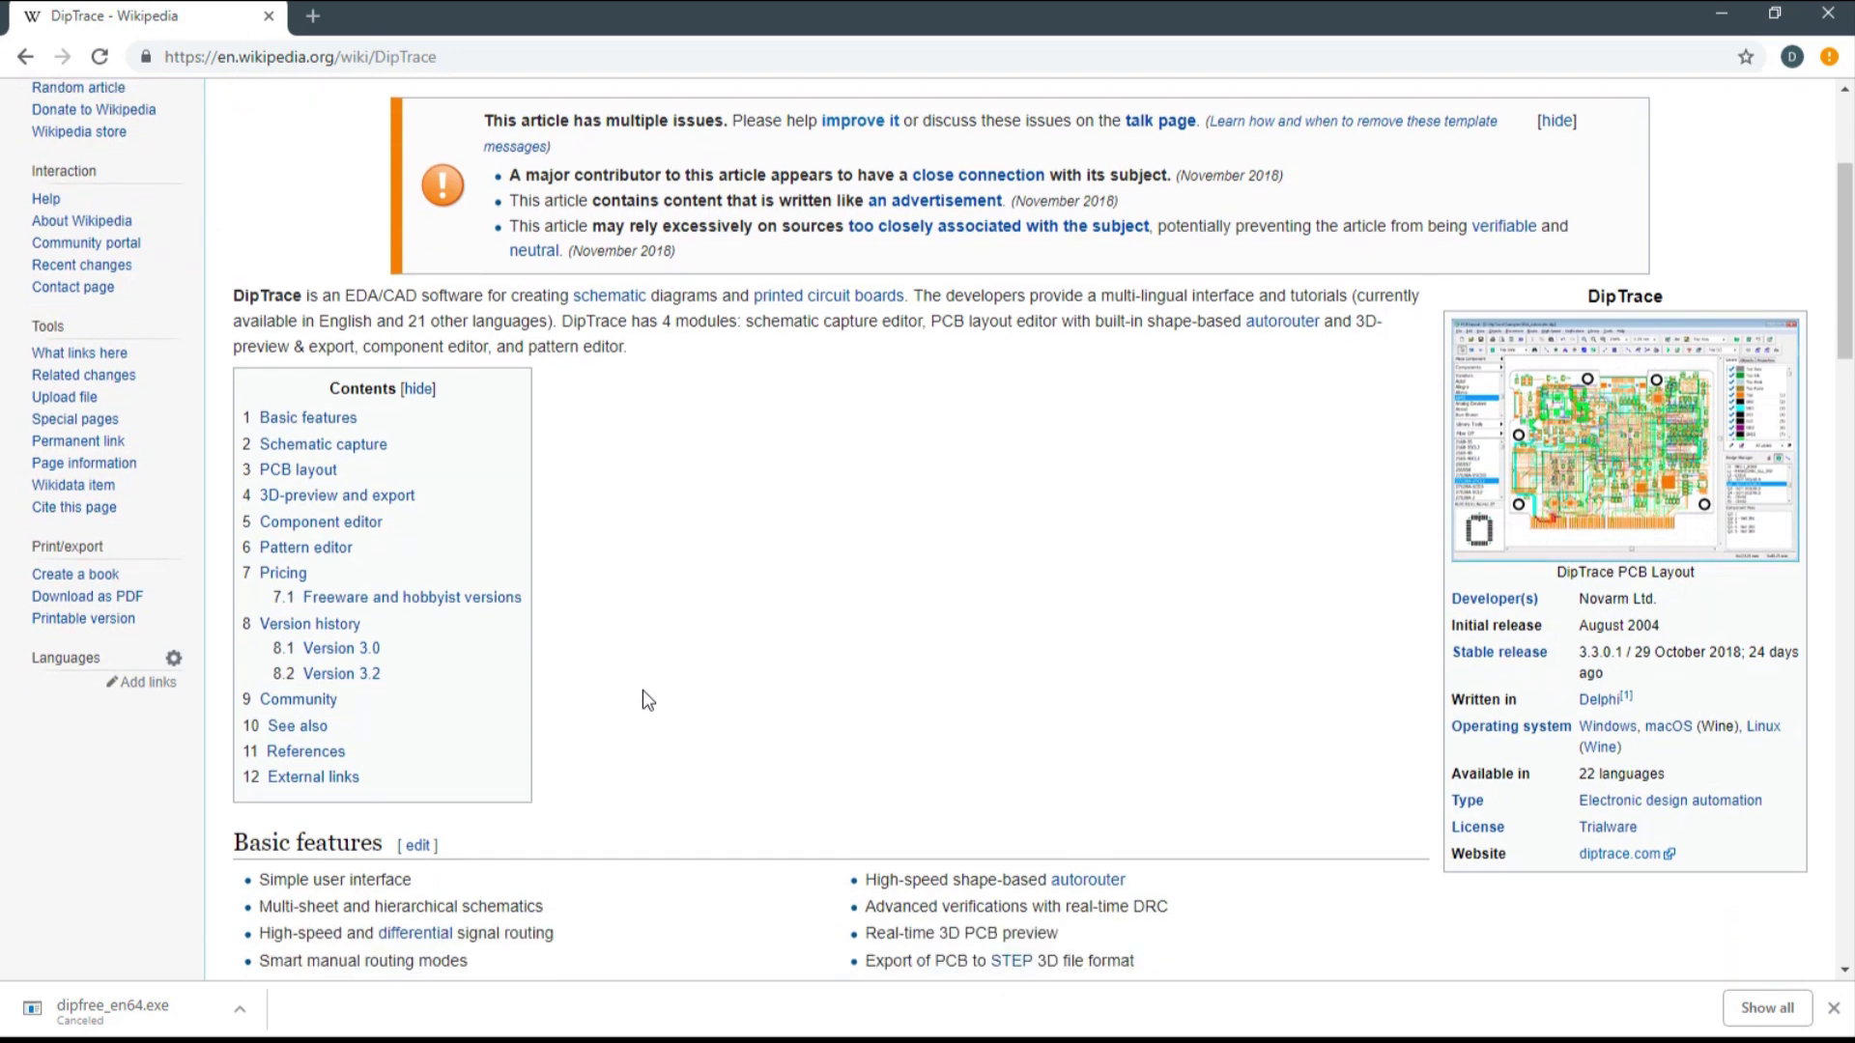
{"action": "scroll", "coordinate": [642, 691], "scroll_direction": "down", "scroll_amount": 4}
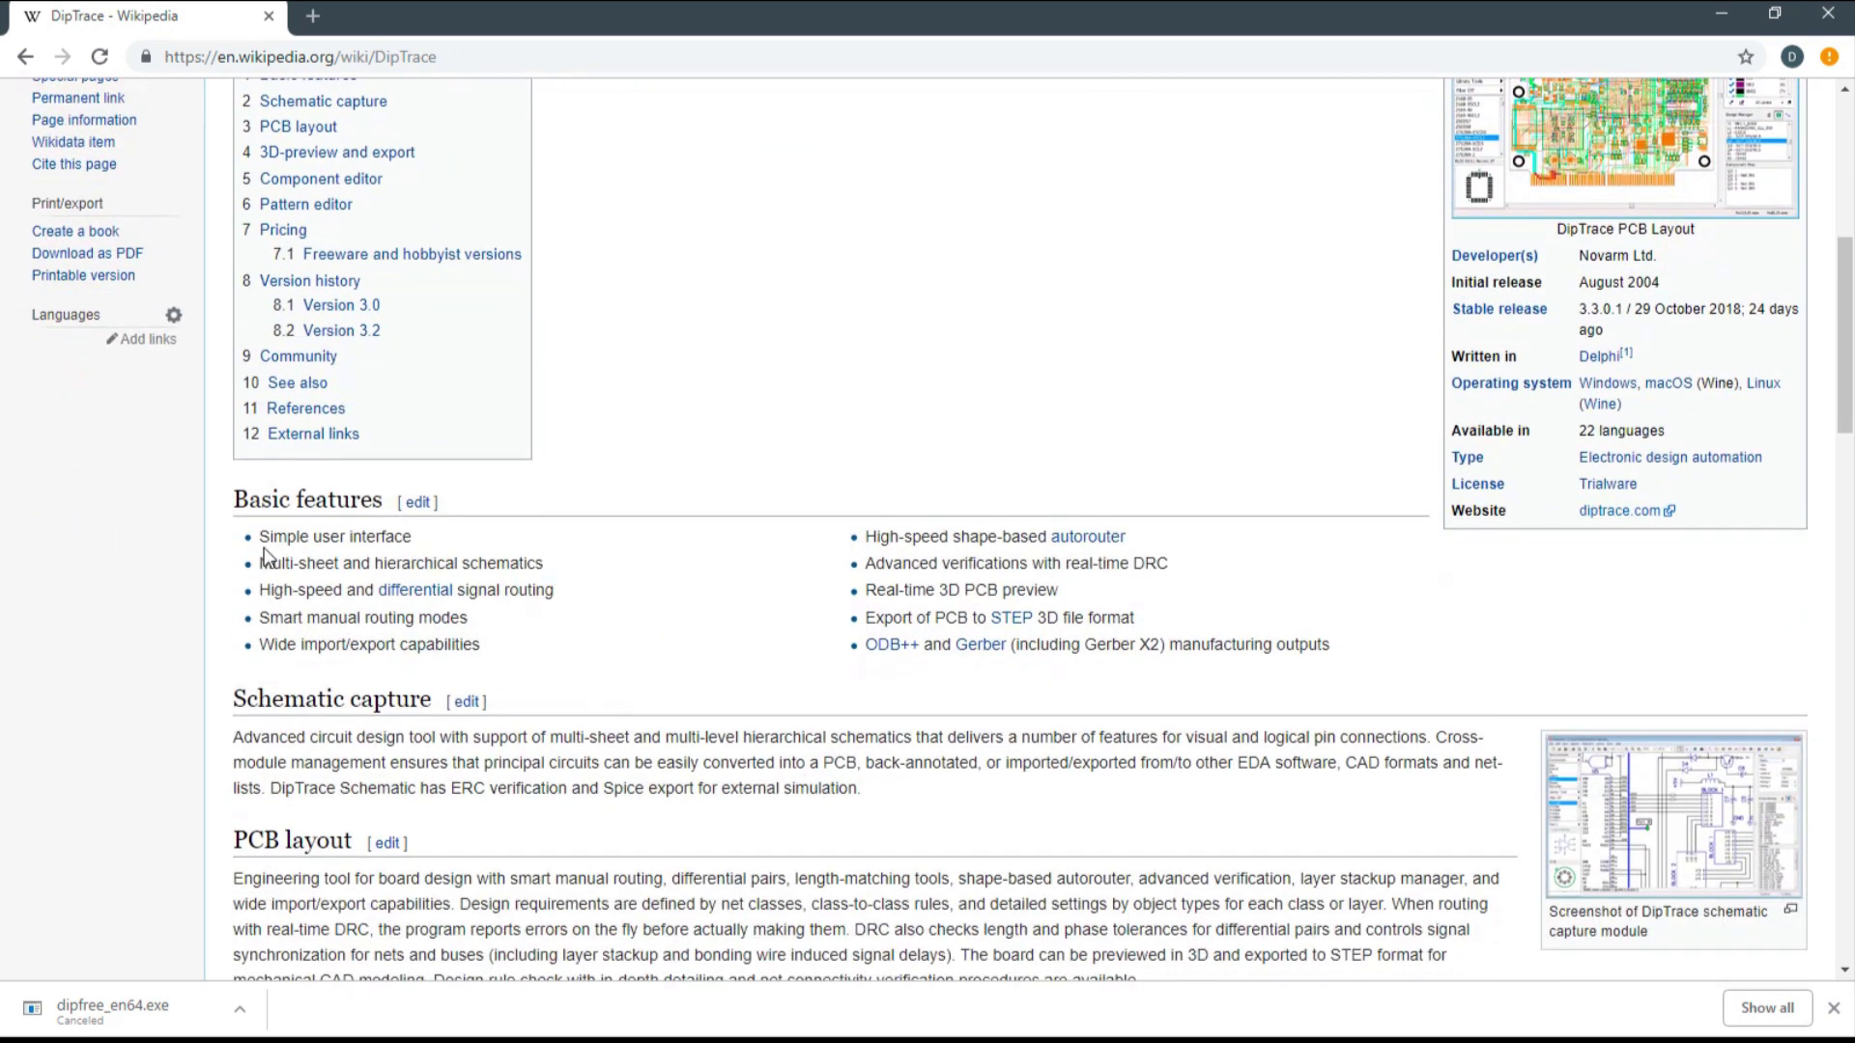
{"action": "left_click_drag", "start_coordinate": [259, 539], "coordinate": [985, 657]}
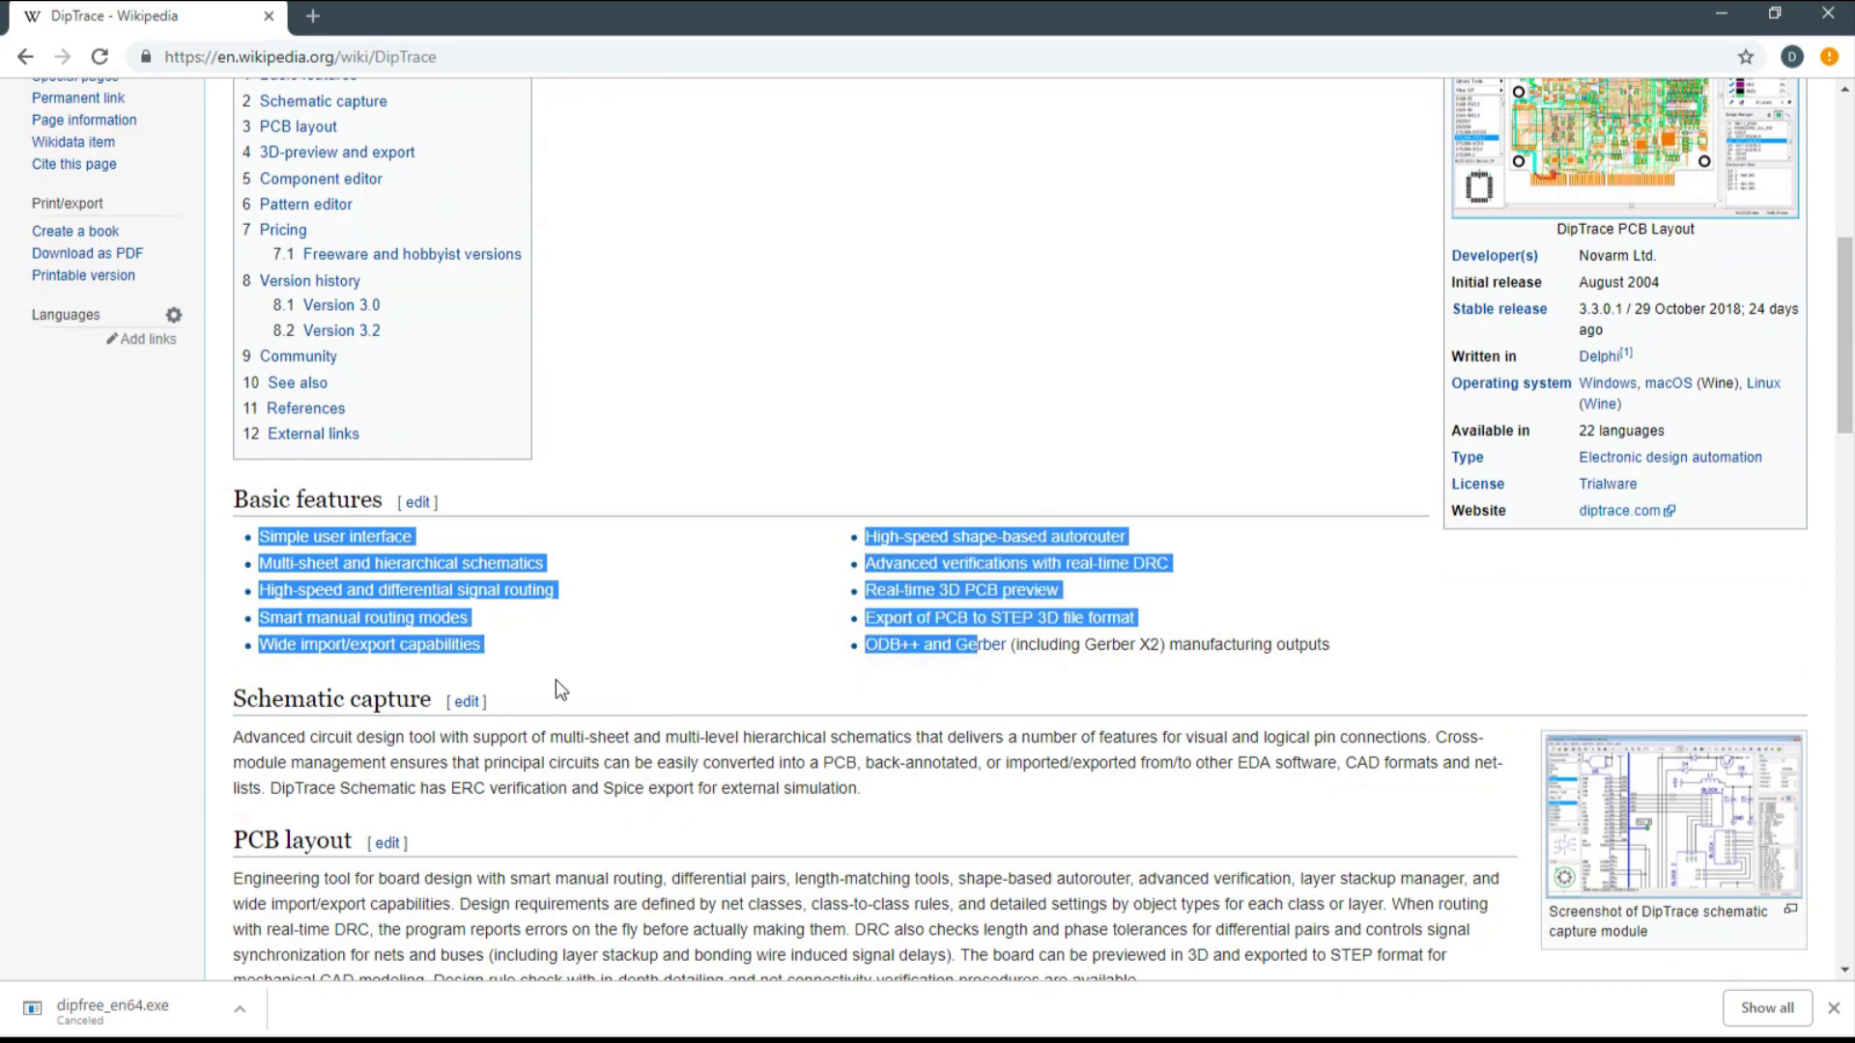
{"action": "left_click", "coordinate": [554, 680]}
- Read the DipTrace article's module descriptions, Pricing table, and Freeware and hobbyist versions section
{"action": "scroll", "coordinate": [554, 680], "scroll_direction": "down", "scroll_amount": 4}
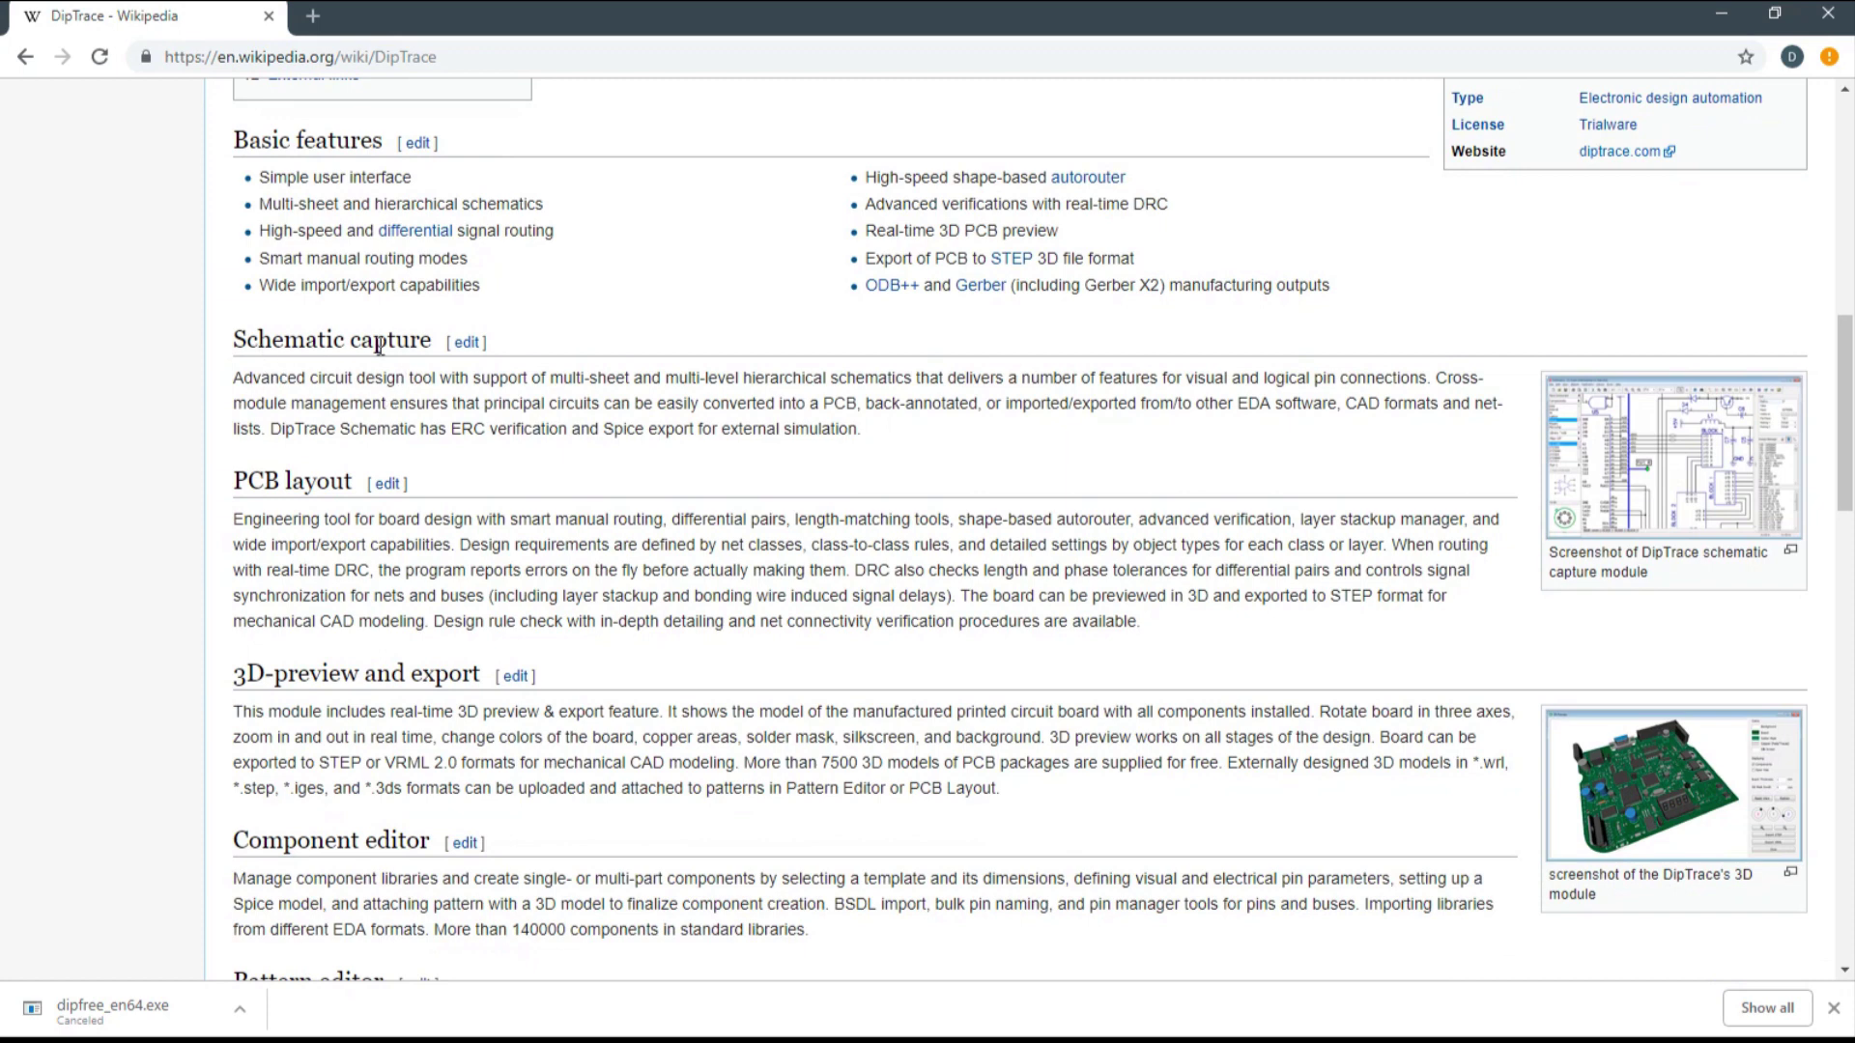
{"action": "scroll", "coordinate": [418, 456], "scroll_direction": "down", "scroll_amount": 3}
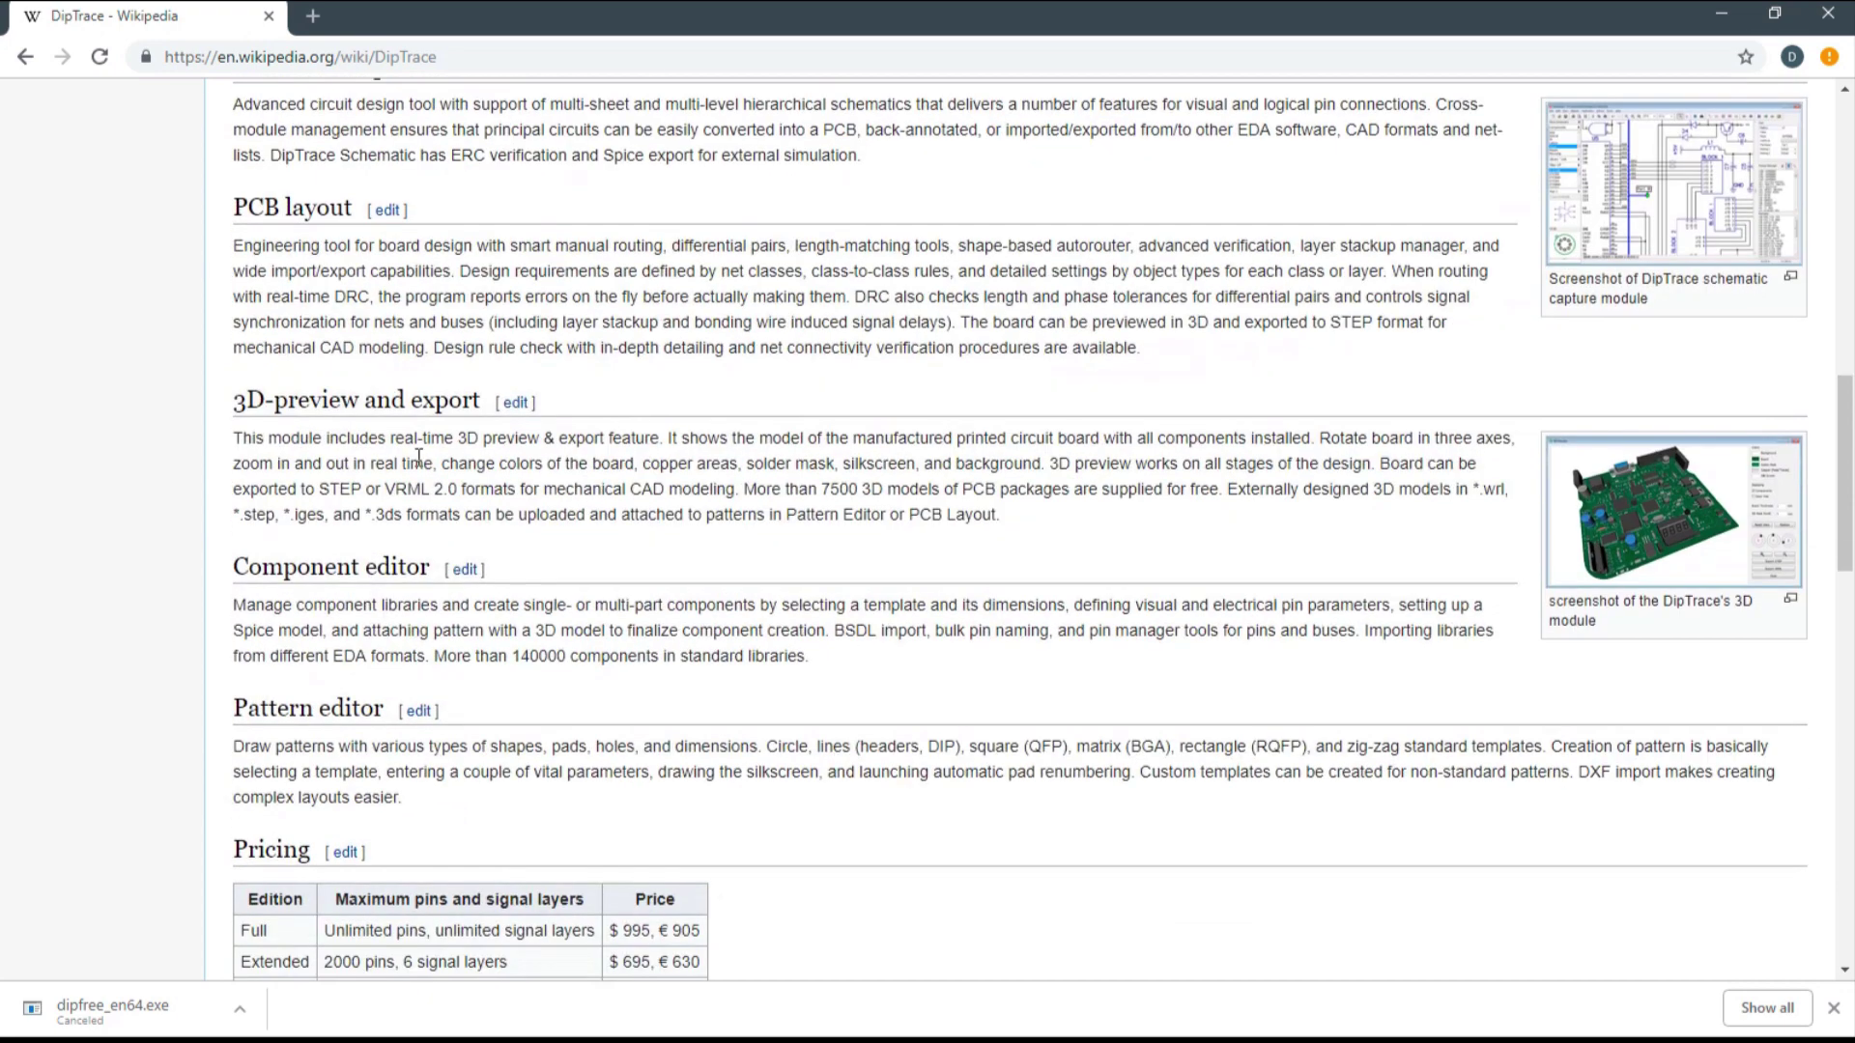
{"action": "scroll", "coordinate": [418, 456], "scroll_direction": "down", "scroll_amount": 1}
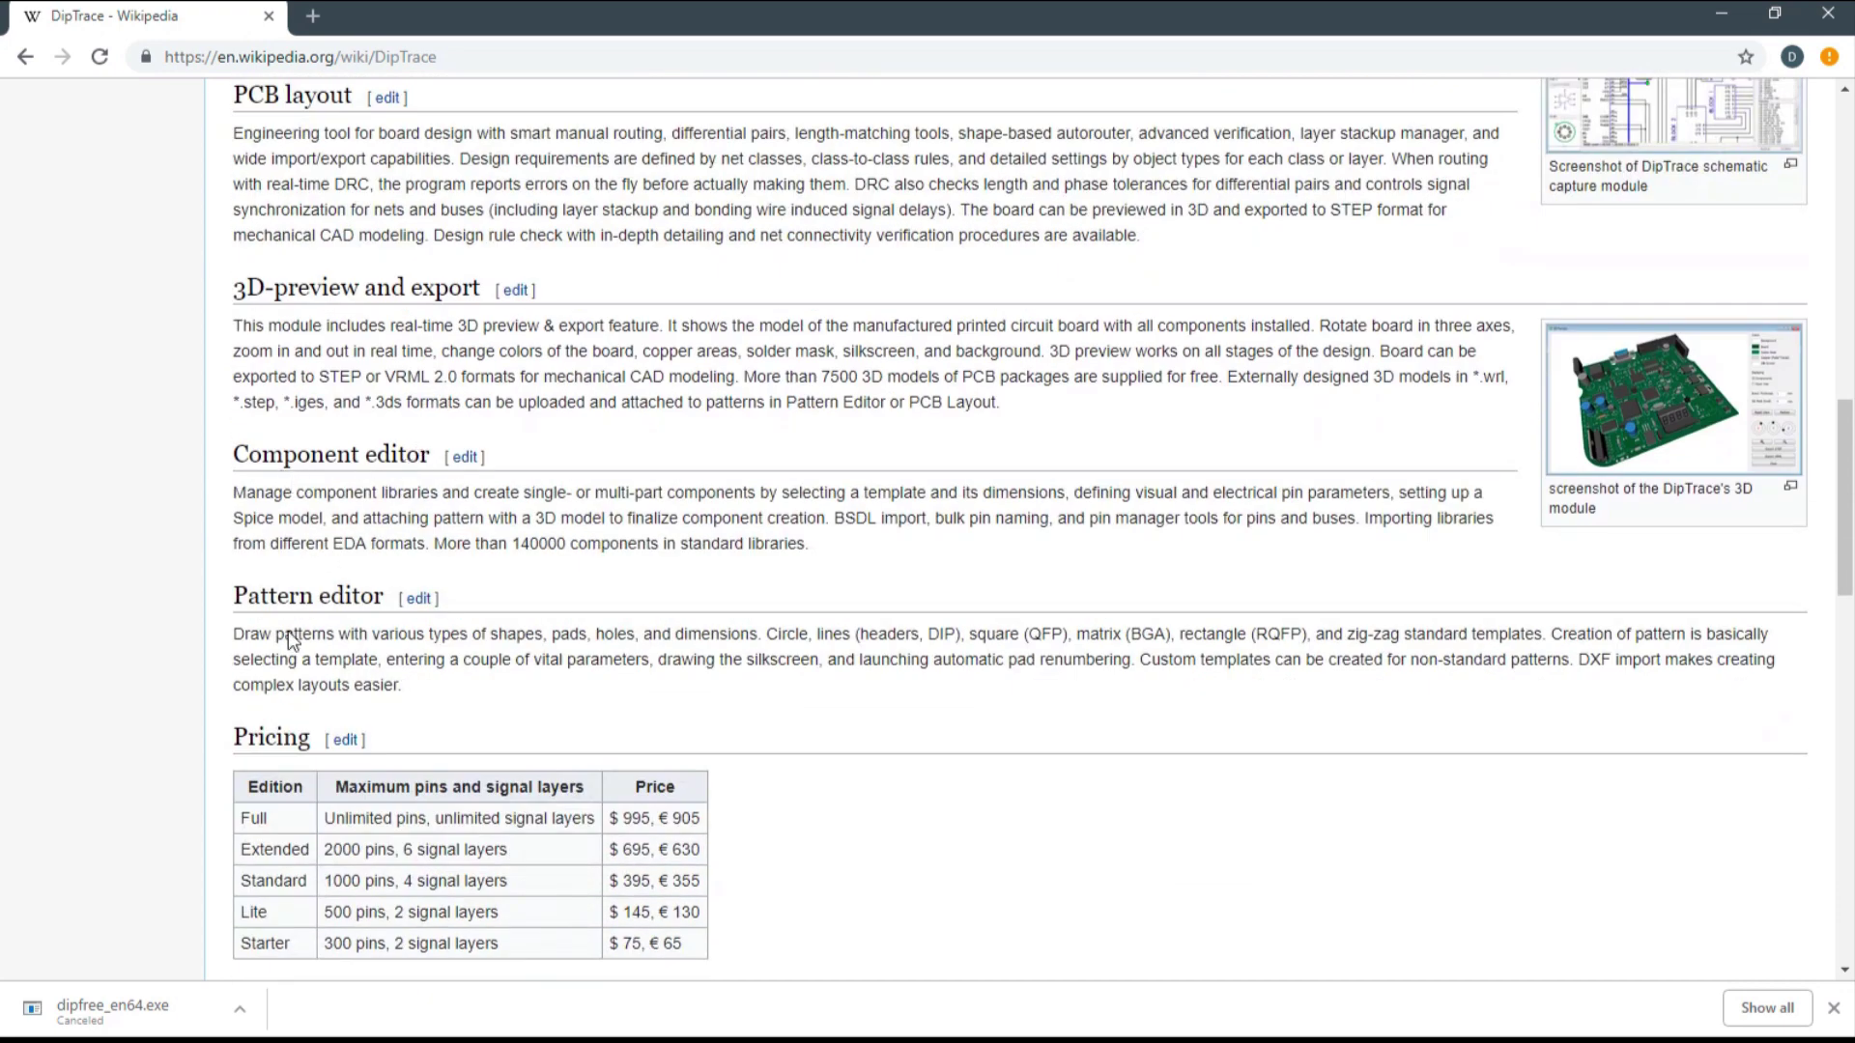
{"action": "scroll", "coordinate": [382, 618], "scroll_direction": "down", "scroll_amount": 1}
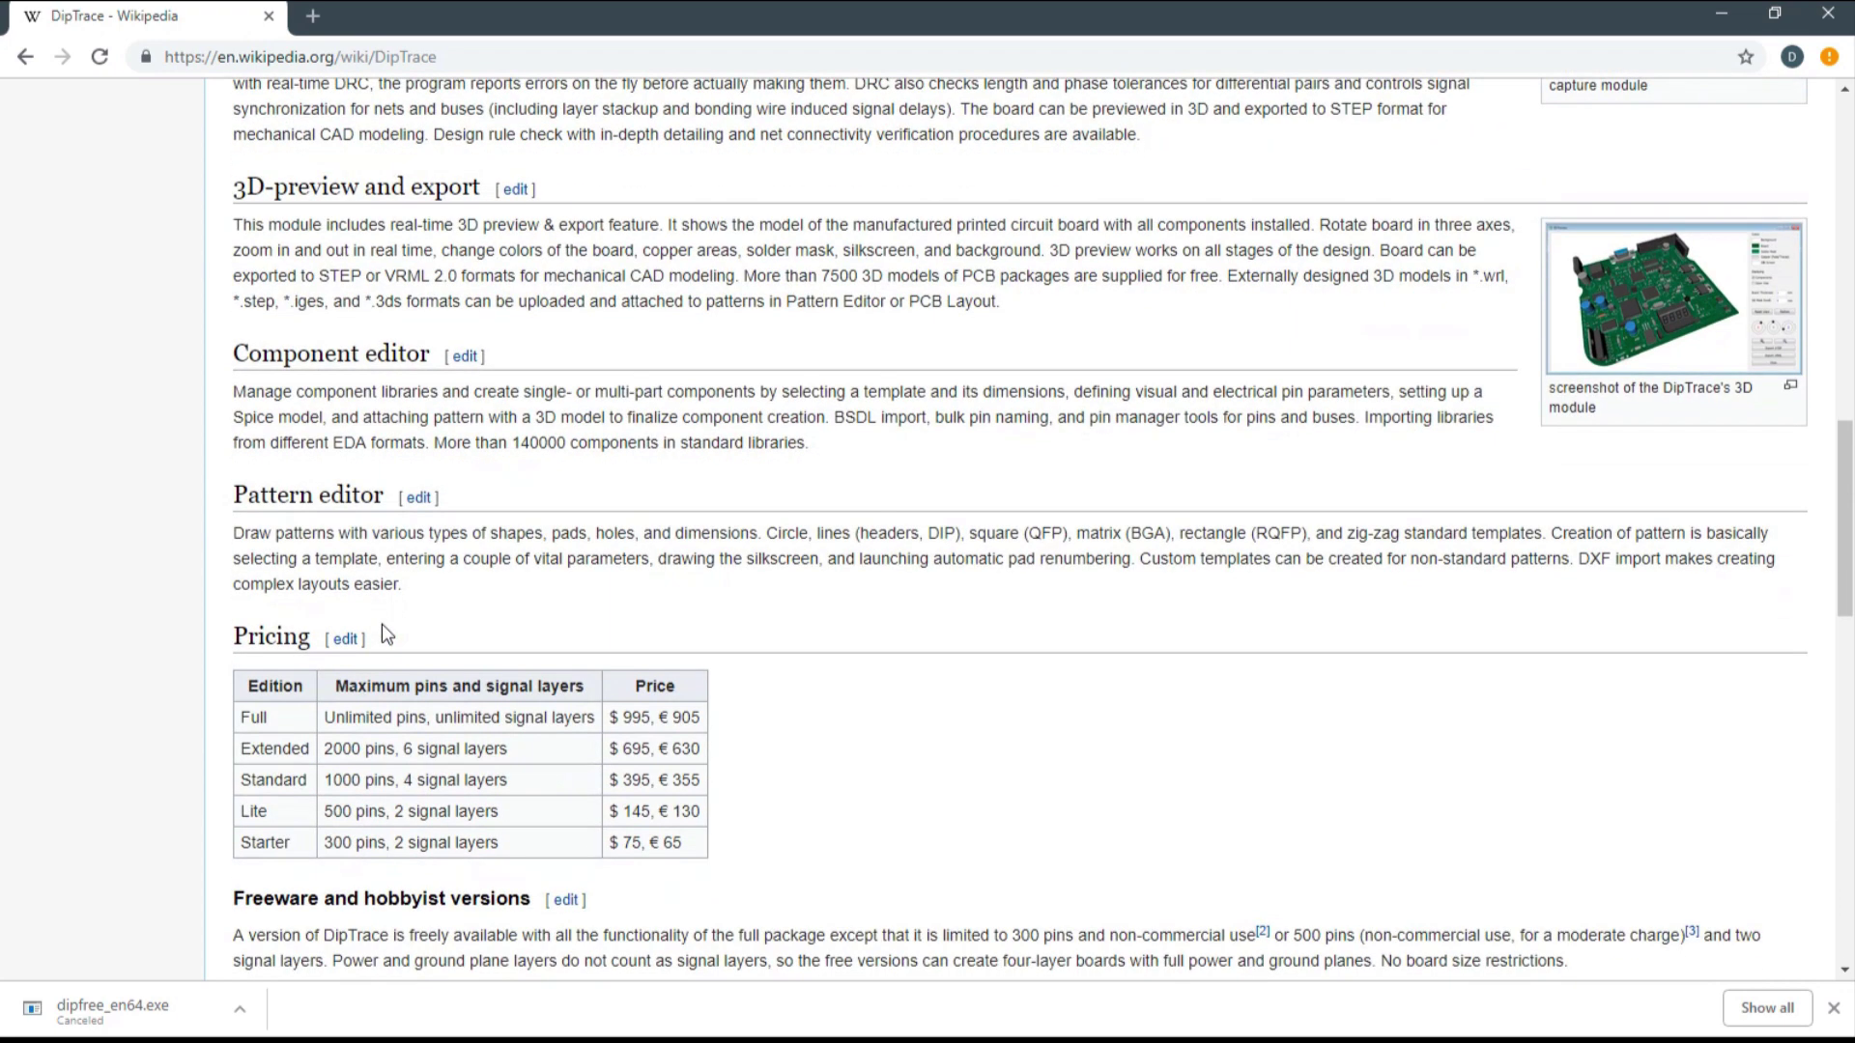
{"action": "scroll", "coordinate": [385, 633], "scroll_direction": "down", "scroll_amount": 2}
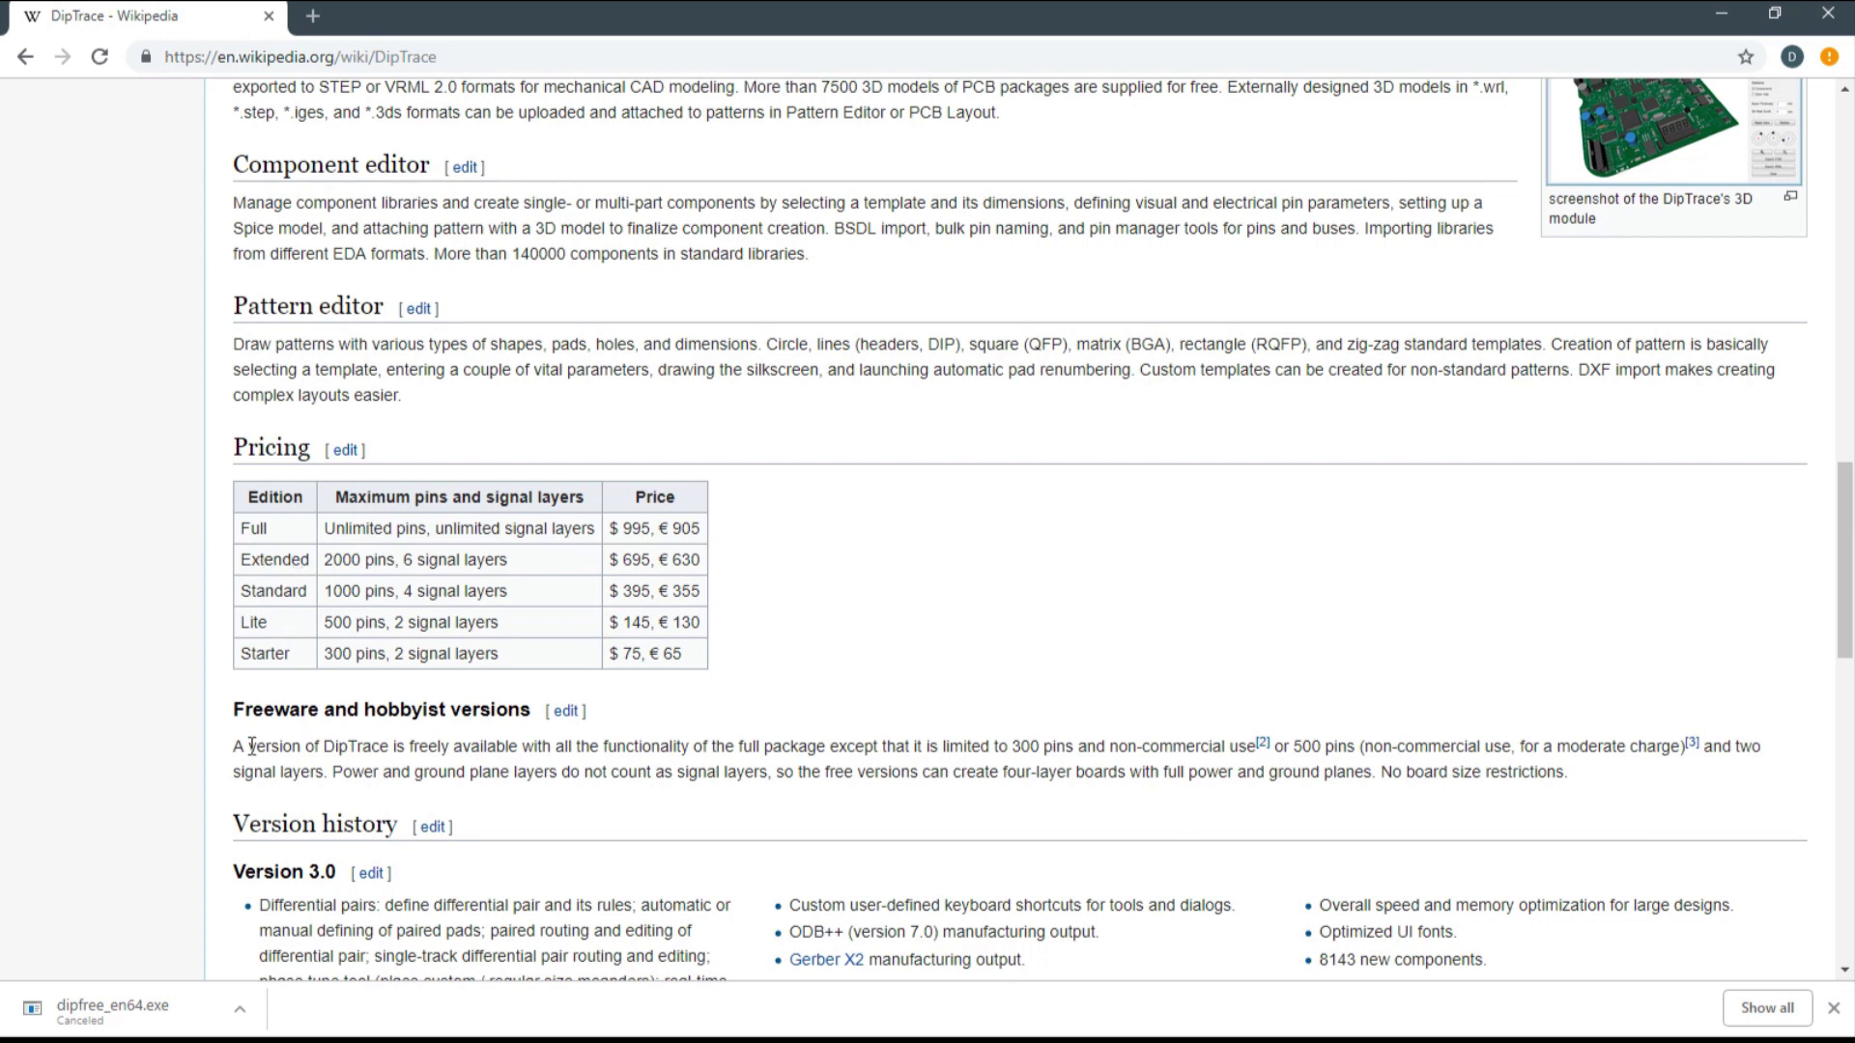
{"action": "left_click_drag", "start_coordinate": [233, 710], "coordinate": [534, 745]}
{"action": "left_click", "coordinate": [558, 777]}
- Search for "diptrace" in a new browser tab and open the official diptrace.com website
{"action": "left_click", "coordinate": [313, 15]}
{"action": "type", "text": "diptrace"}
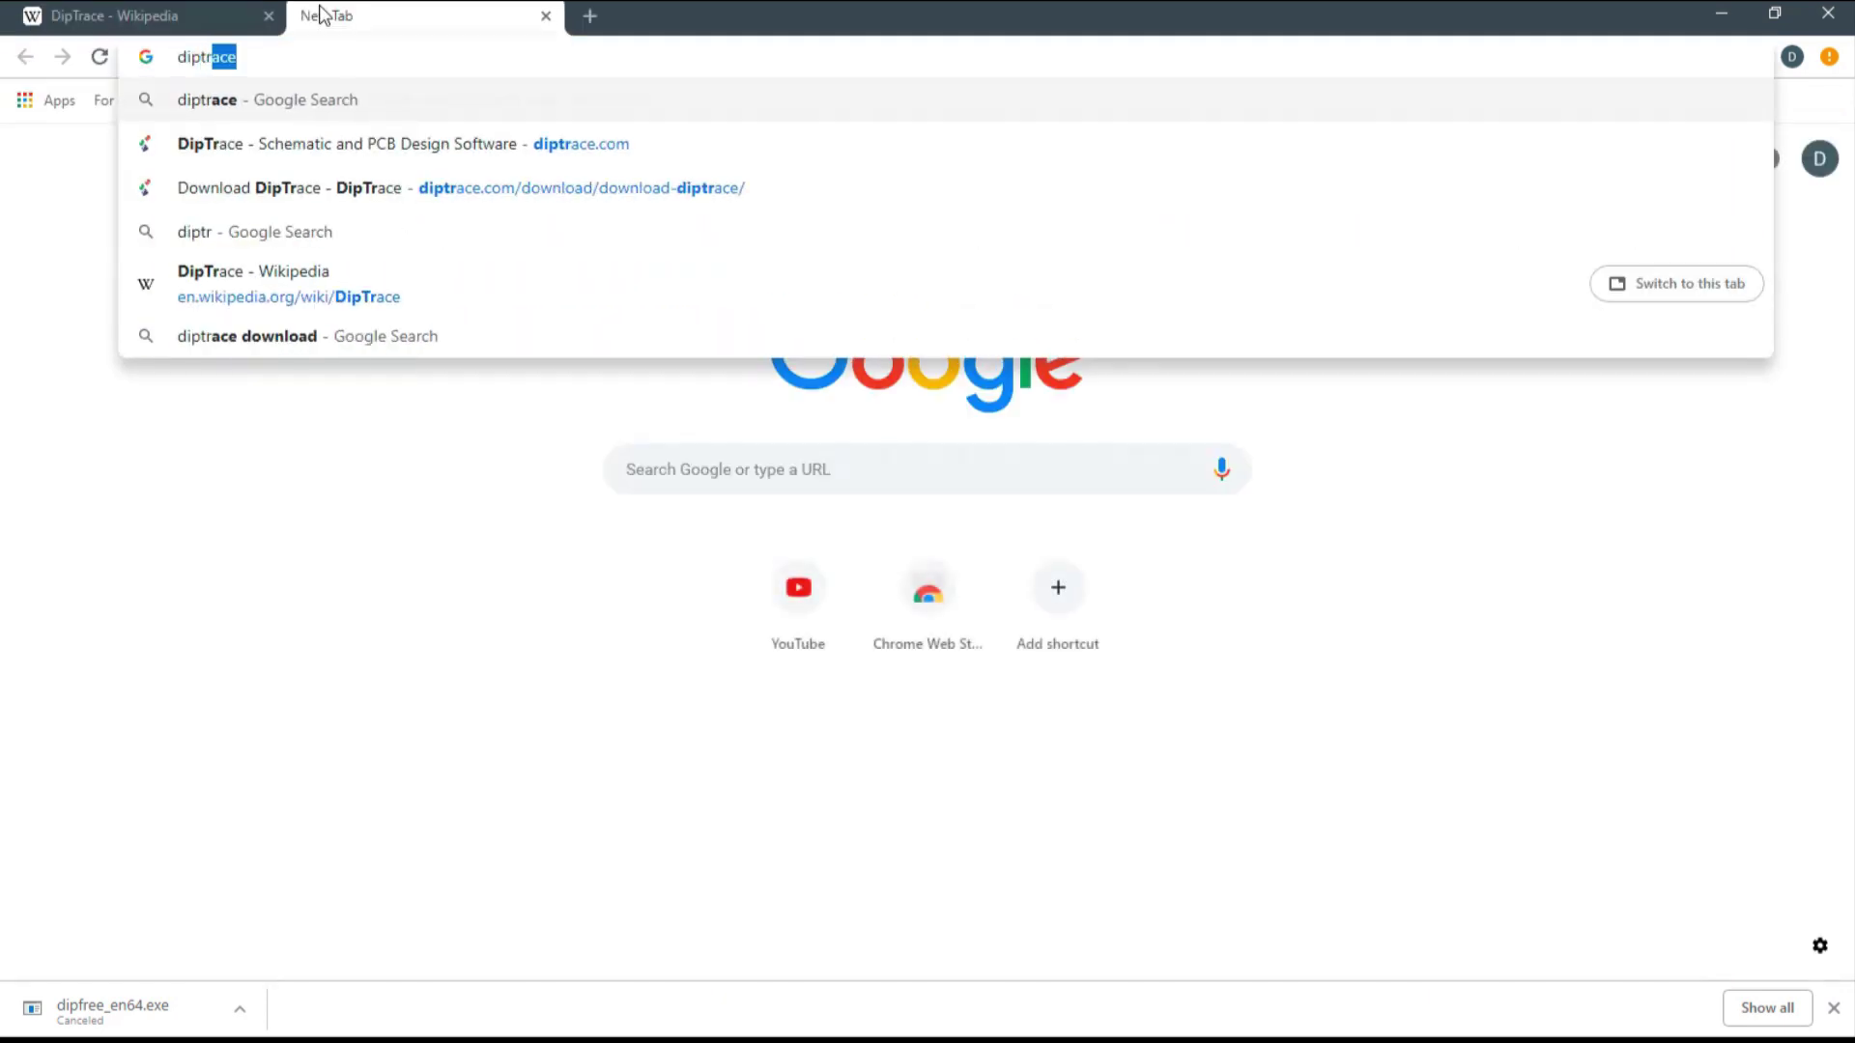
{"action": "key", "text": "Return"}
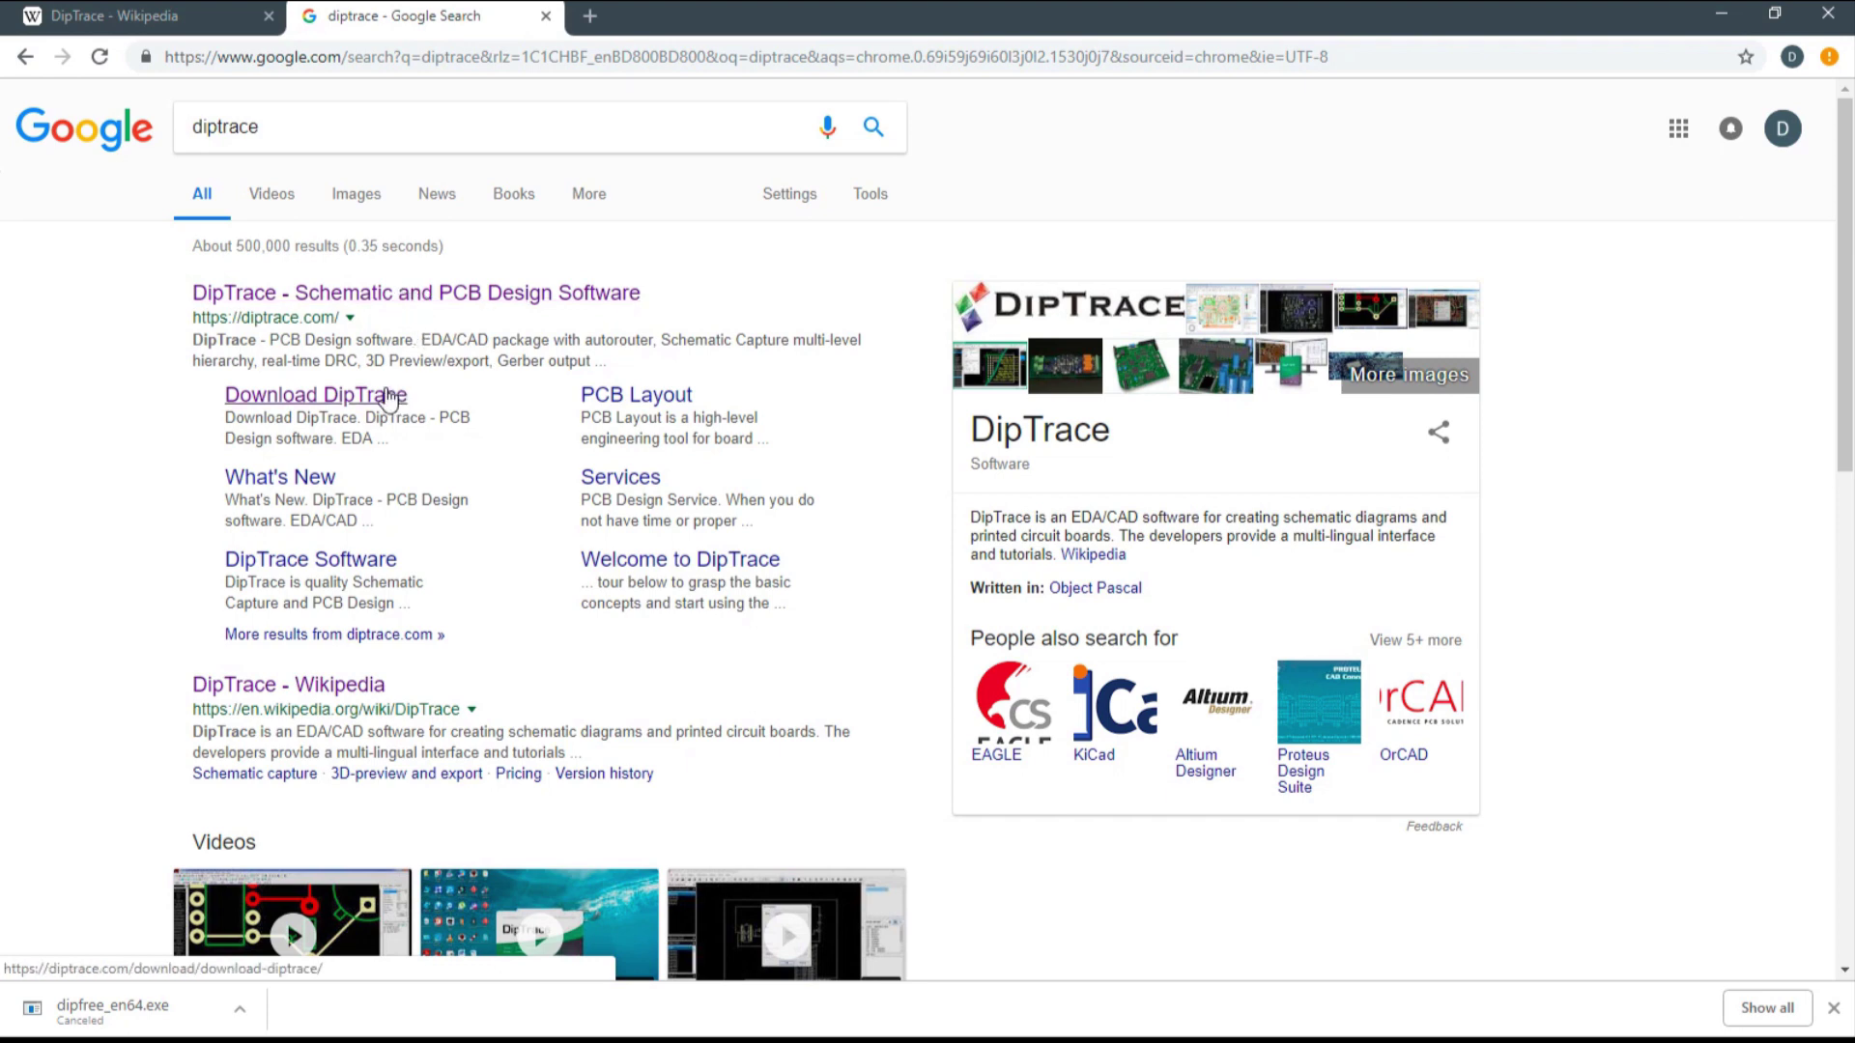
{"action": "left_click", "coordinate": [484, 303]}
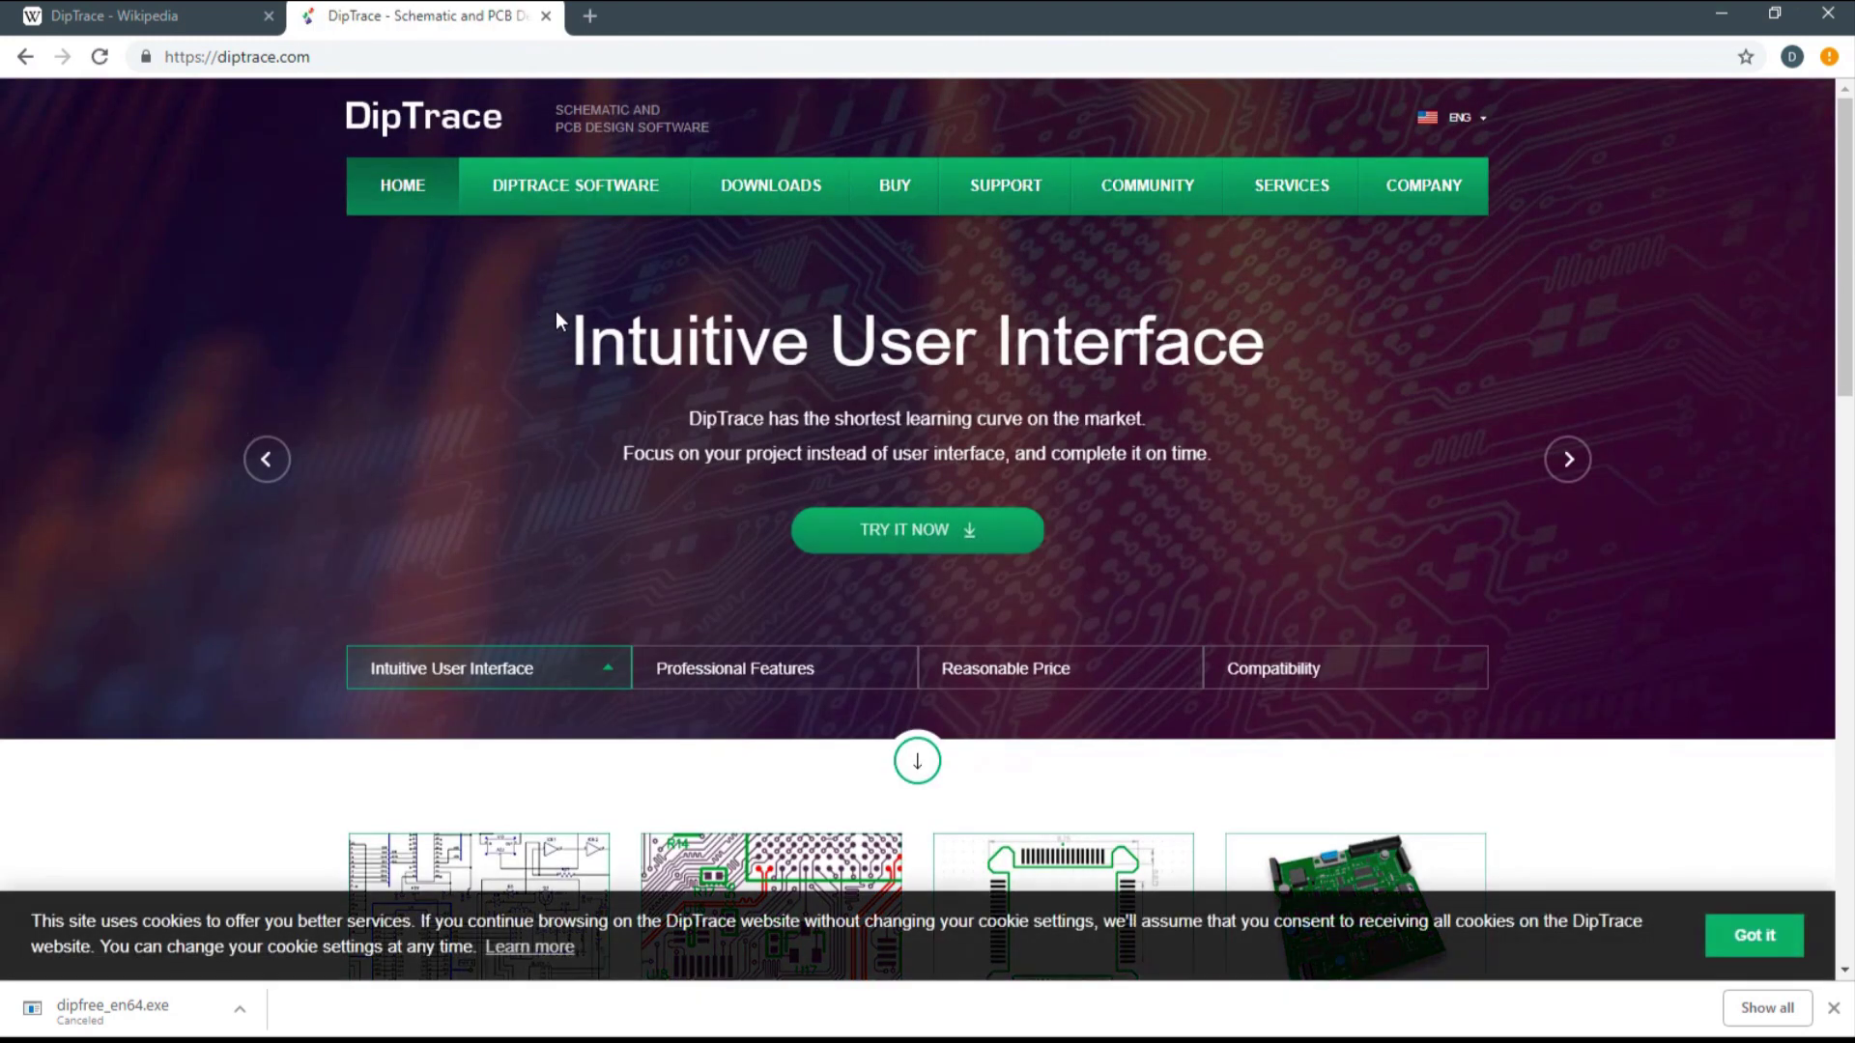
- Look over the feature sections on the DipTrace home page and open the site's Download DipTrace page
{"action": "scroll", "coordinate": [924, 468], "scroll_direction": "down", "scroll_amount": 7}
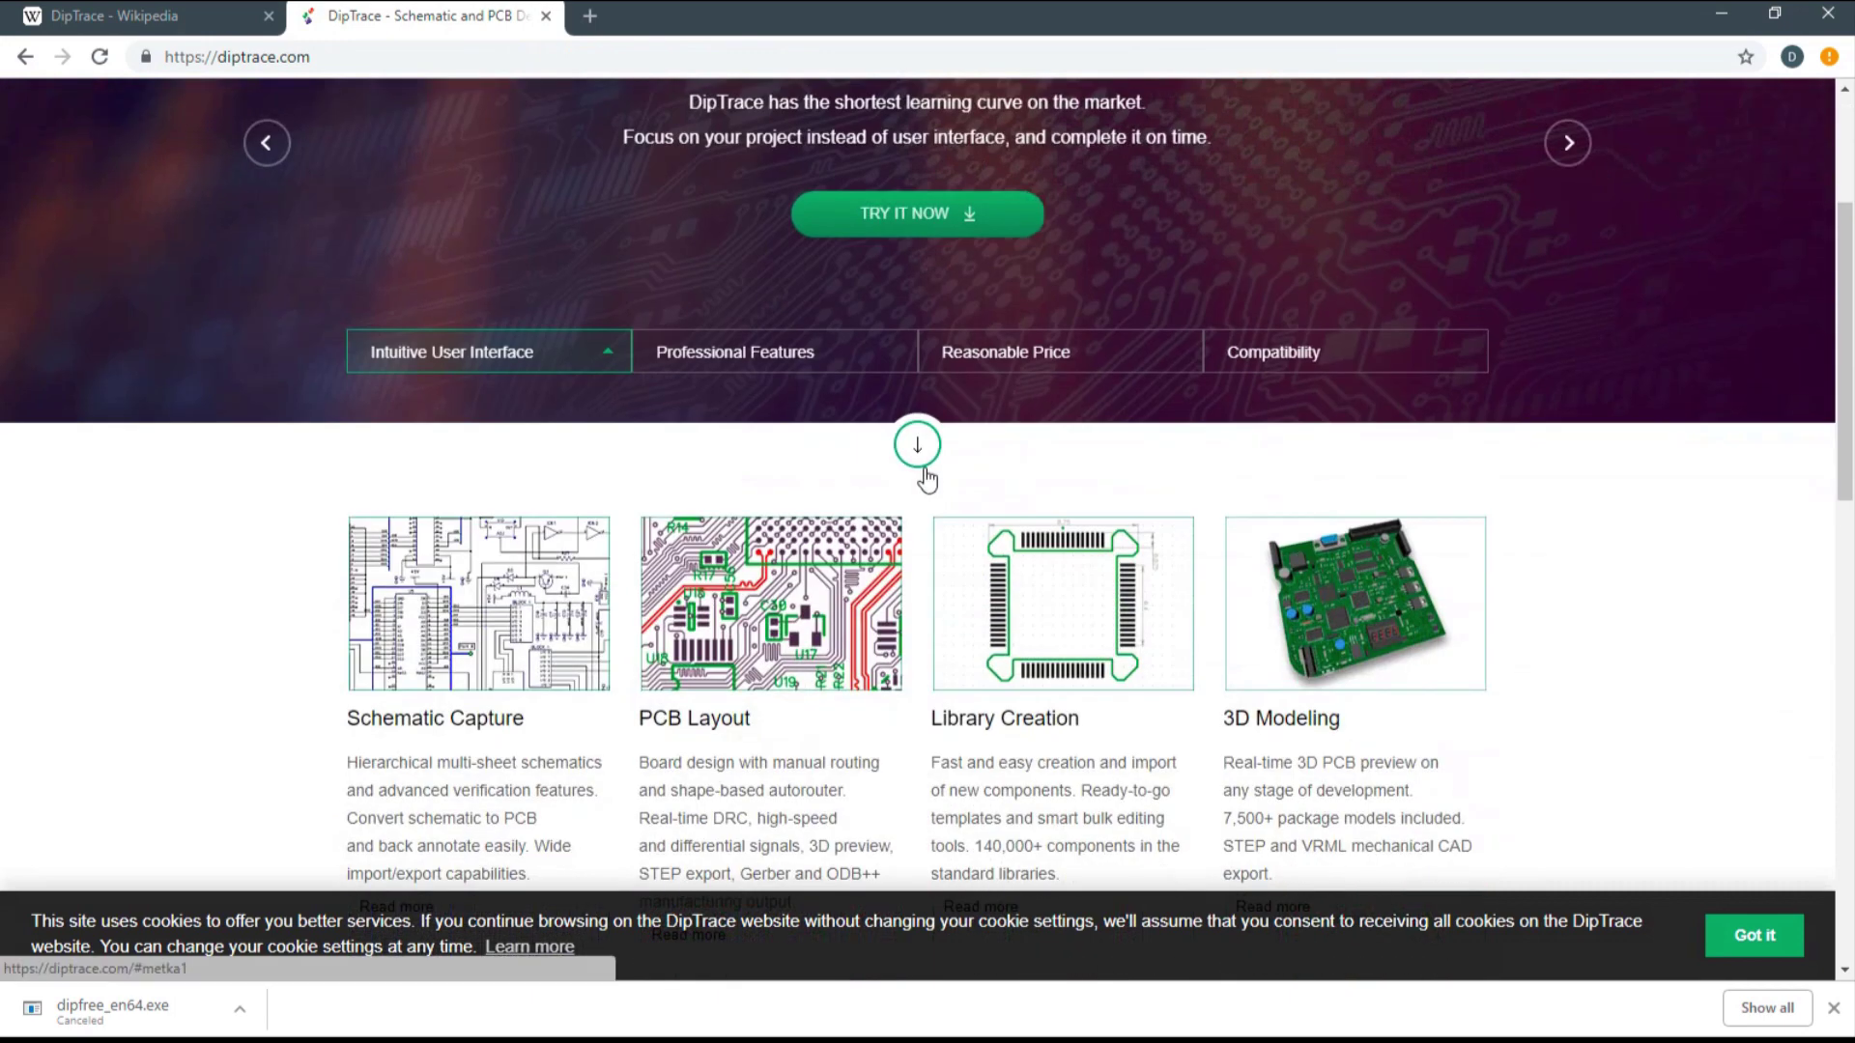
{"action": "scroll", "coordinate": [914, 481], "scroll_direction": "up", "scroll_amount": 2}
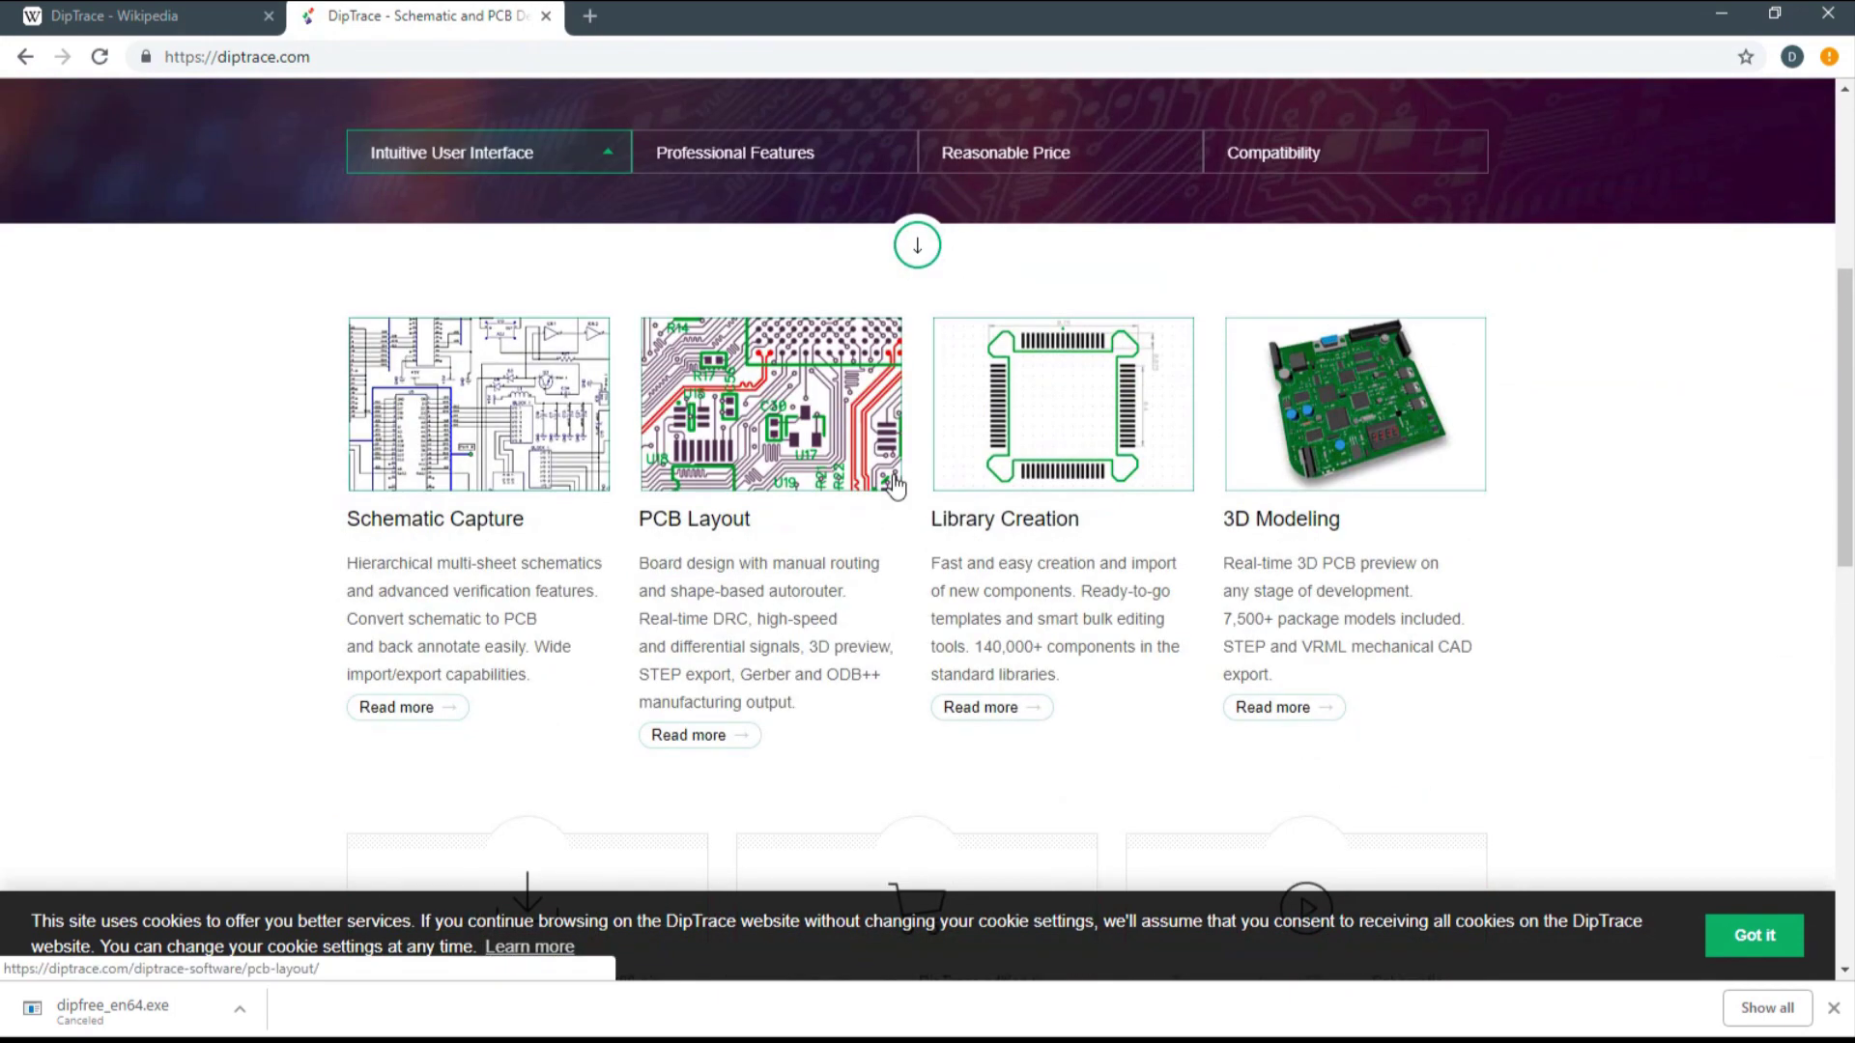
{"action": "scroll", "coordinate": [893, 481], "scroll_direction": "down", "scroll_amount": 3}
{"action": "scroll", "coordinate": [897, 483], "scroll_direction": "up", "scroll_amount": 2}
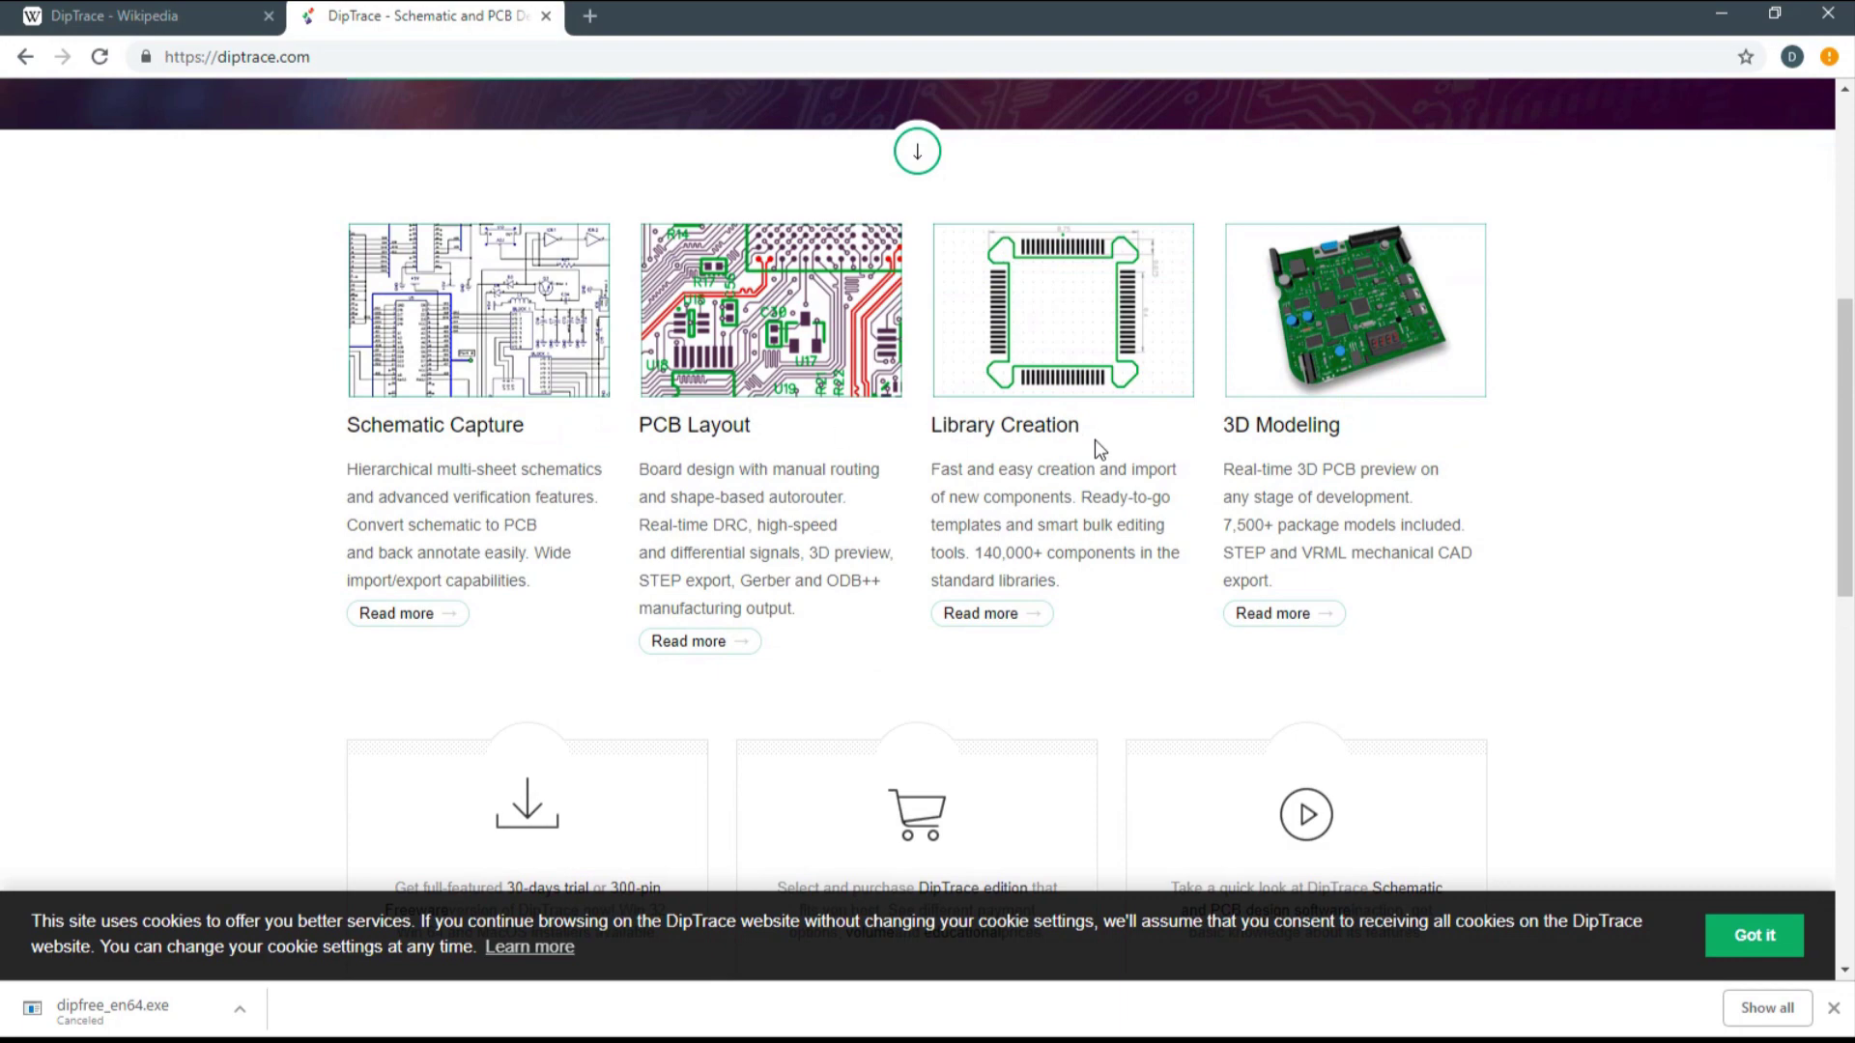
{"action": "scroll", "coordinate": [1284, 442], "scroll_direction": "down", "scroll_amount": 3}
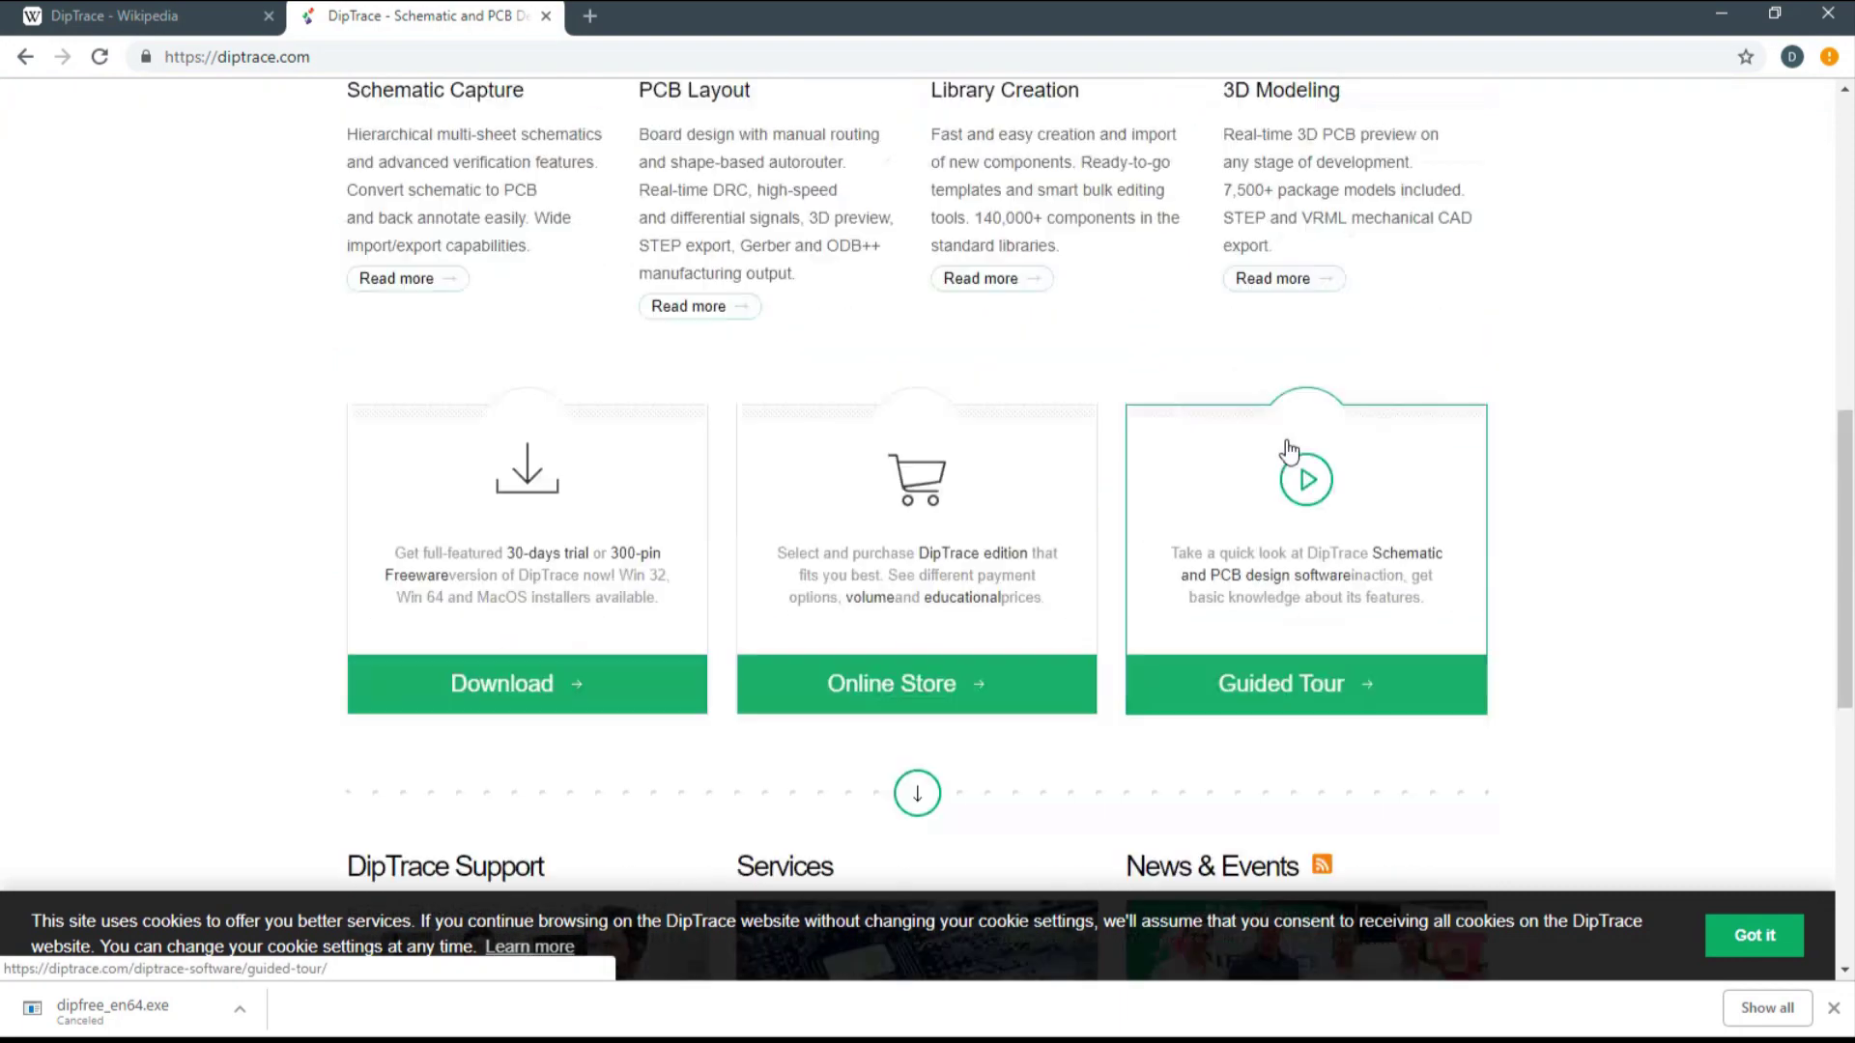
{"action": "scroll", "coordinate": [1287, 449], "scroll_direction": "up", "scroll_amount": 9}
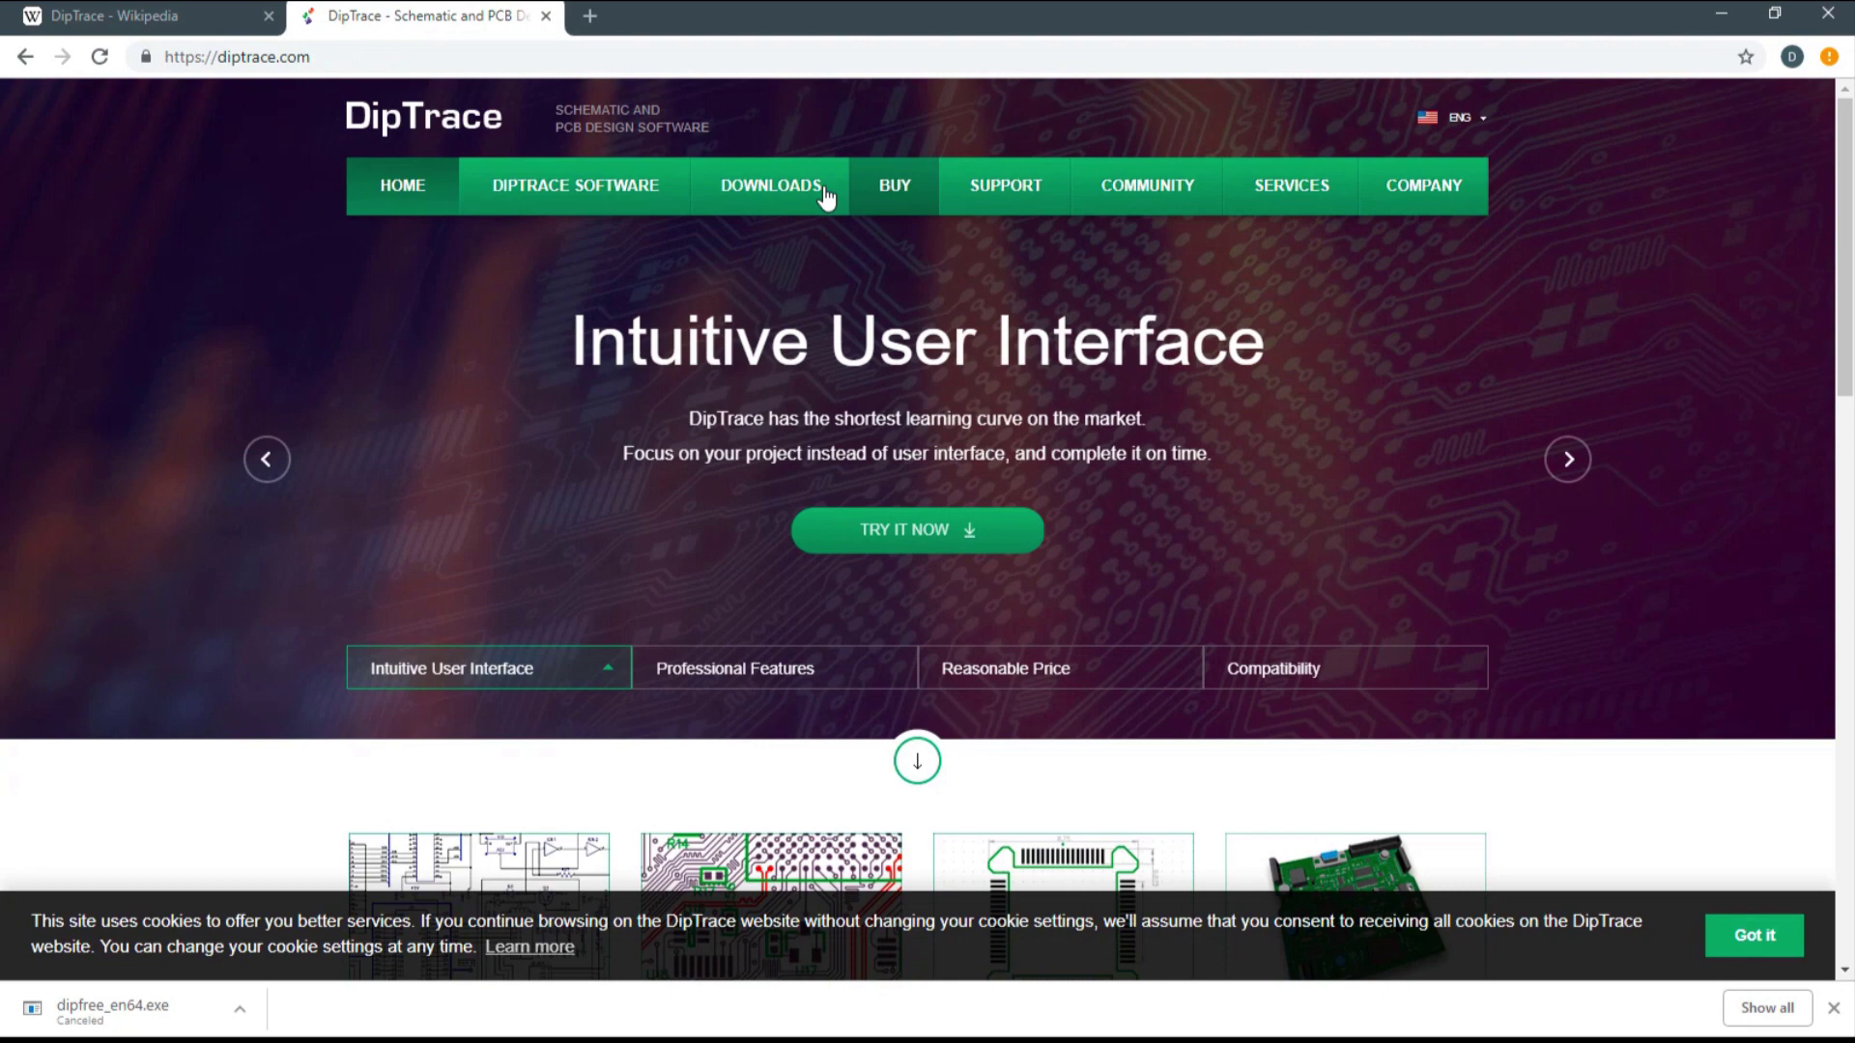
{"action": "left_click", "coordinate": [749, 193]}
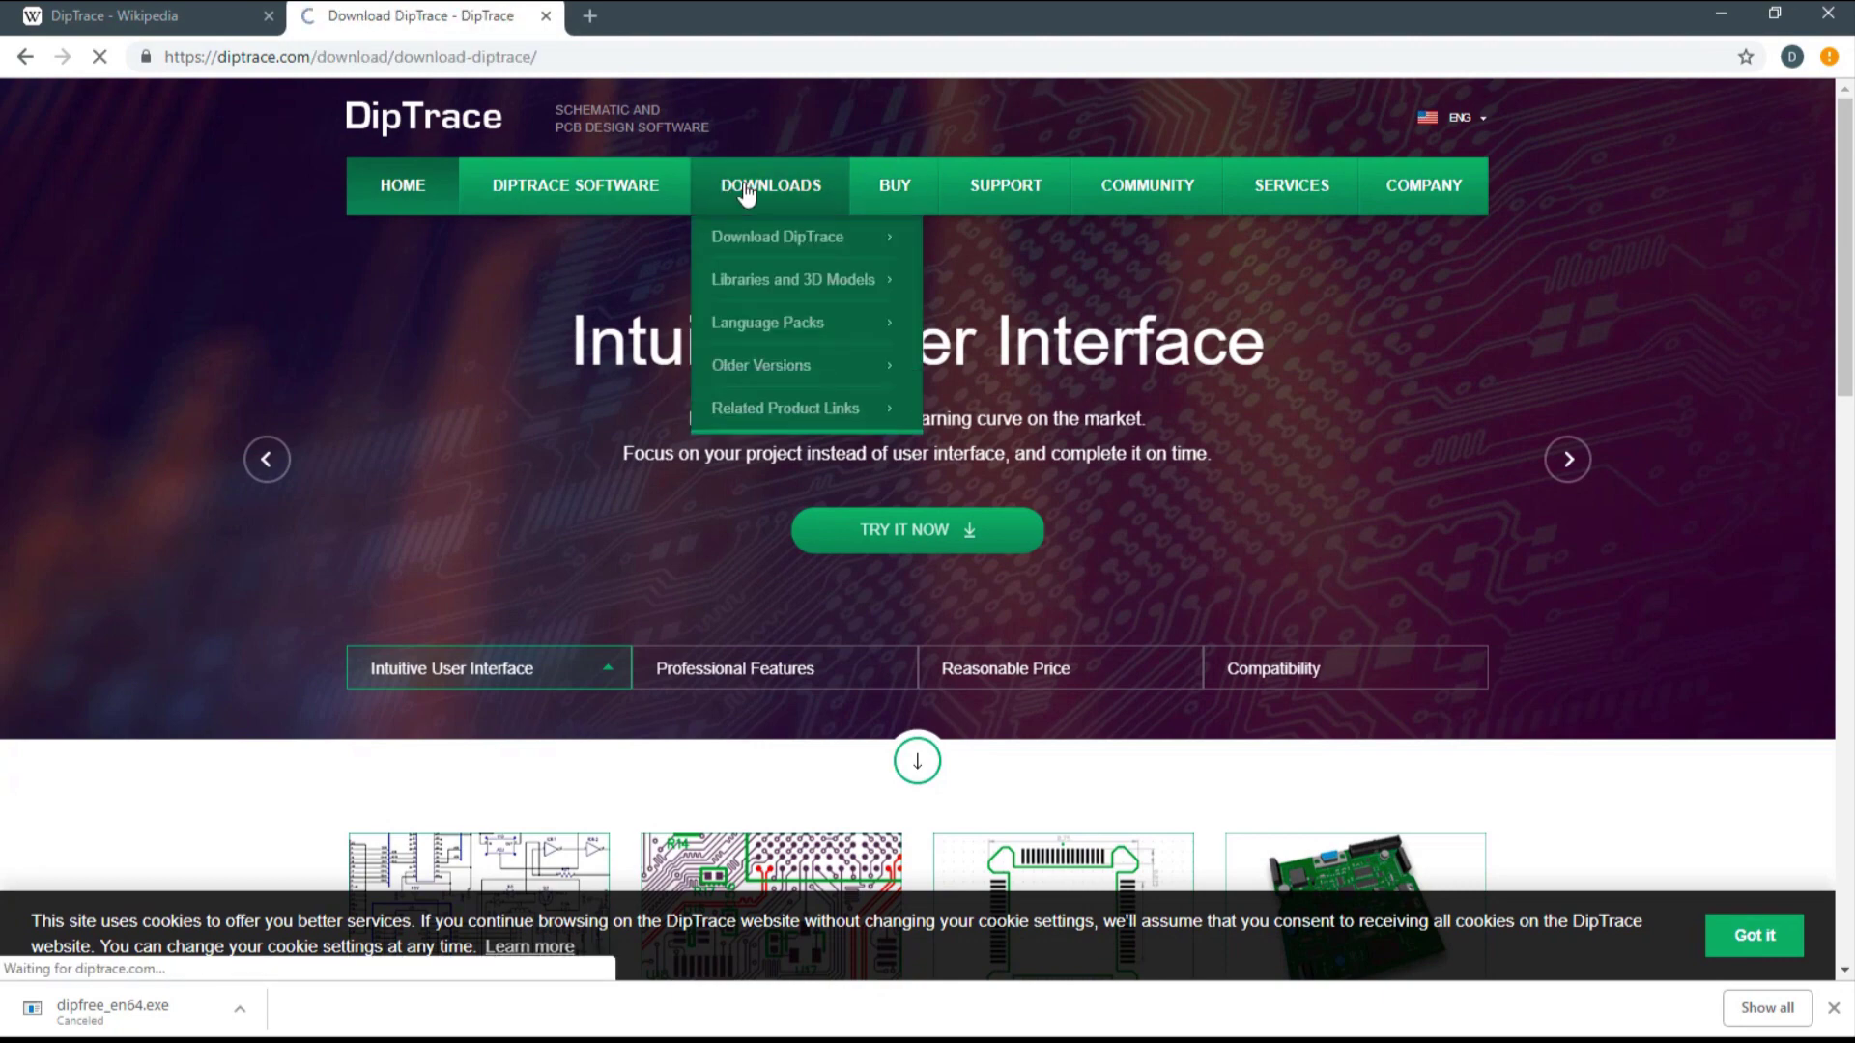
- Look over the Trial, Freeware and Mac editions in the Download DipTrace table, including the Trial edition's feature description
{"action": "scroll", "coordinate": [299, 592], "scroll_direction": "down", "scroll_amount": 1}
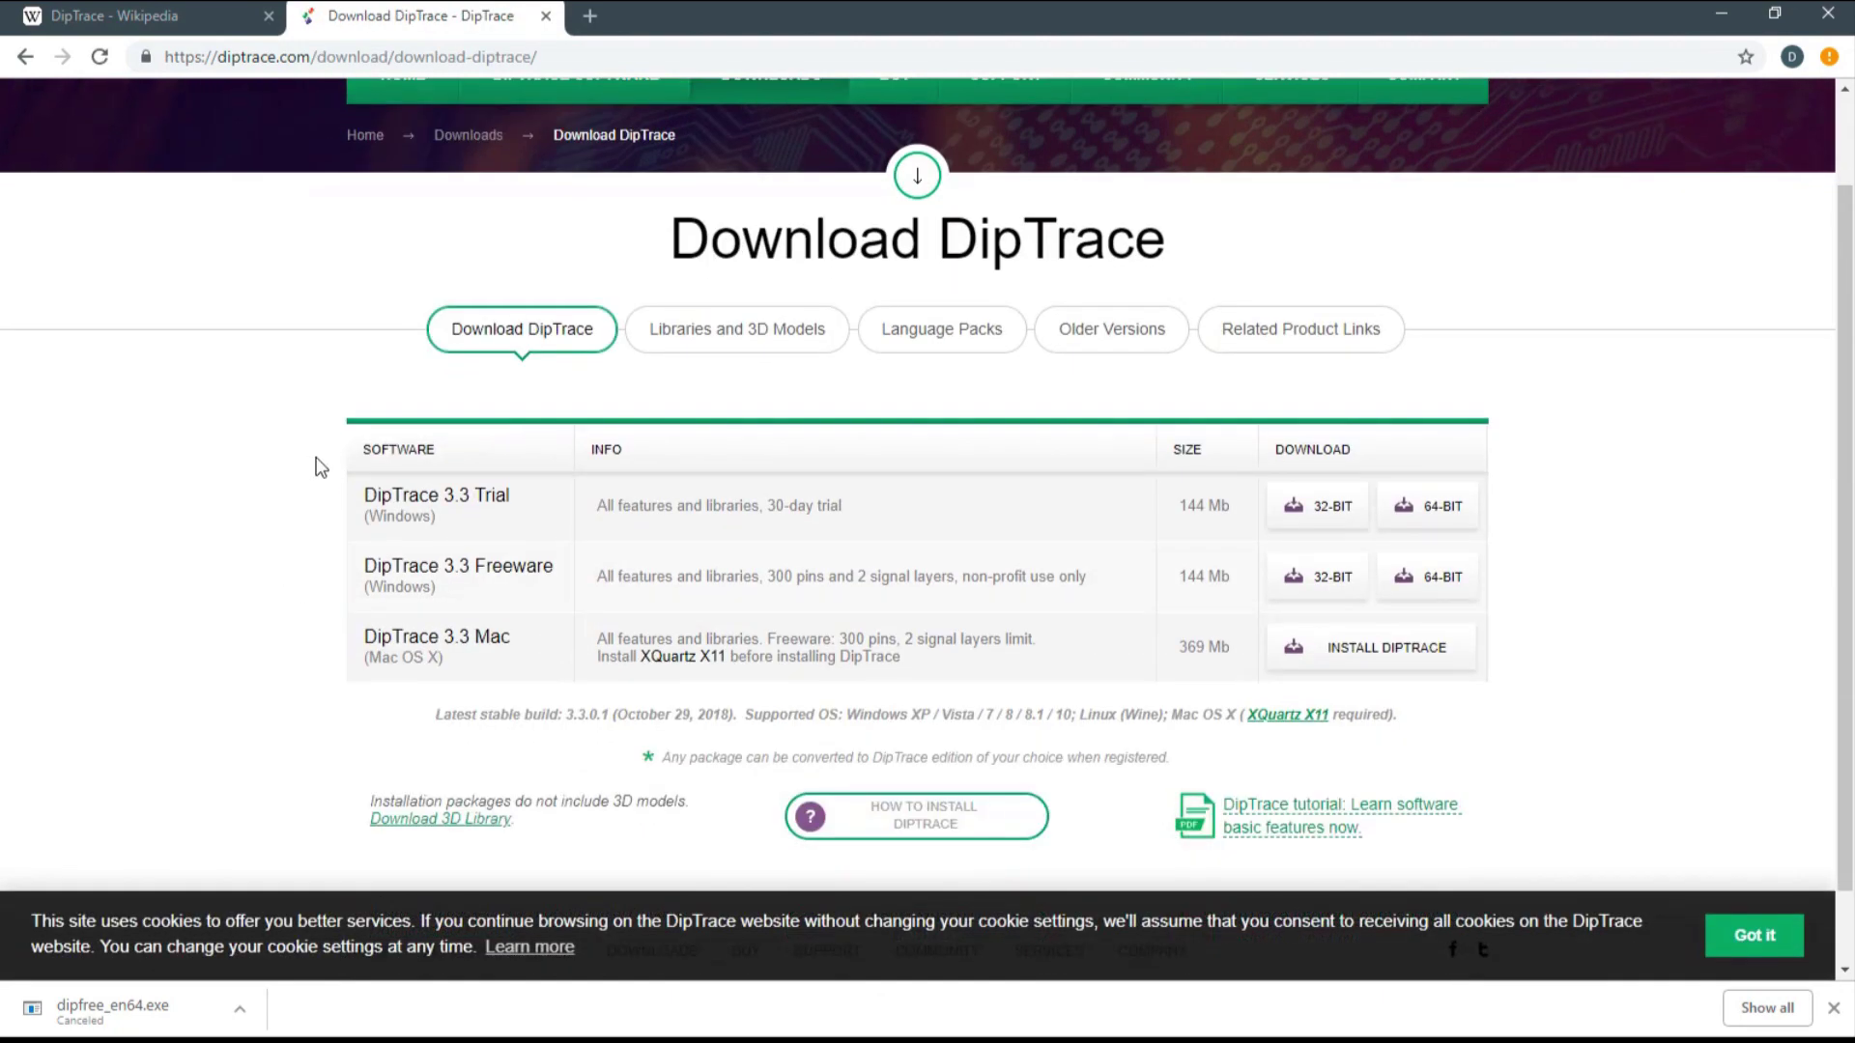
{"action": "left_click_drag", "start_coordinate": [356, 497], "coordinate": [502, 640]}
{"action": "left_click", "coordinate": [271, 637]}
{"action": "left_click_drag", "start_coordinate": [863, 516], "coordinate": [679, 528]}
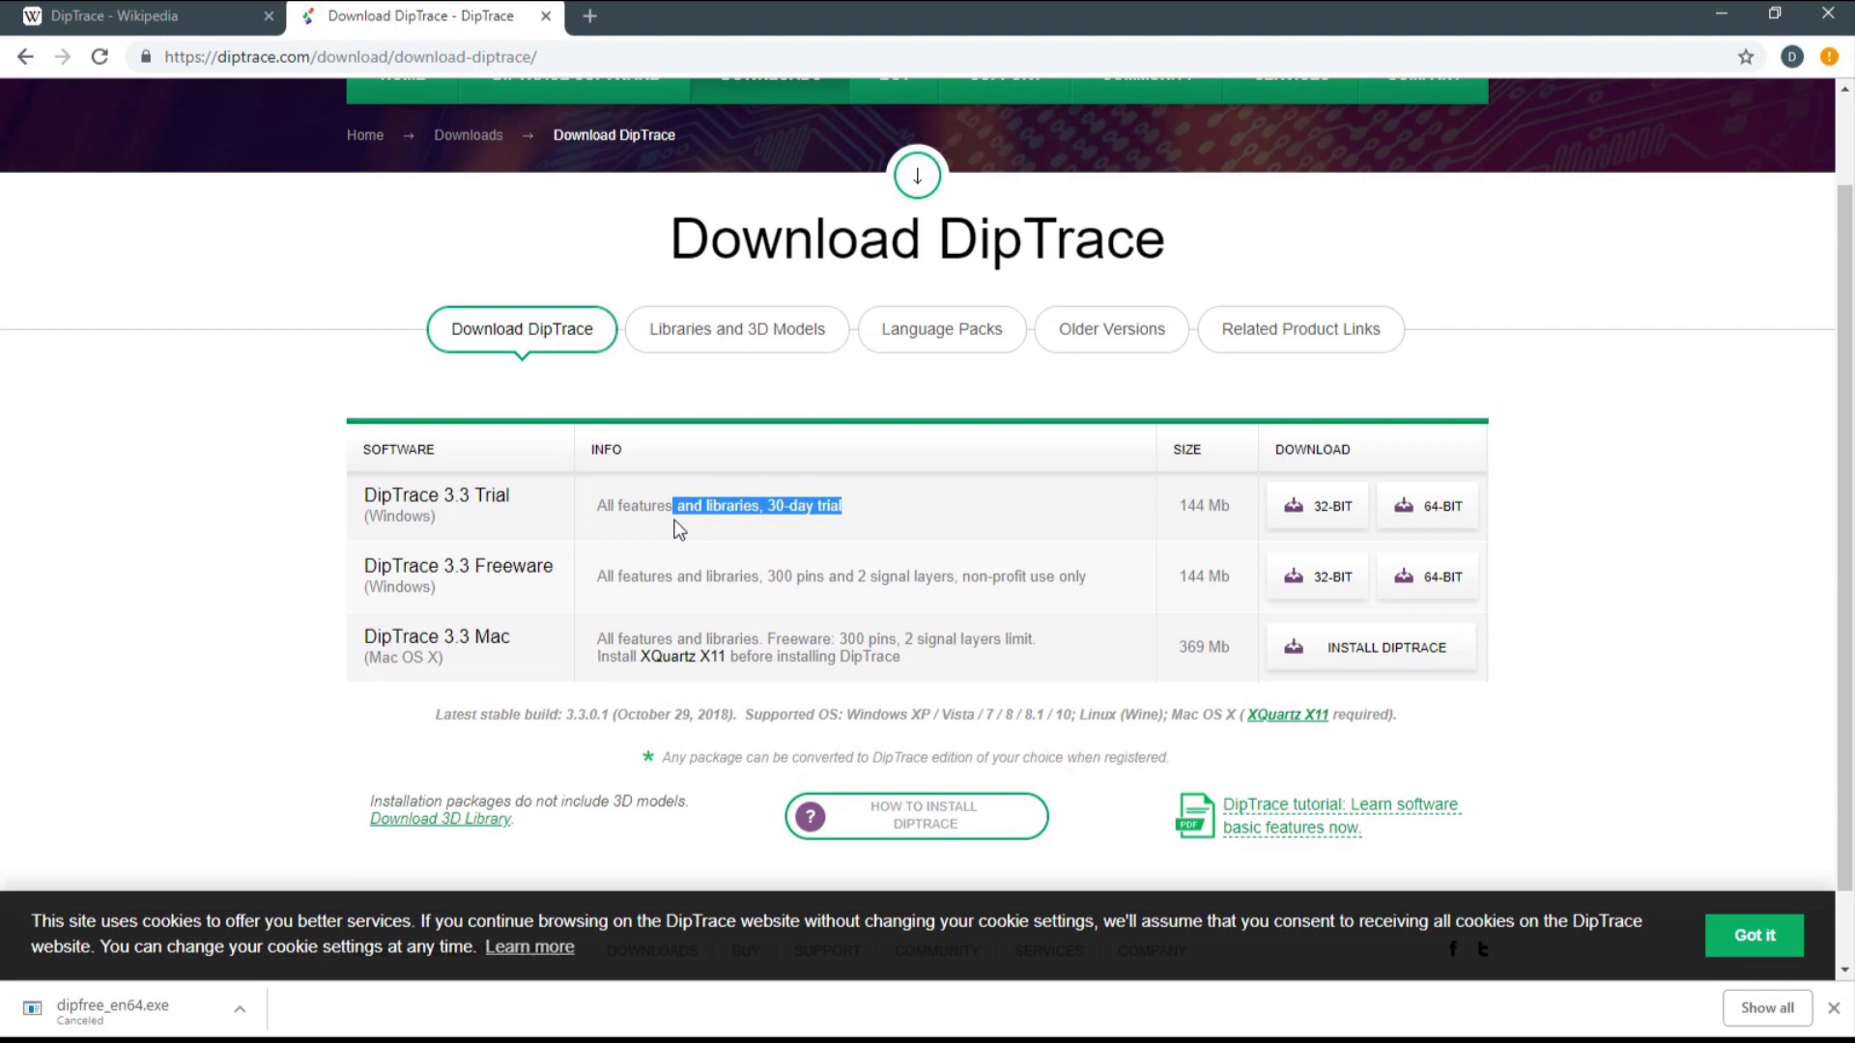
{"action": "left_click", "coordinate": [606, 519]}
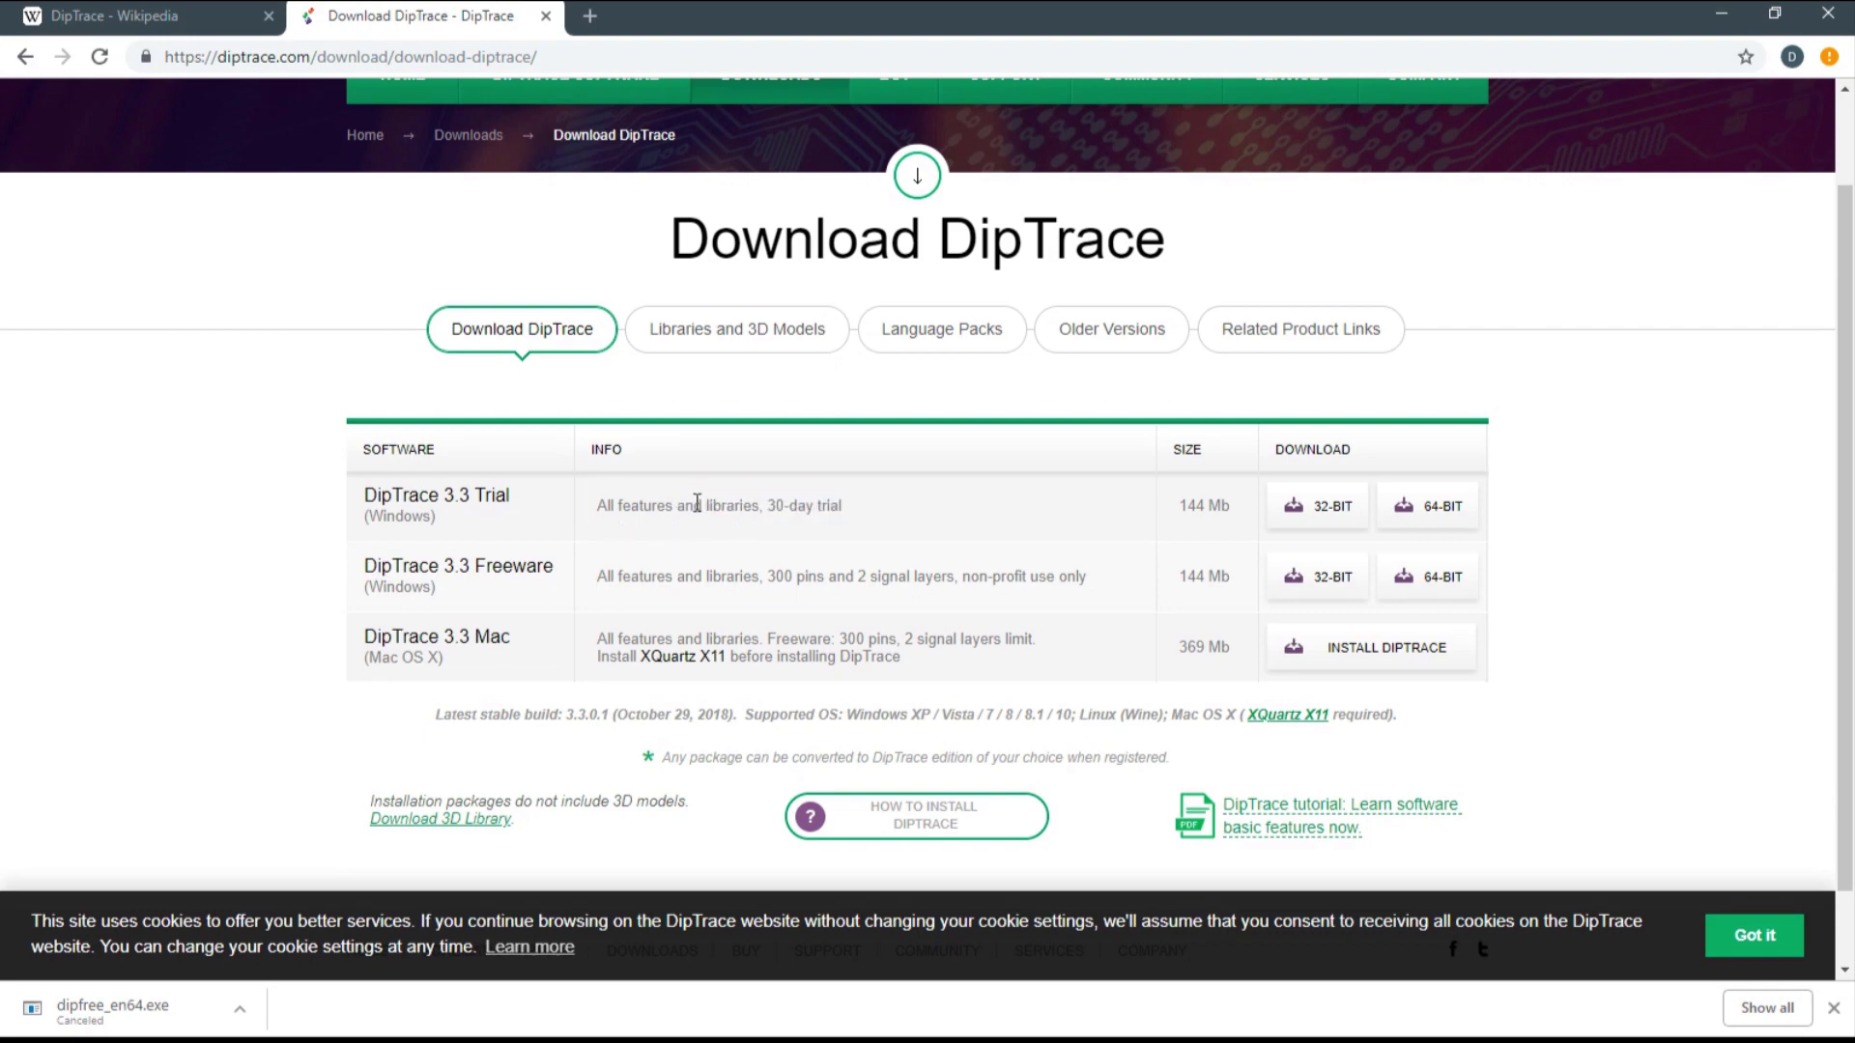
- Return to the Wikipedia article on DipTrace and reread its Schematic capture and PCB layout sections
{"action": "left_click", "coordinate": [155, 15]}
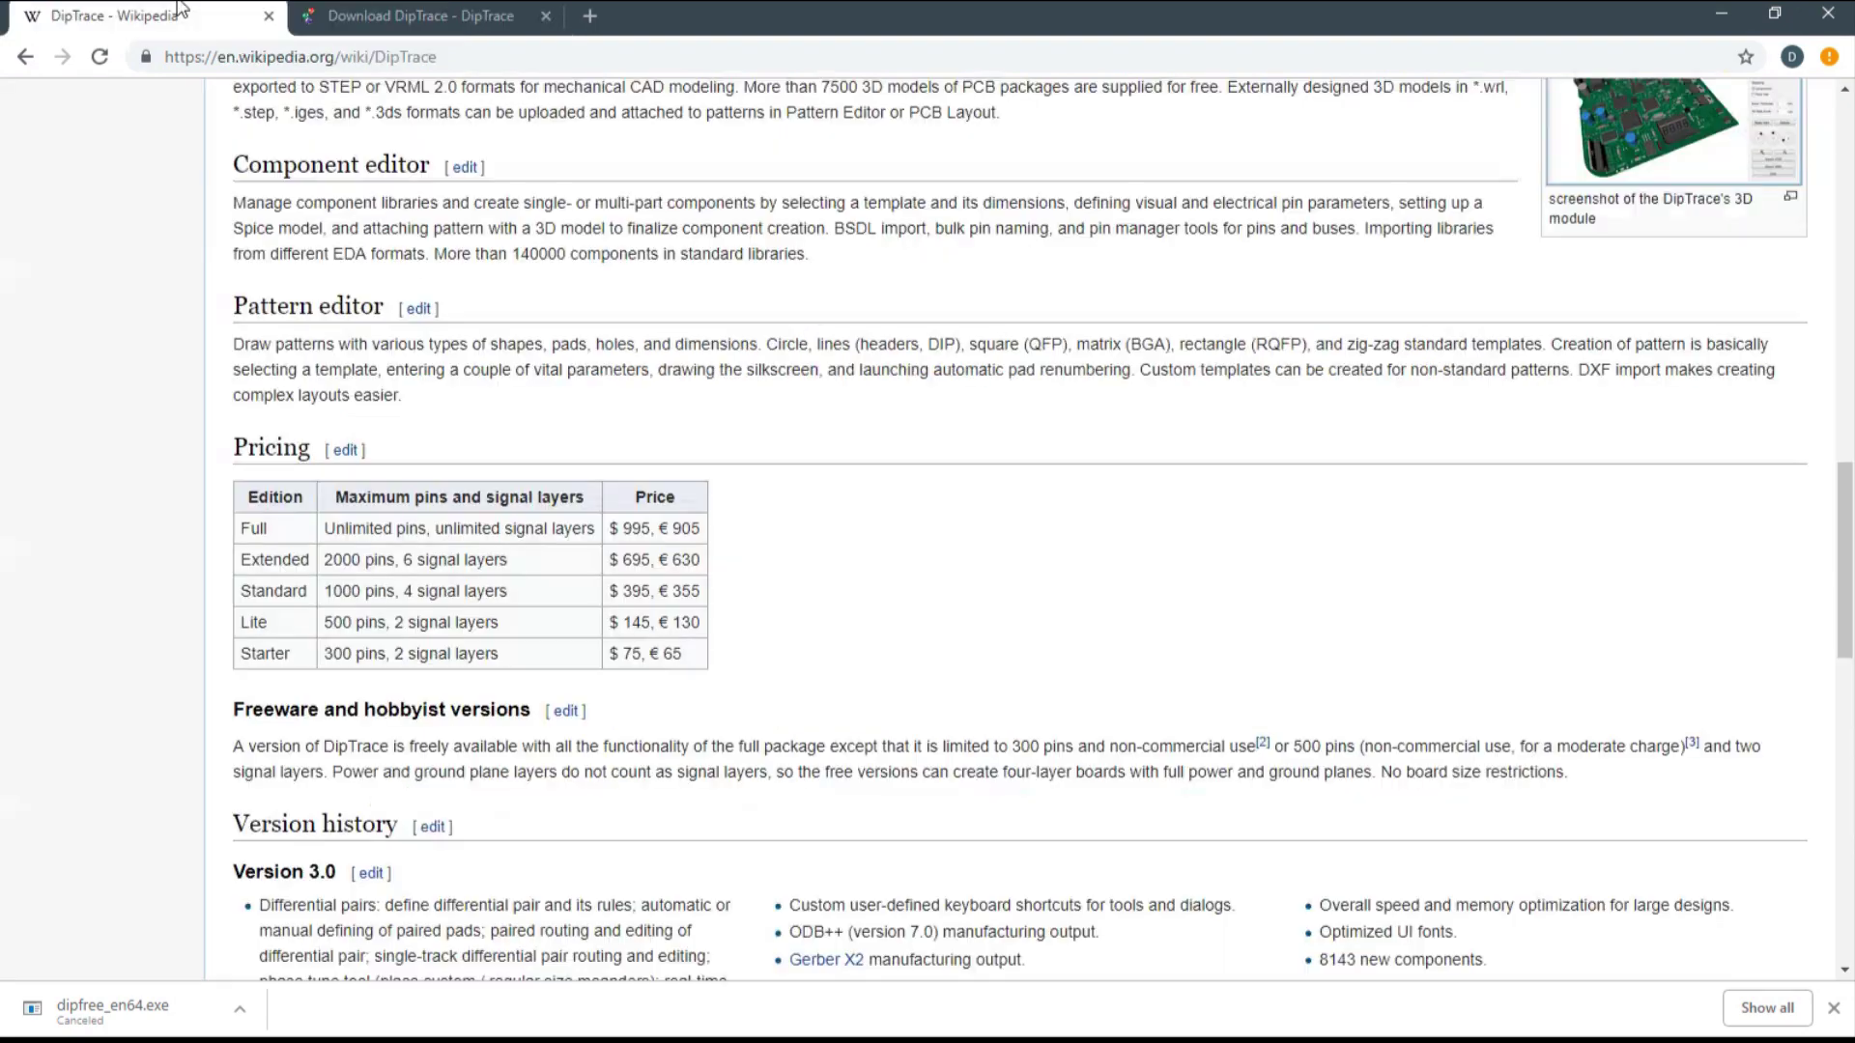
{"action": "scroll", "coordinate": [592, 428], "scroll_direction": "down", "scroll_amount": 1}
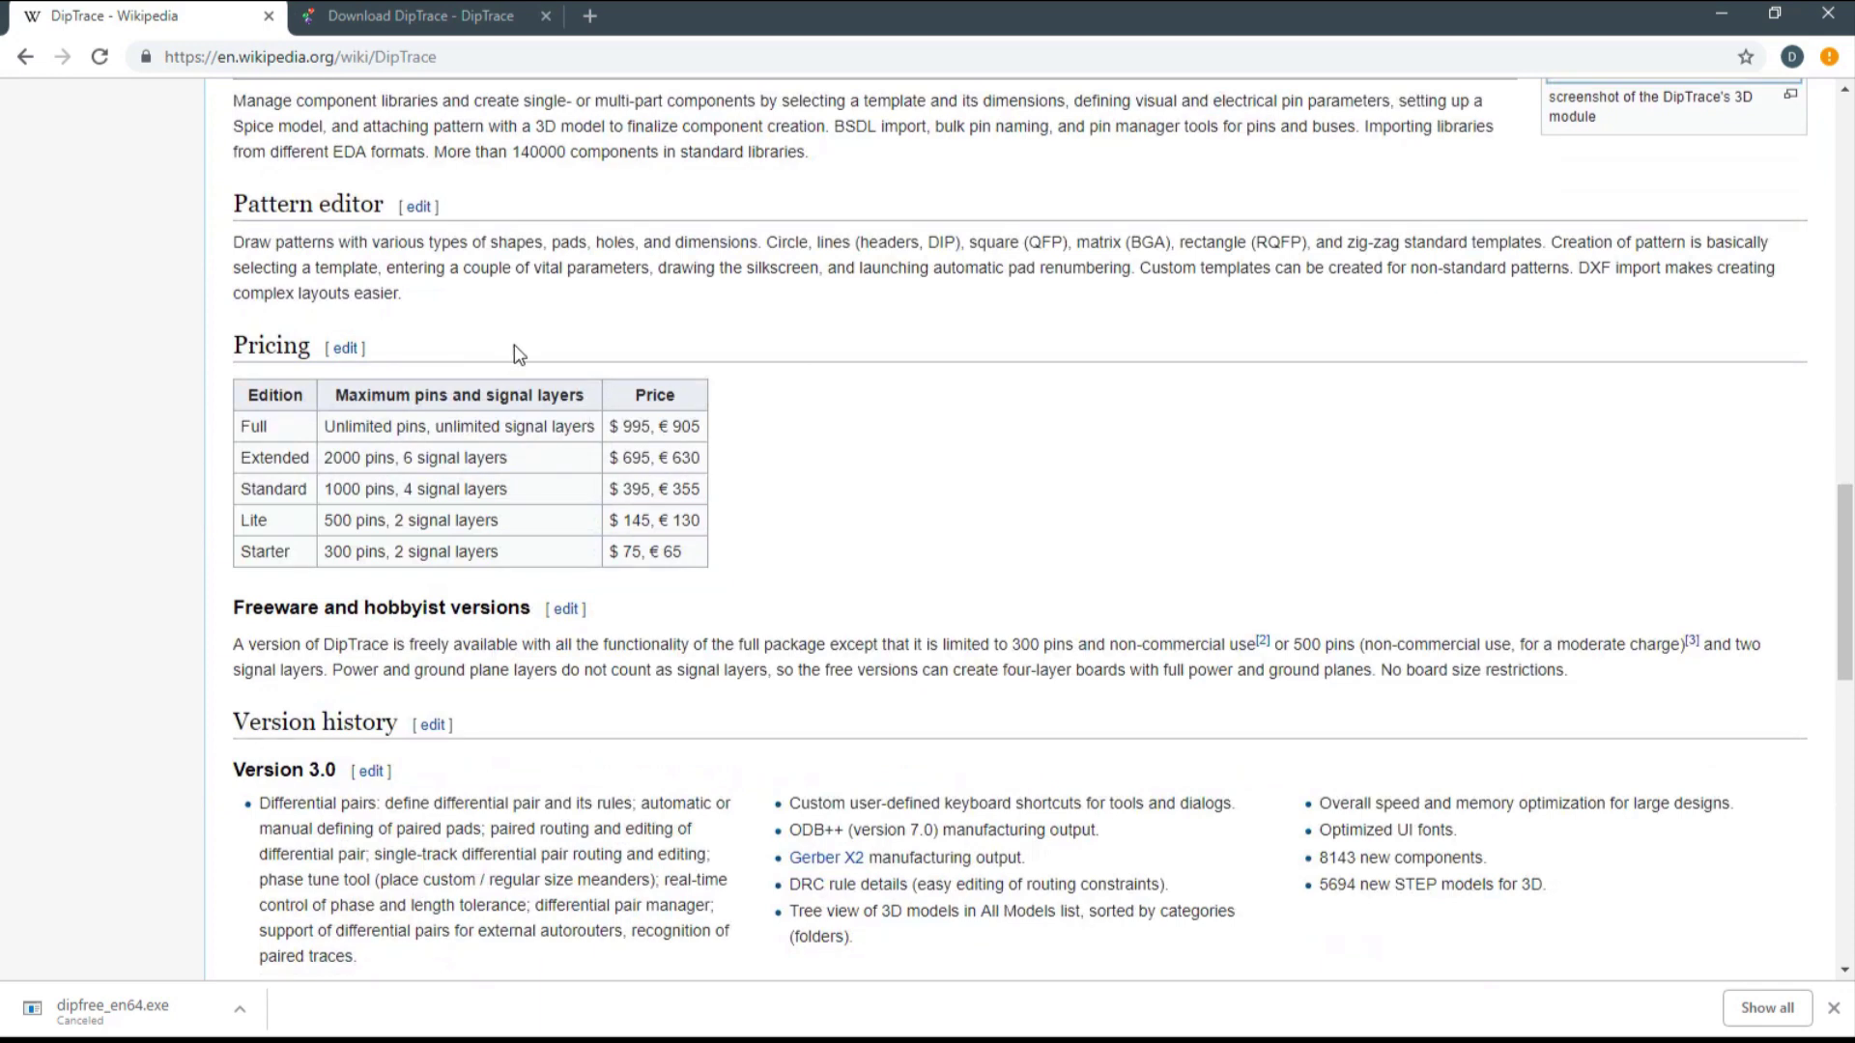
{"action": "scroll", "coordinate": [514, 344], "scroll_direction": "up", "scroll_amount": 5}
{"action": "scroll", "coordinate": [328, 275], "scroll_direction": "up", "scroll_amount": 1}
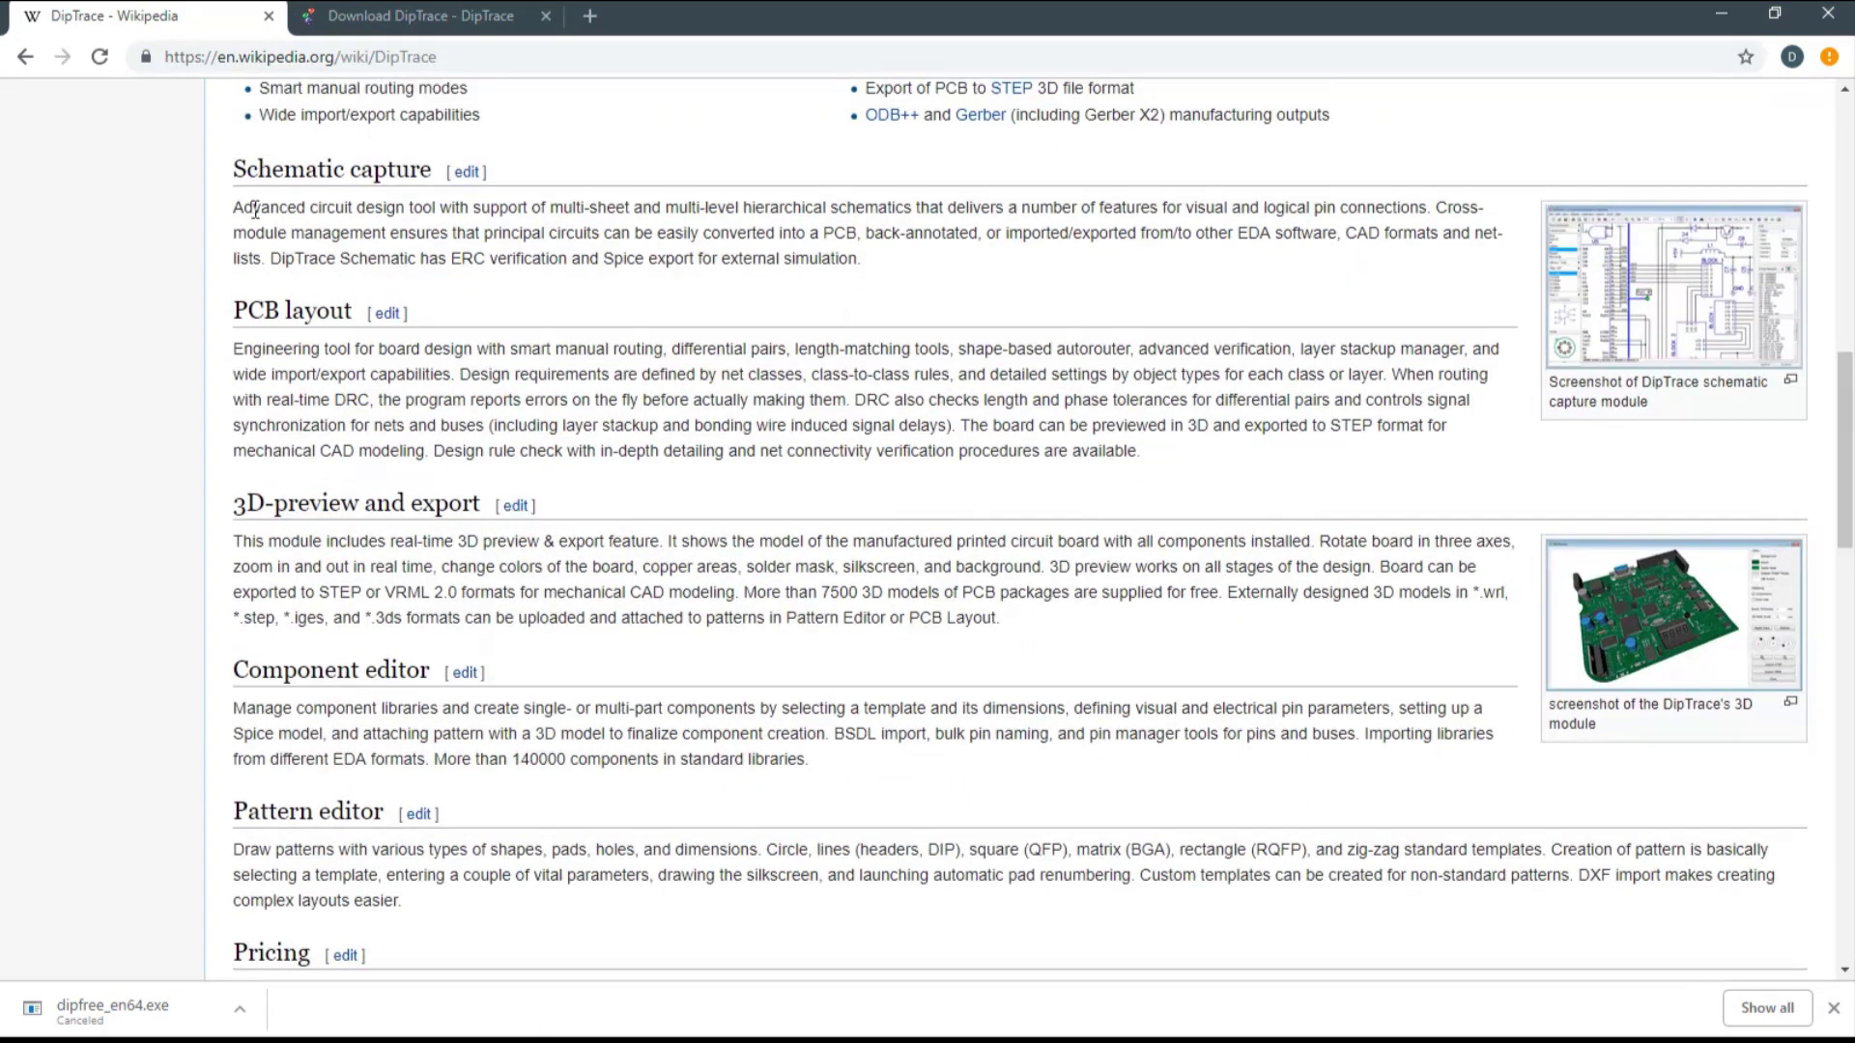
{"action": "left_click_drag", "start_coordinate": [234, 207], "coordinate": [507, 261]}
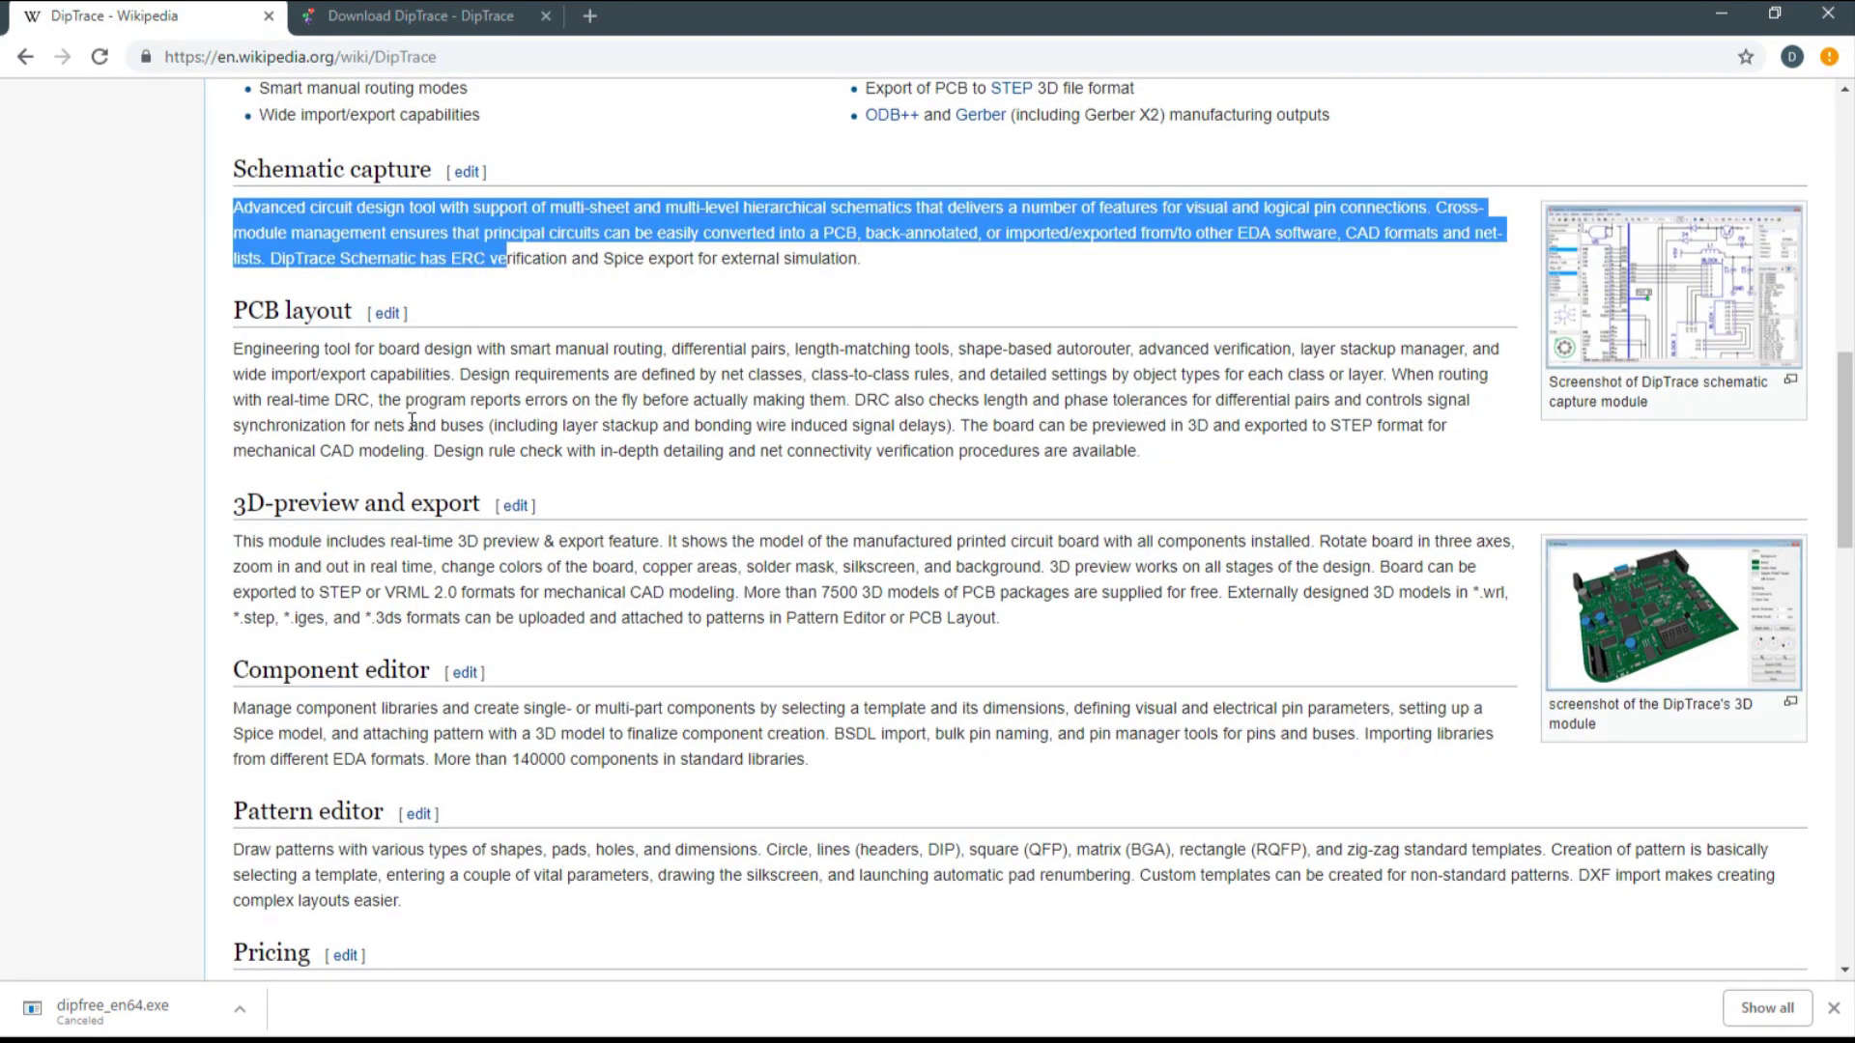
{"action": "left_click_drag", "start_coordinate": [362, 375], "coordinate": [572, 423]}
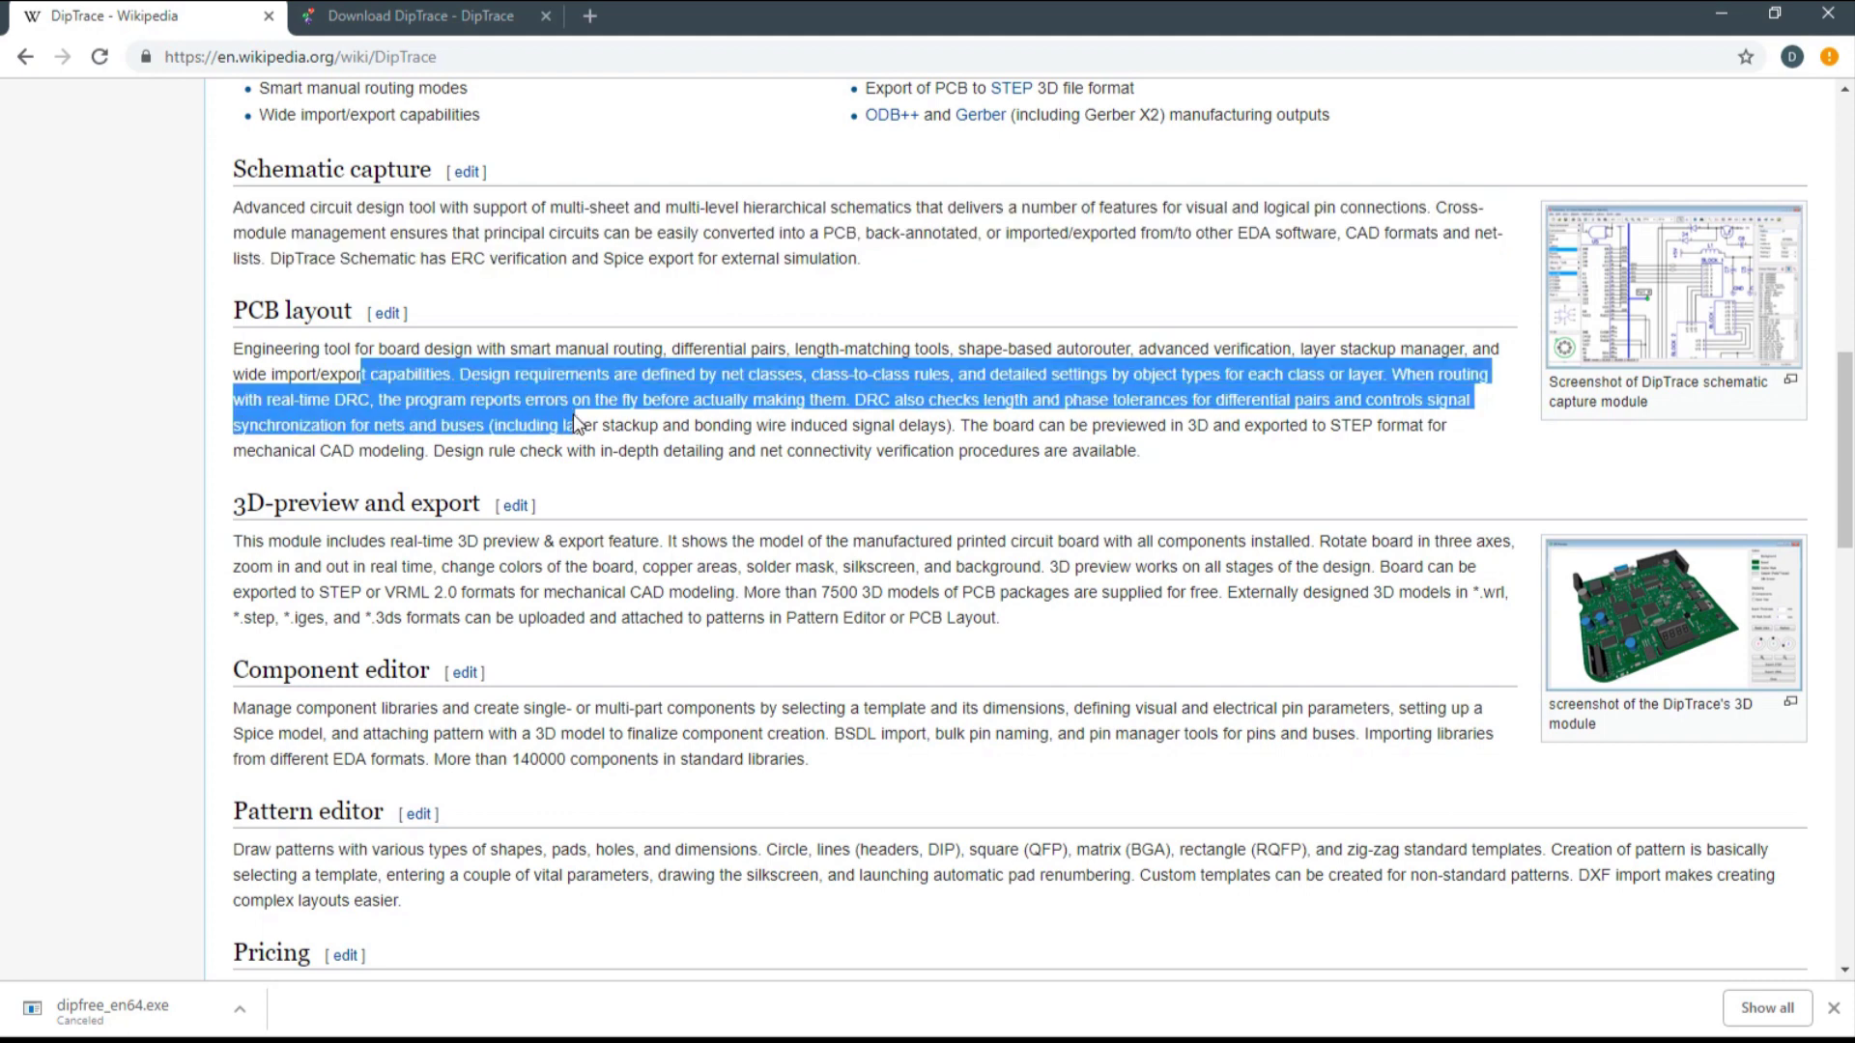
- Go back to the Download DipTrace page, dismiss the downloads bar, and accept the site's cookie notice
{"action": "left_click", "coordinate": [432, 10]}
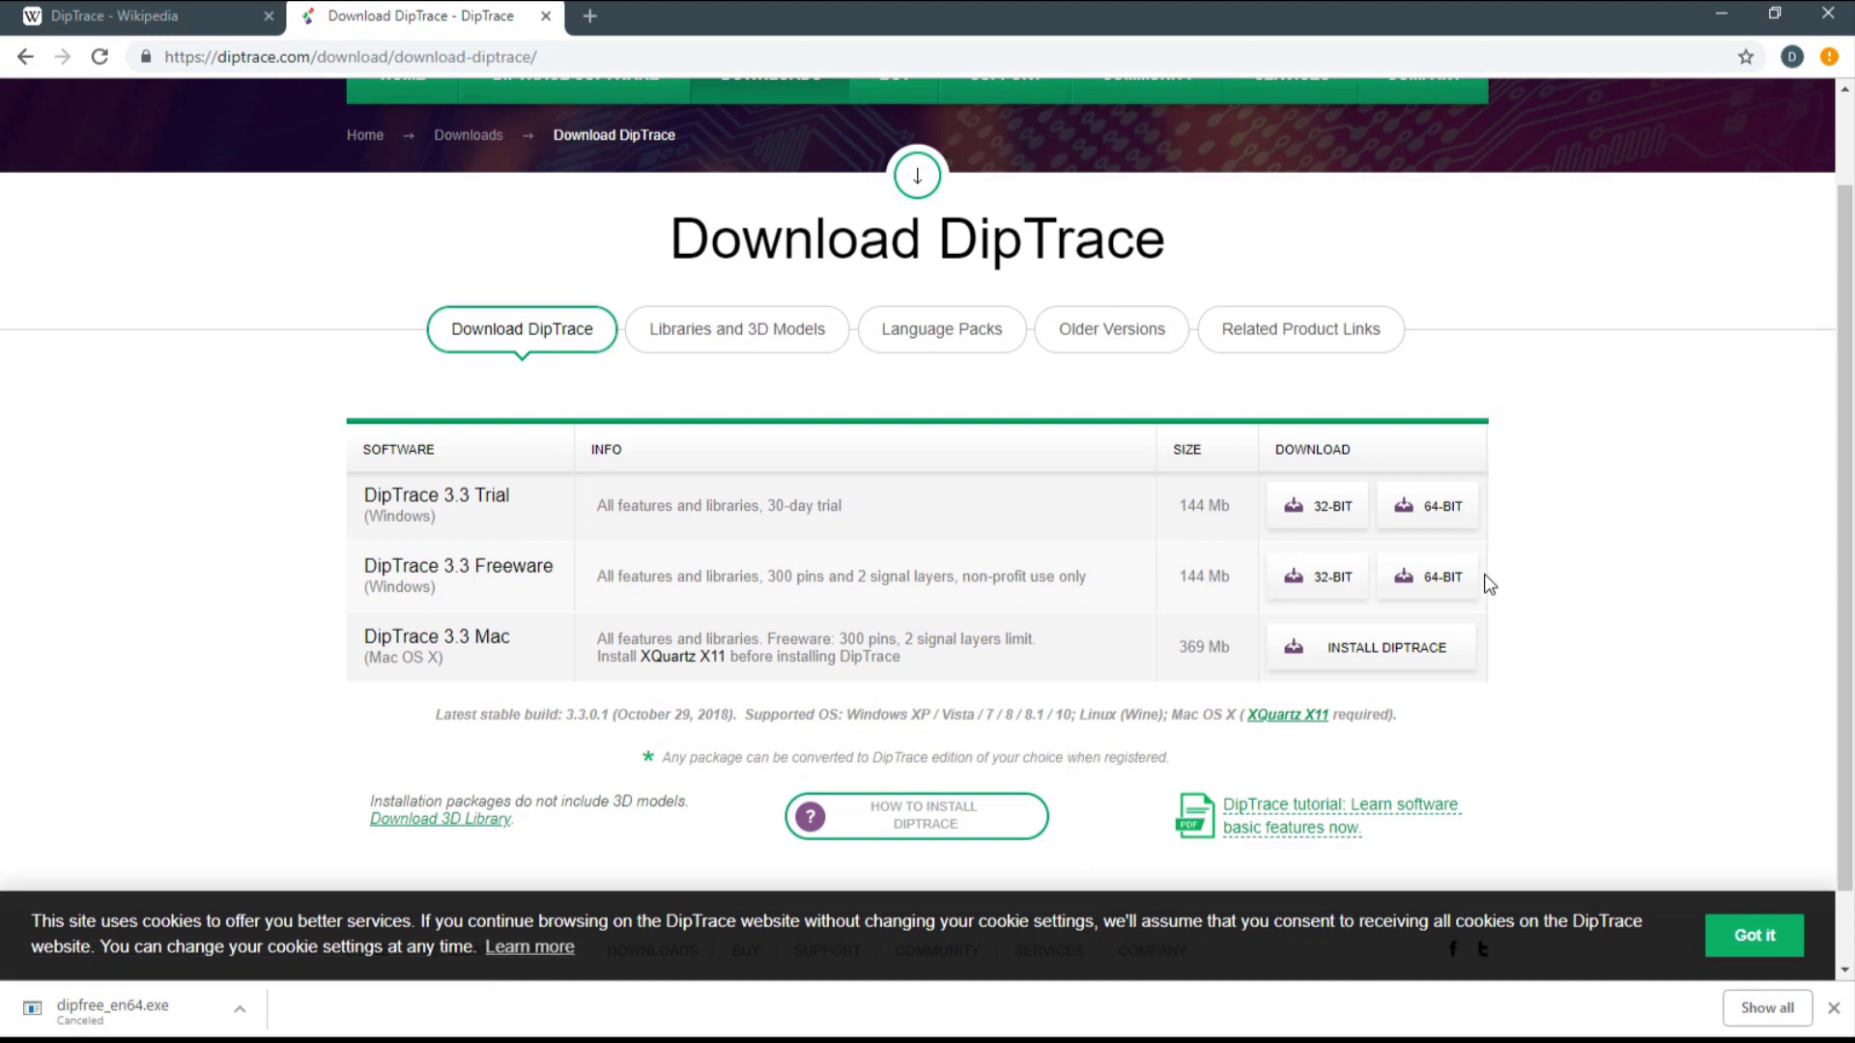
{"action": "left_click", "coordinate": [1832, 1007]}
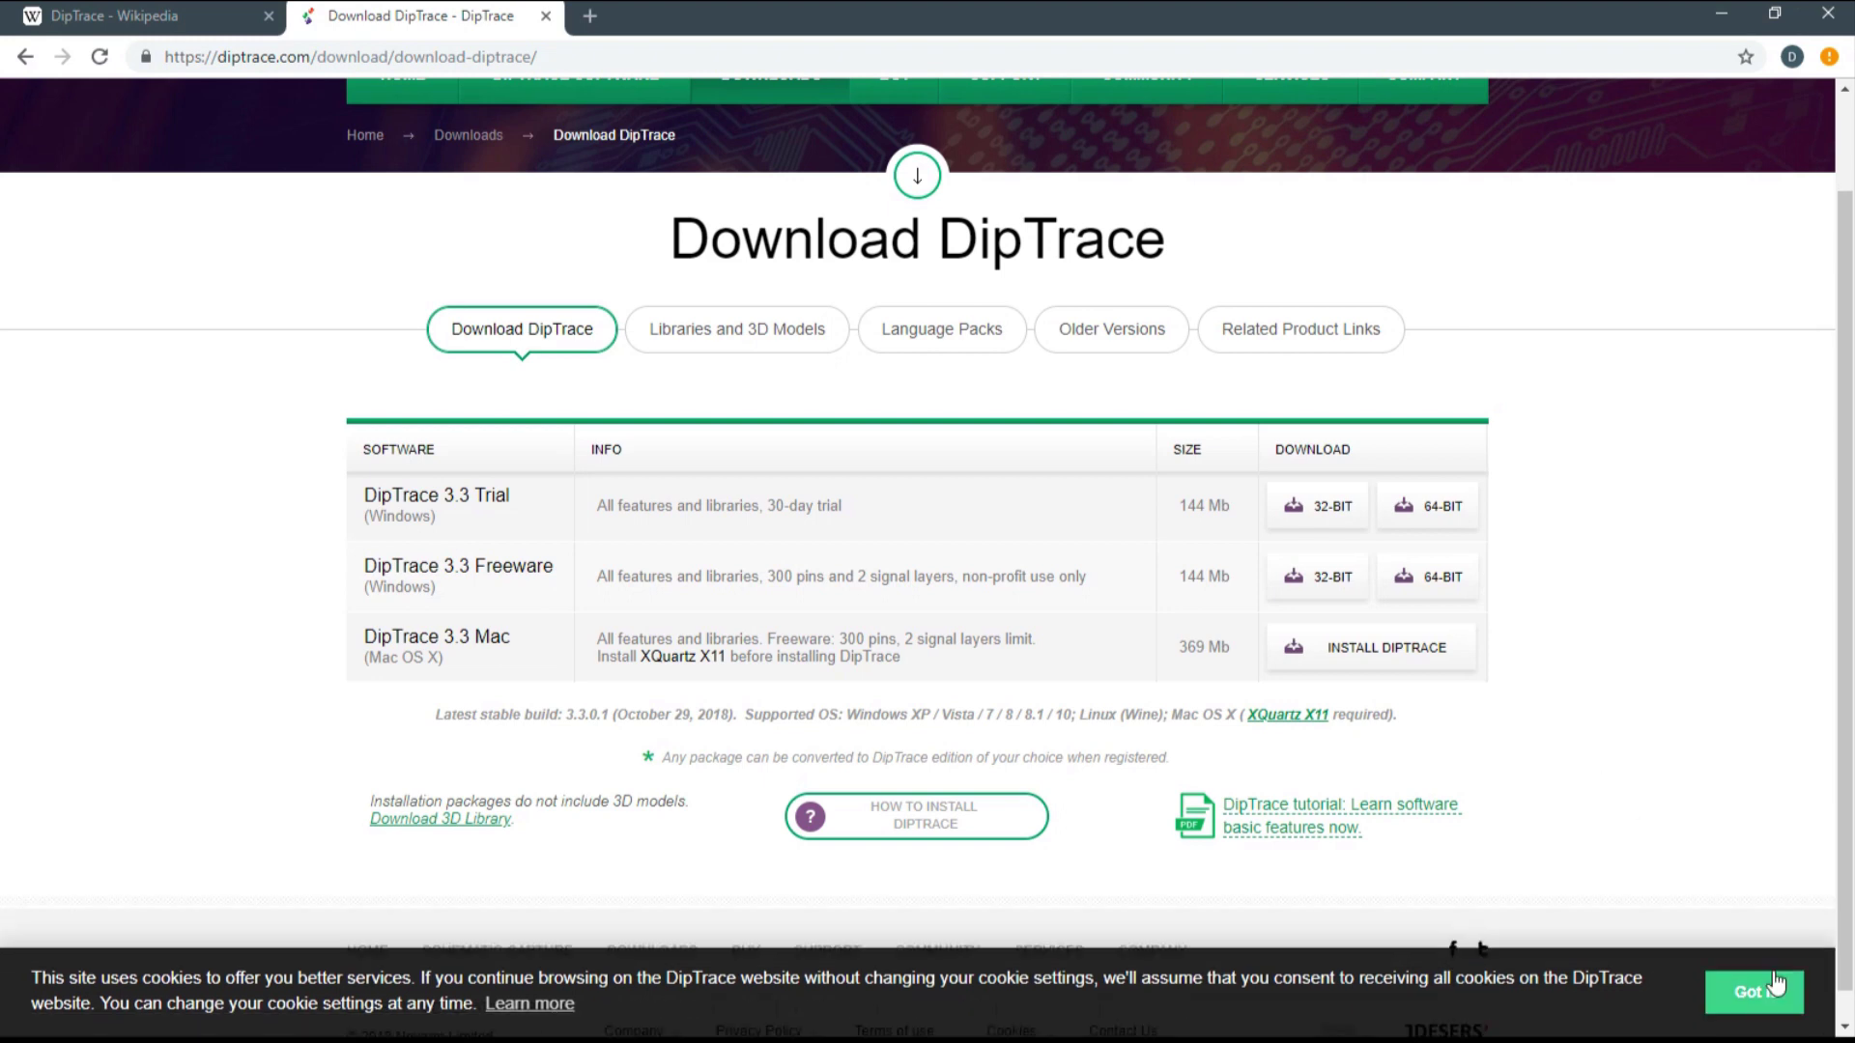
{"action": "left_click", "coordinate": [1775, 987]}
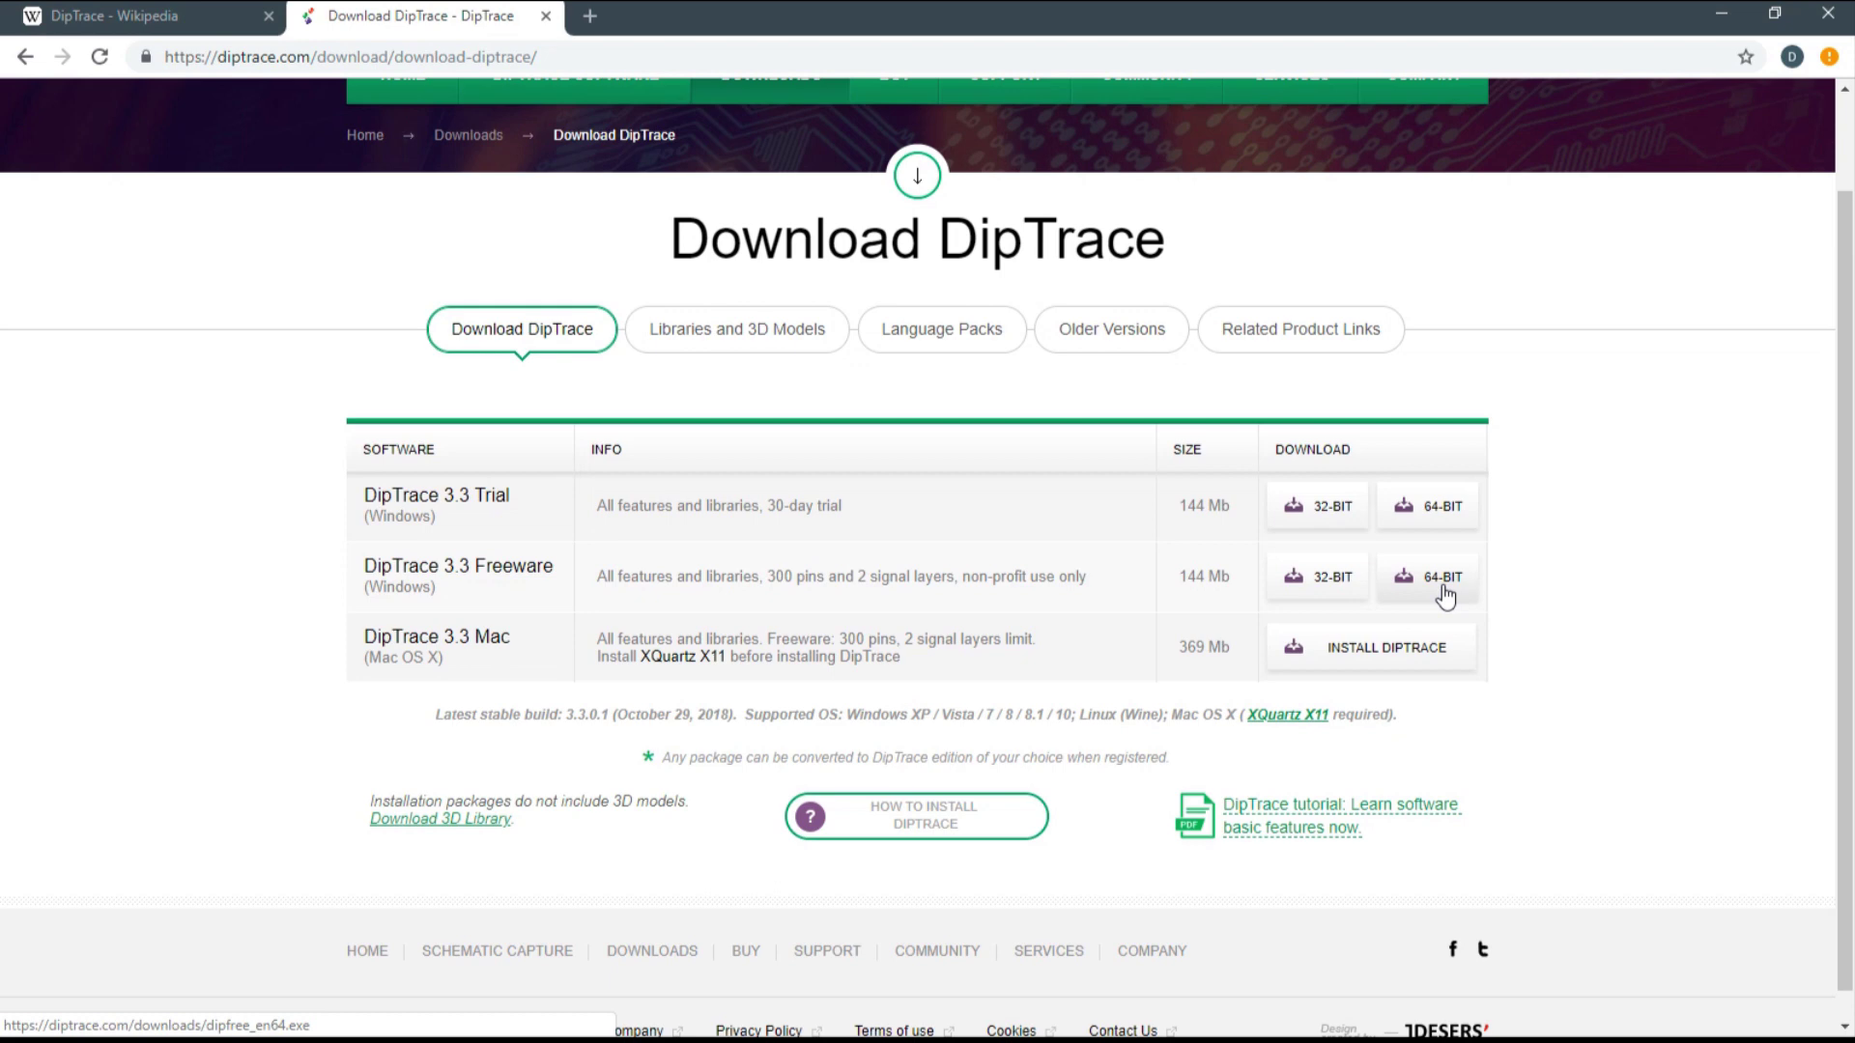
- Run msinfo32, check the System Type entry in System Information, and close the window
{"action": "key", "text": "super+r"}
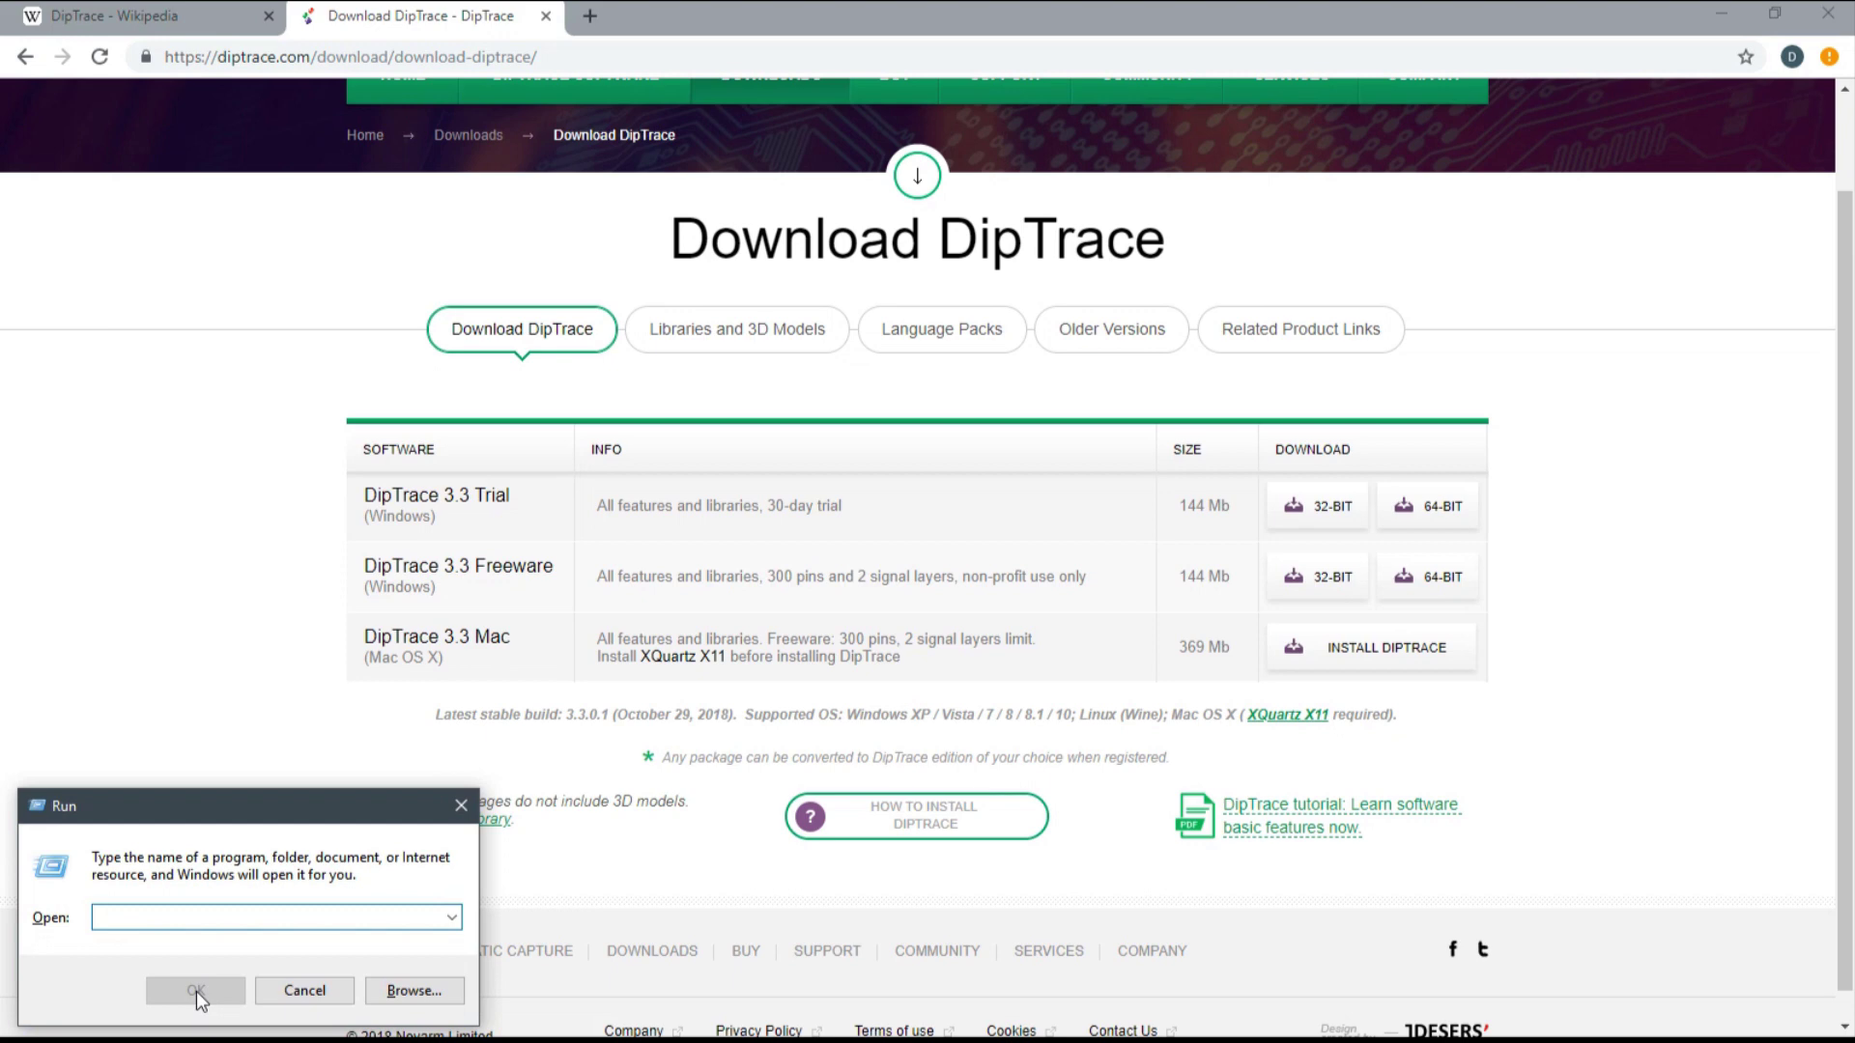
{"action": "type", "text": "msinfo32"}
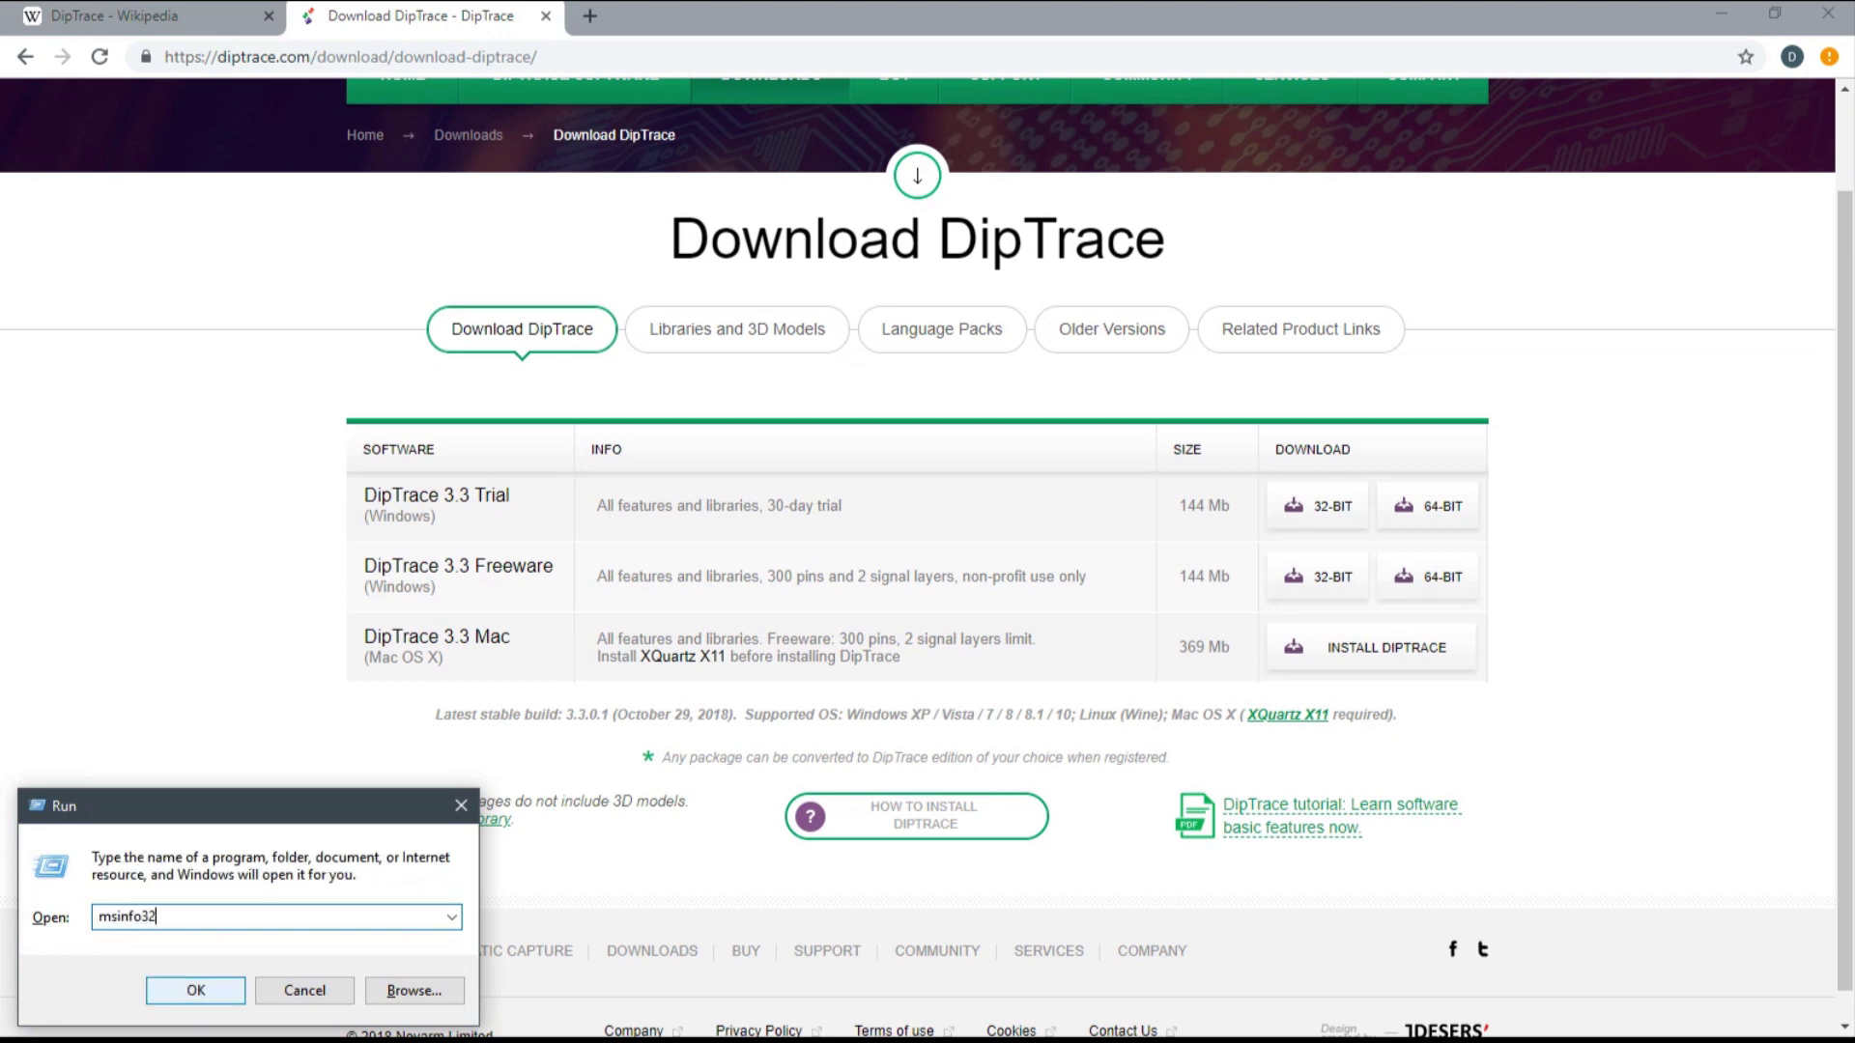
{"action": "key", "text": "Return"}
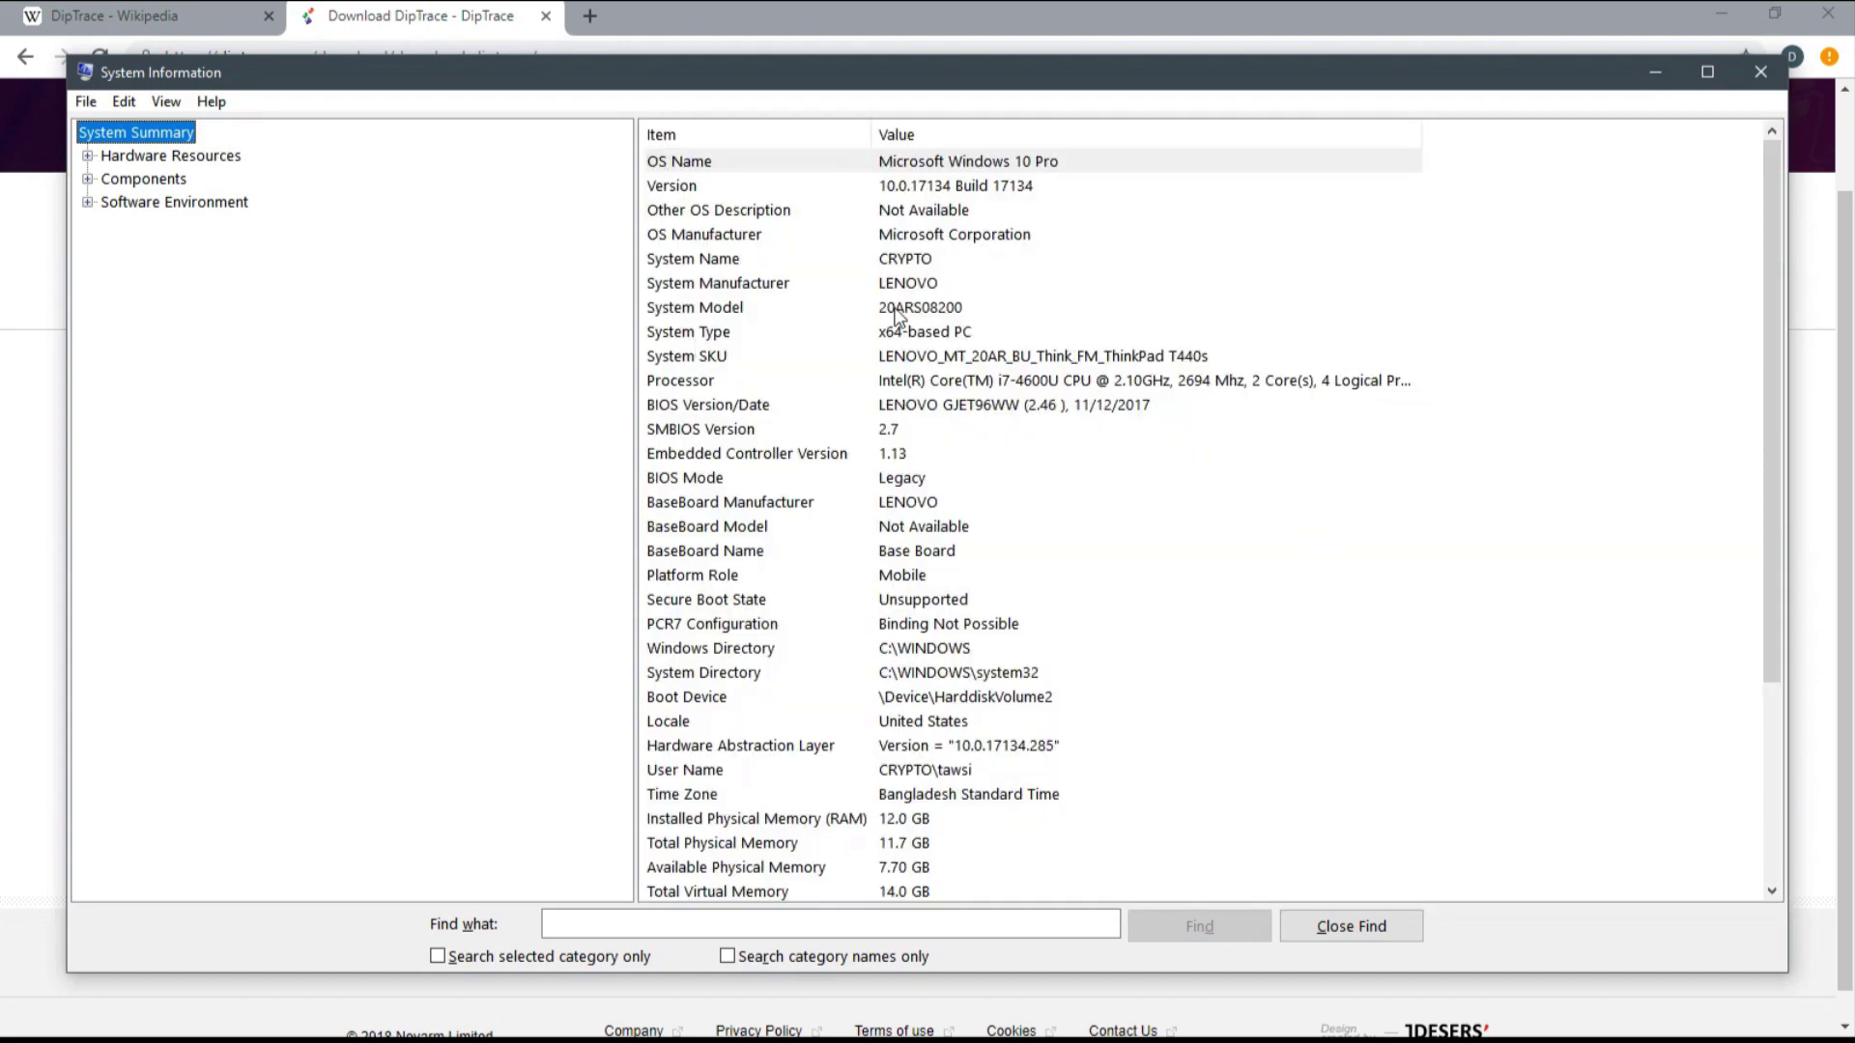
{"action": "left_click", "coordinate": [891, 343]}
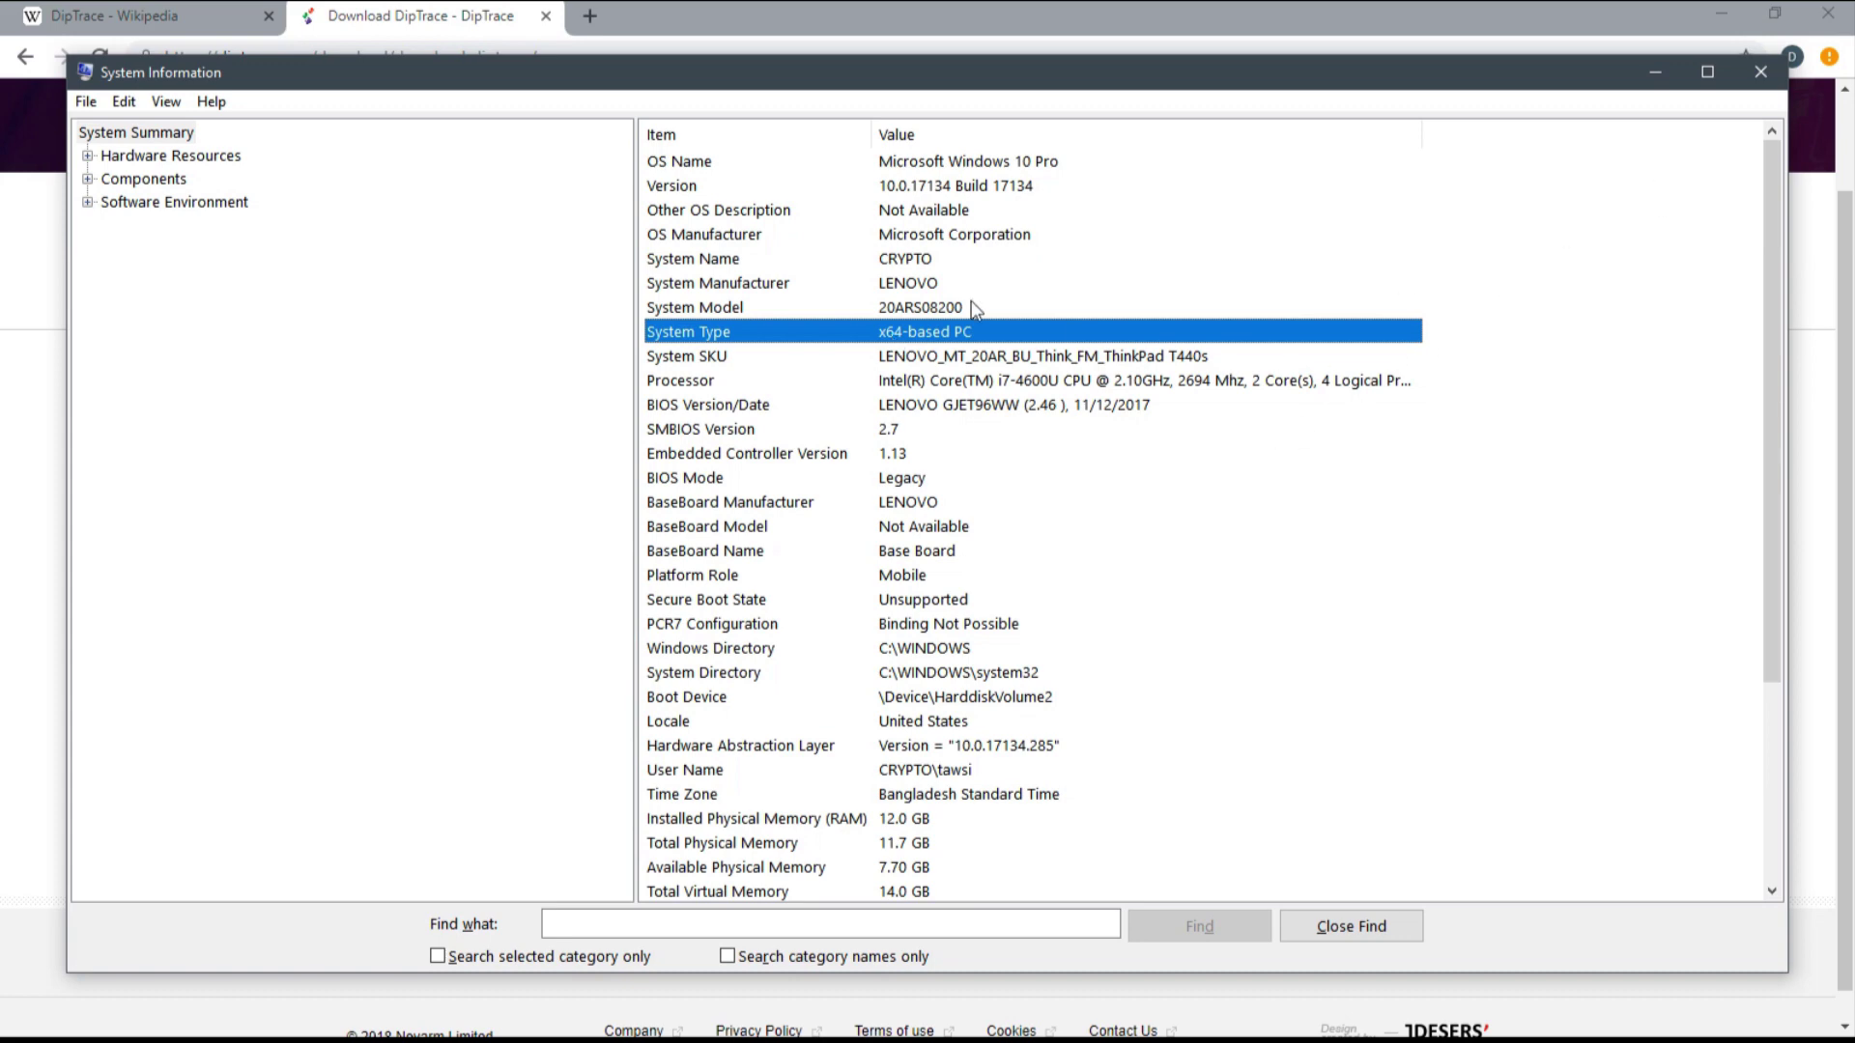
{"action": "left_click", "coordinate": [1765, 63]}
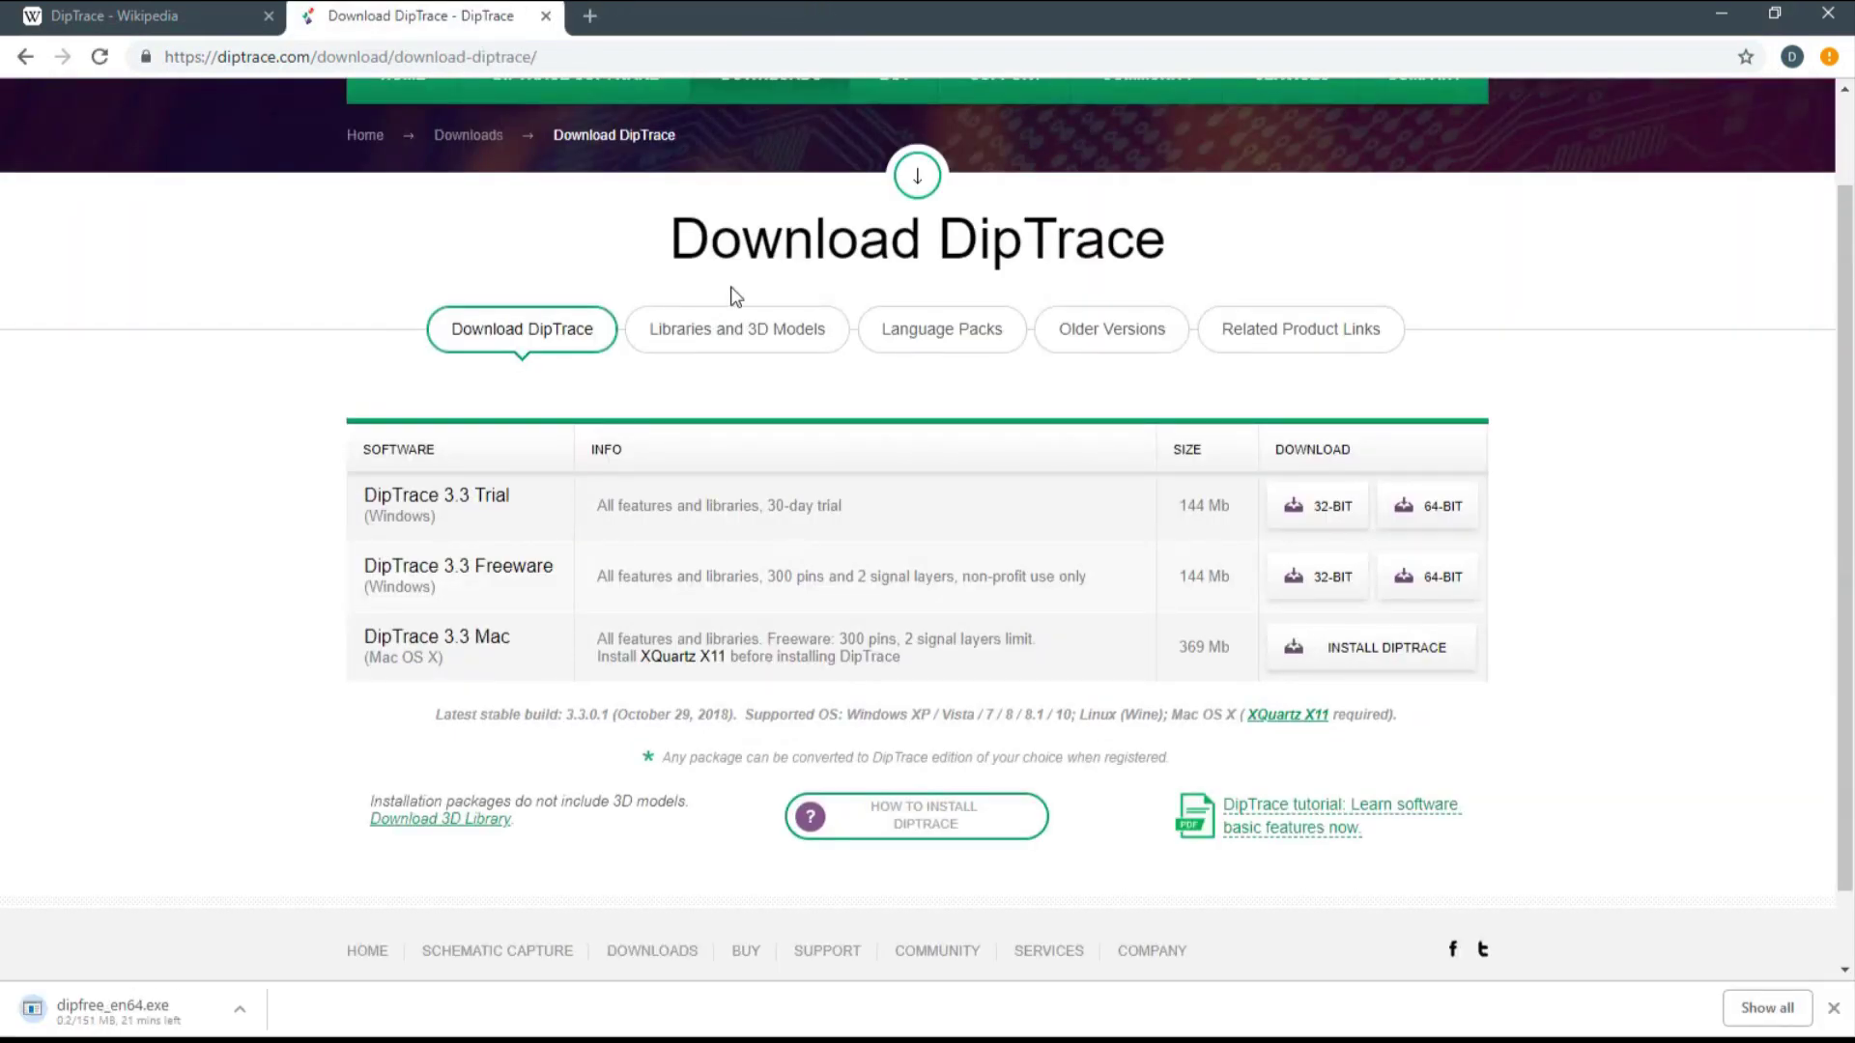
- Pause the running dipfree_en64.exe download and cancel it
{"action": "left_click", "coordinate": [251, 1010]}
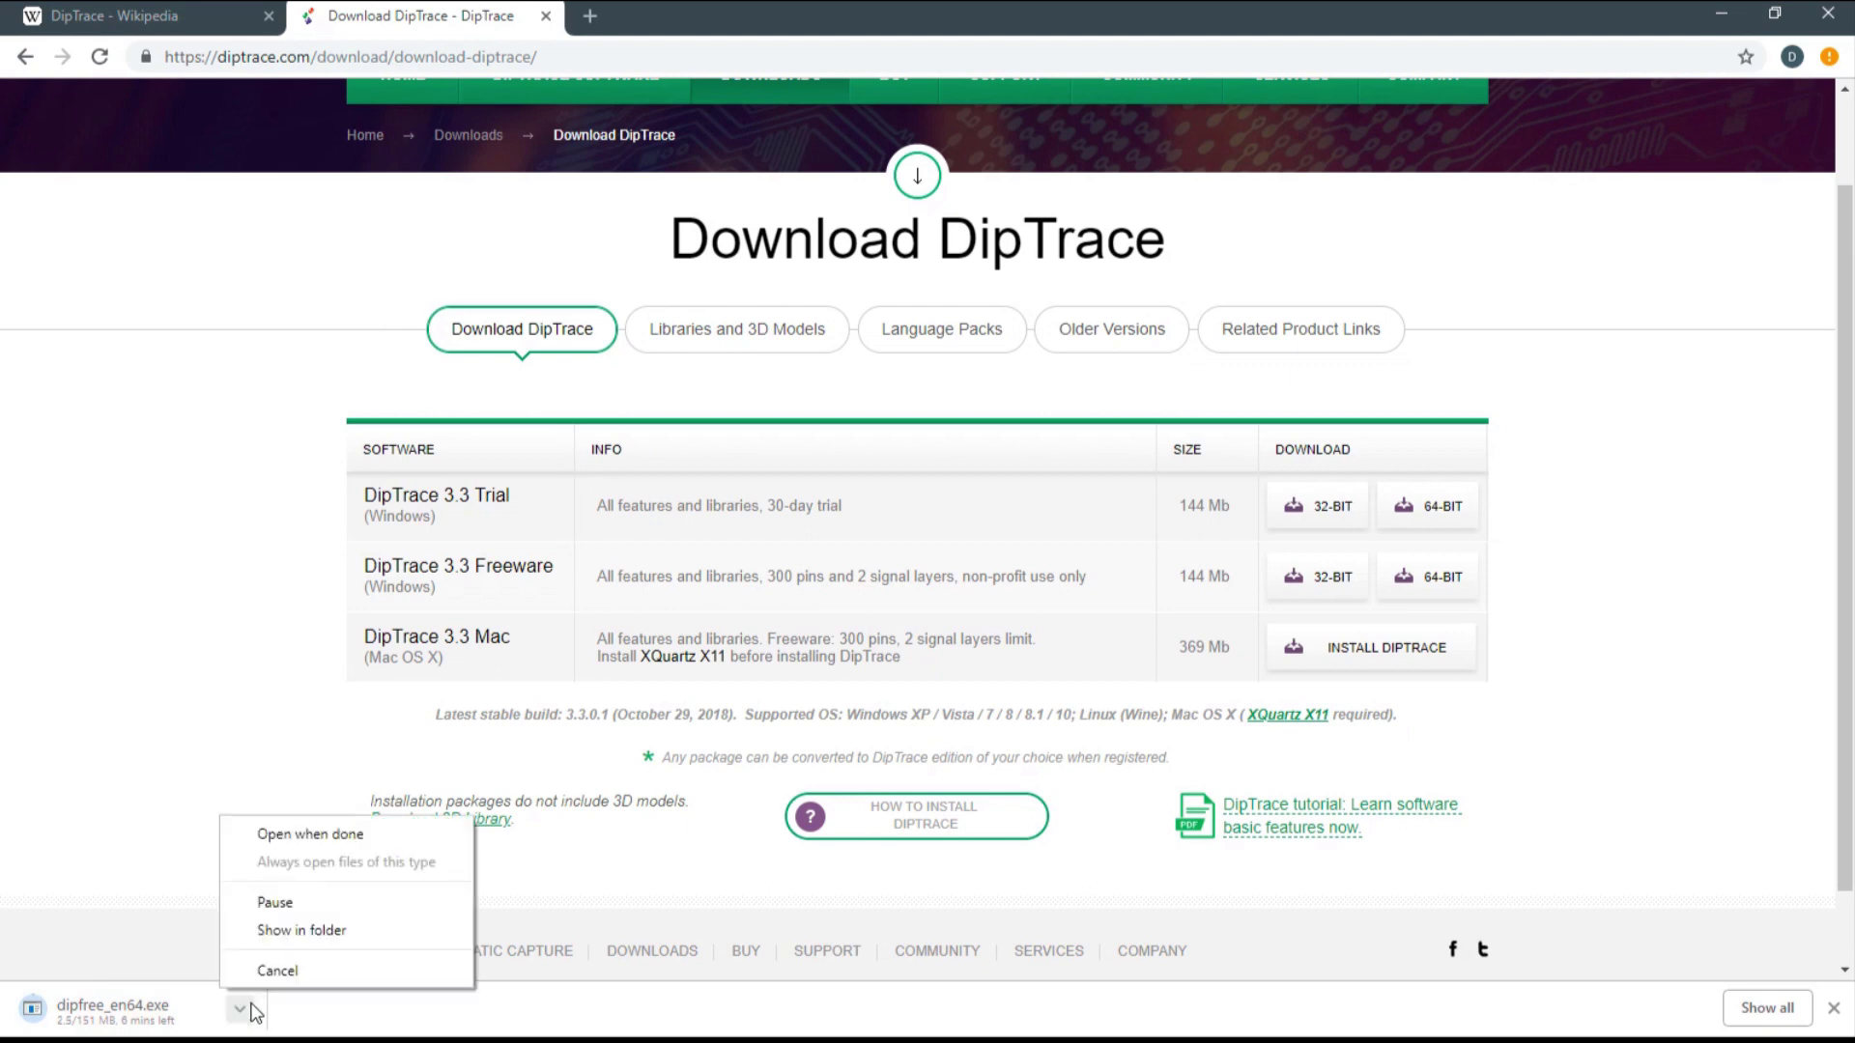
{"action": "left_click", "coordinate": [296, 902]}
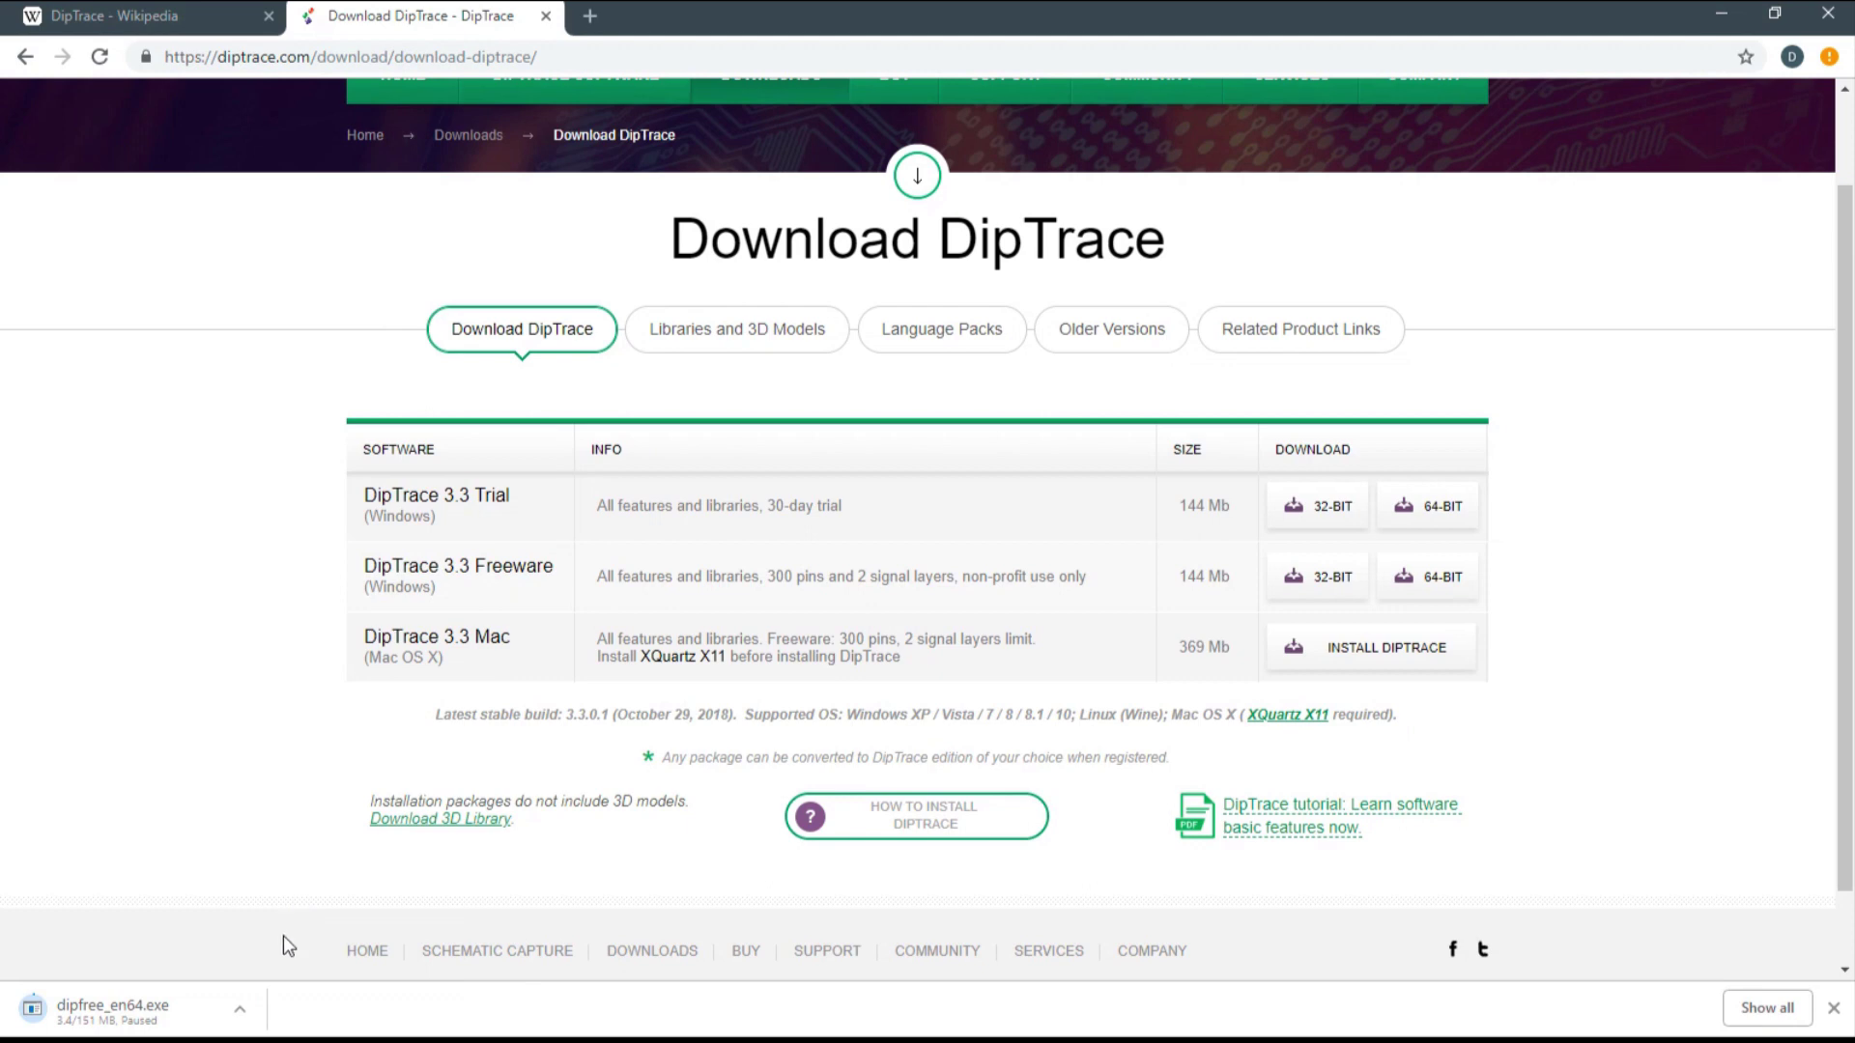
{"action": "left_click", "coordinate": [242, 1010]}
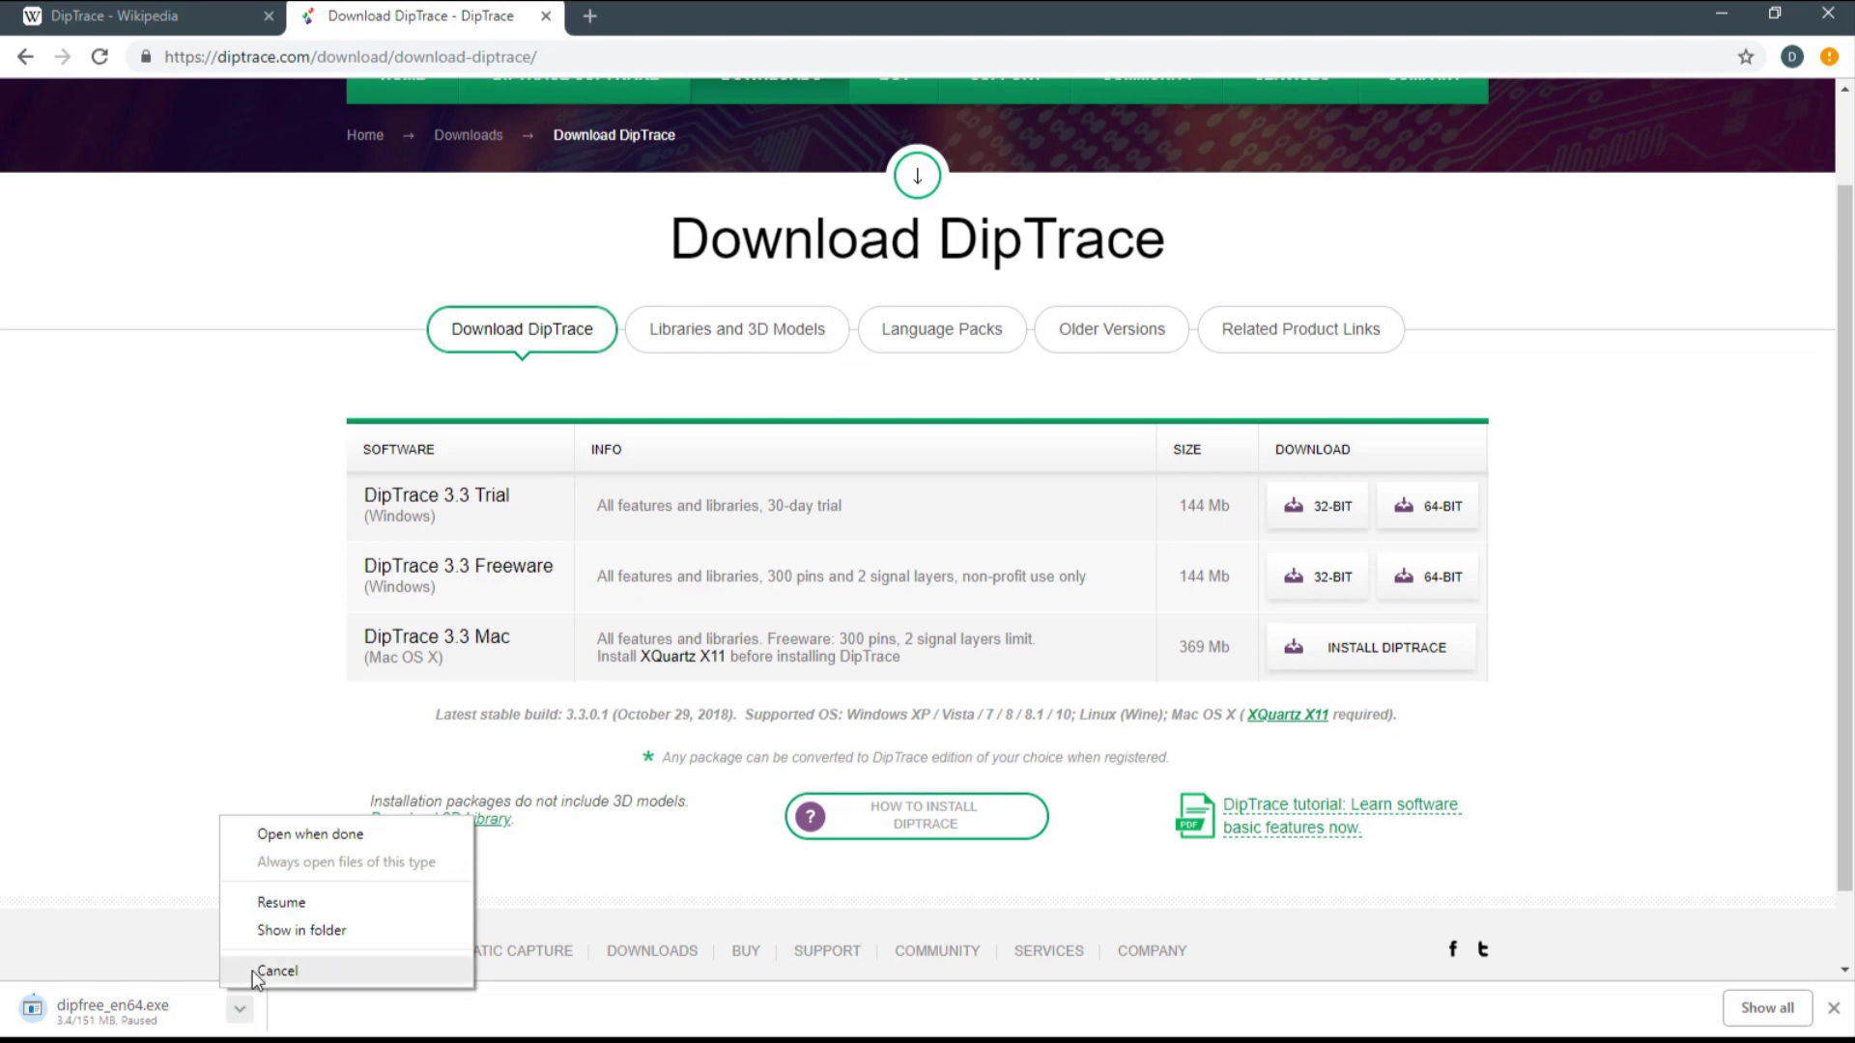
{"action": "left_click", "coordinate": [258, 974]}
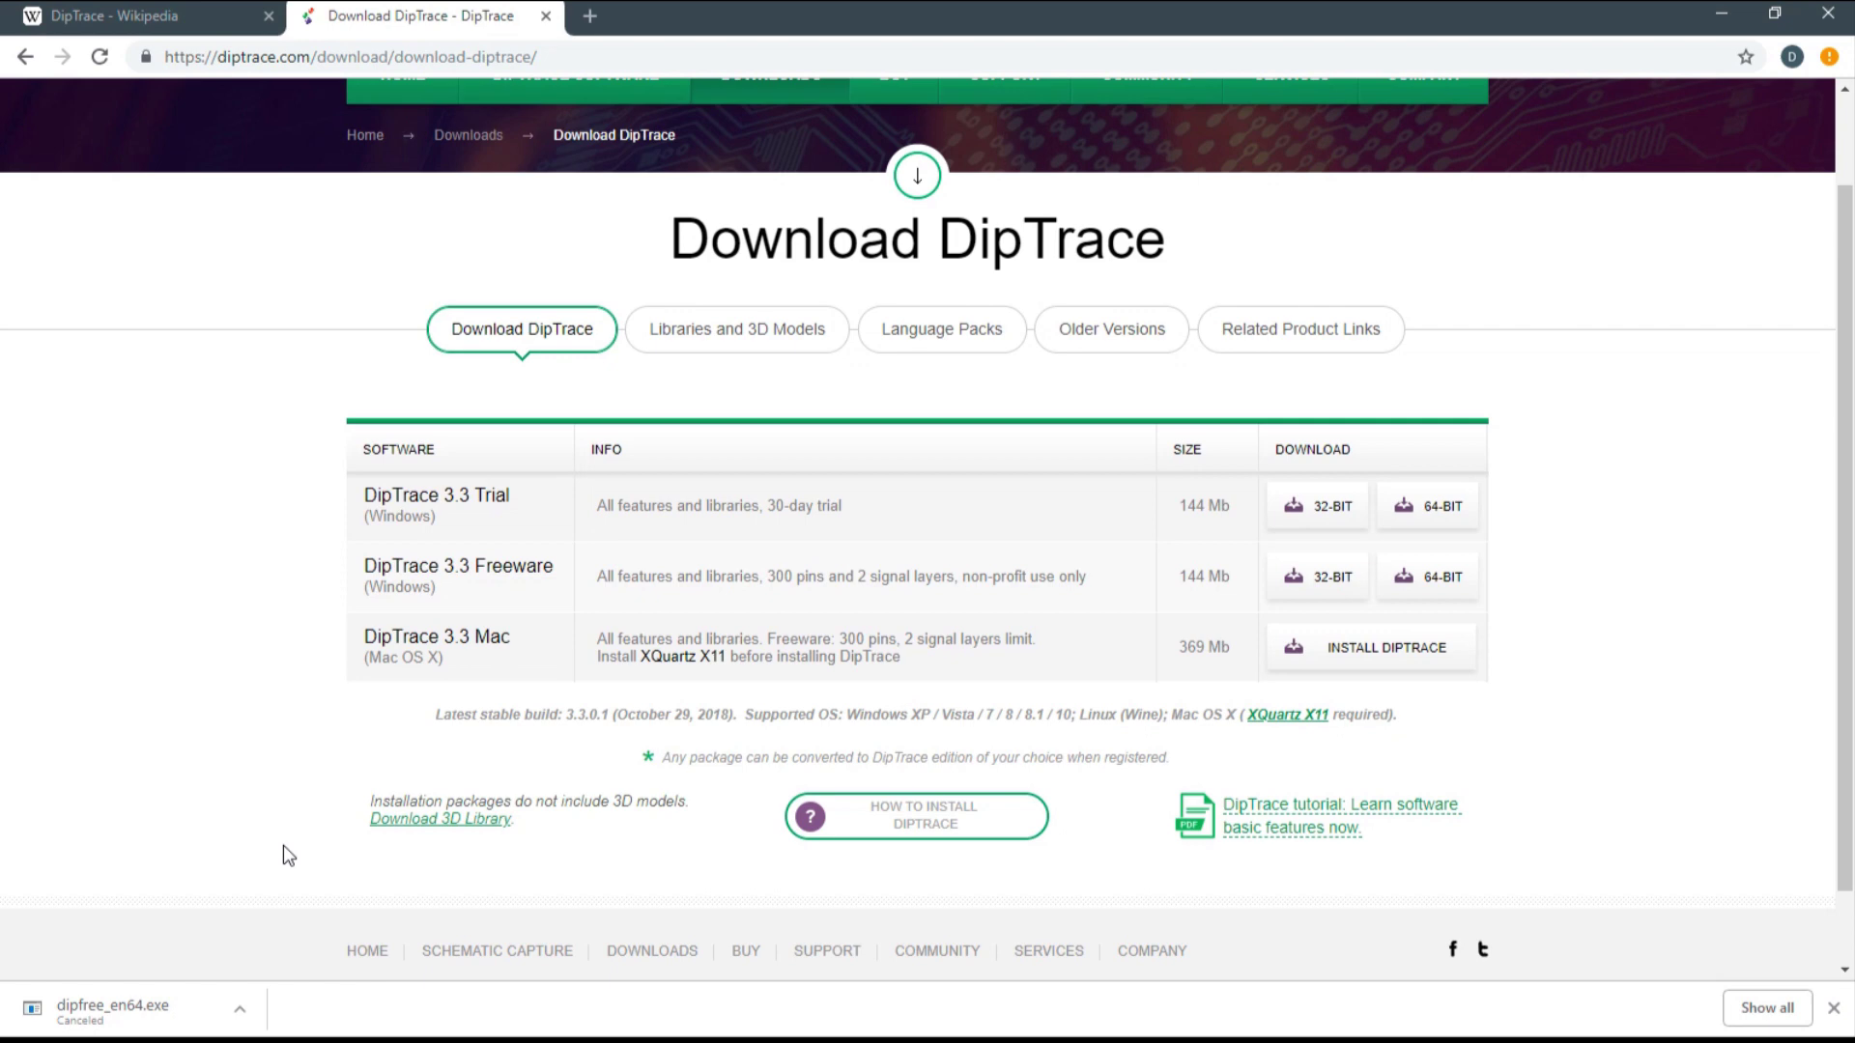
- Open DipTrace Launcher from the DipTrace folder in the list of installed programs
{"action": "key", "text": "super"}
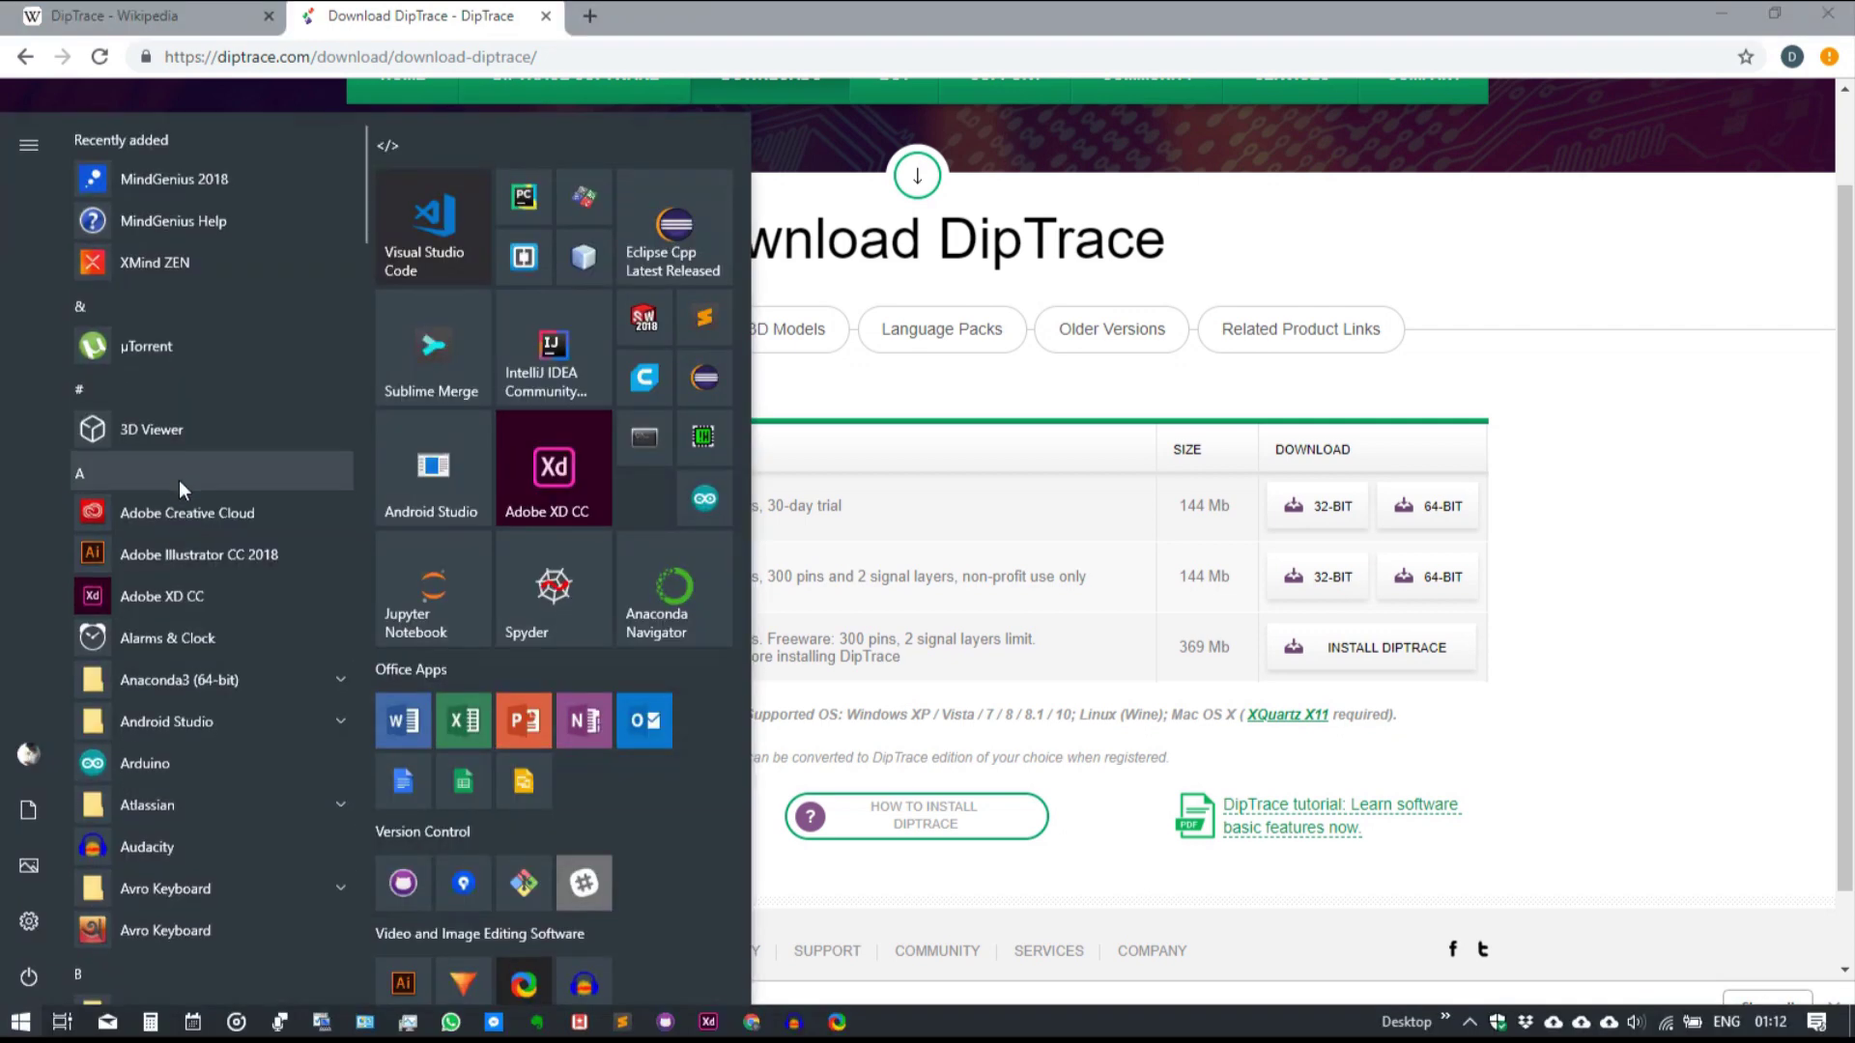
{"action": "scroll", "coordinate": [178, 479], "scroll_direction": "down", "scroll_amount": 10}
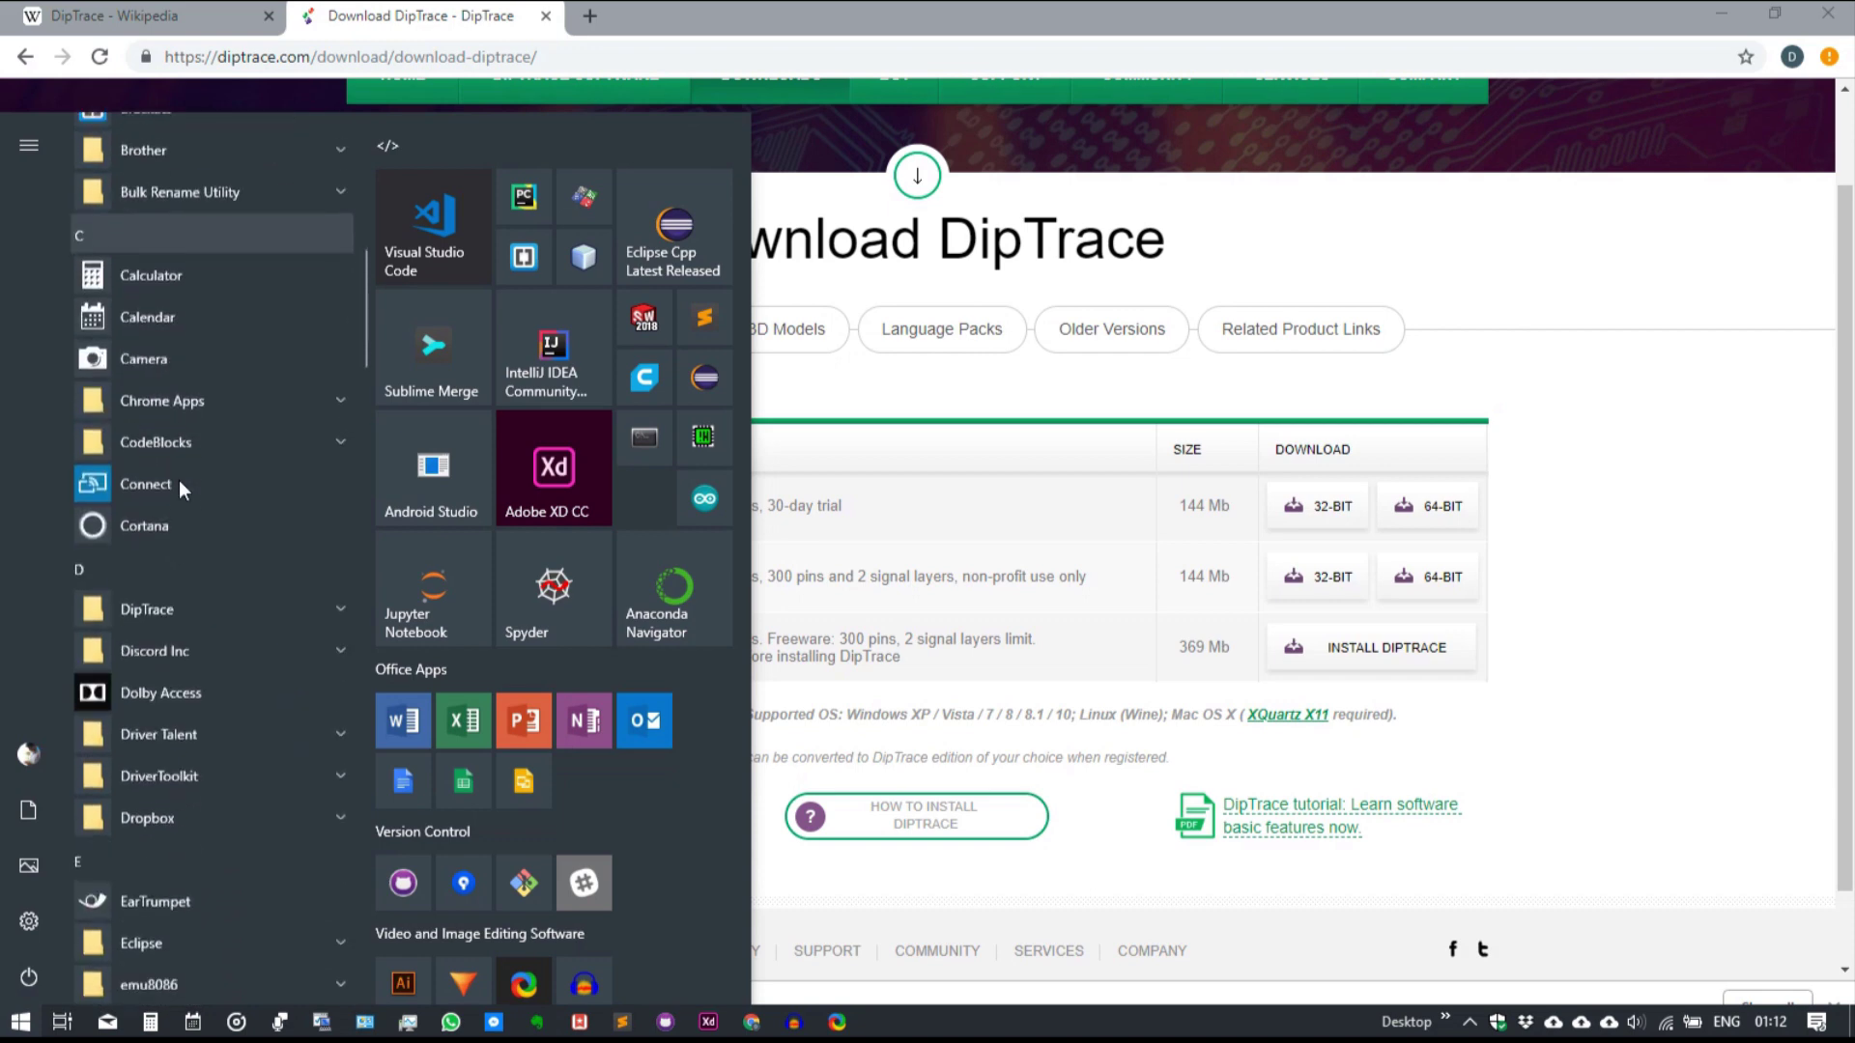
{"action": "scroll", "coordinate": [177, 479], "scroll_direction": "down", "scroll_amount": 3}
{"action": "left_click", "coordinate": [205, 363]}
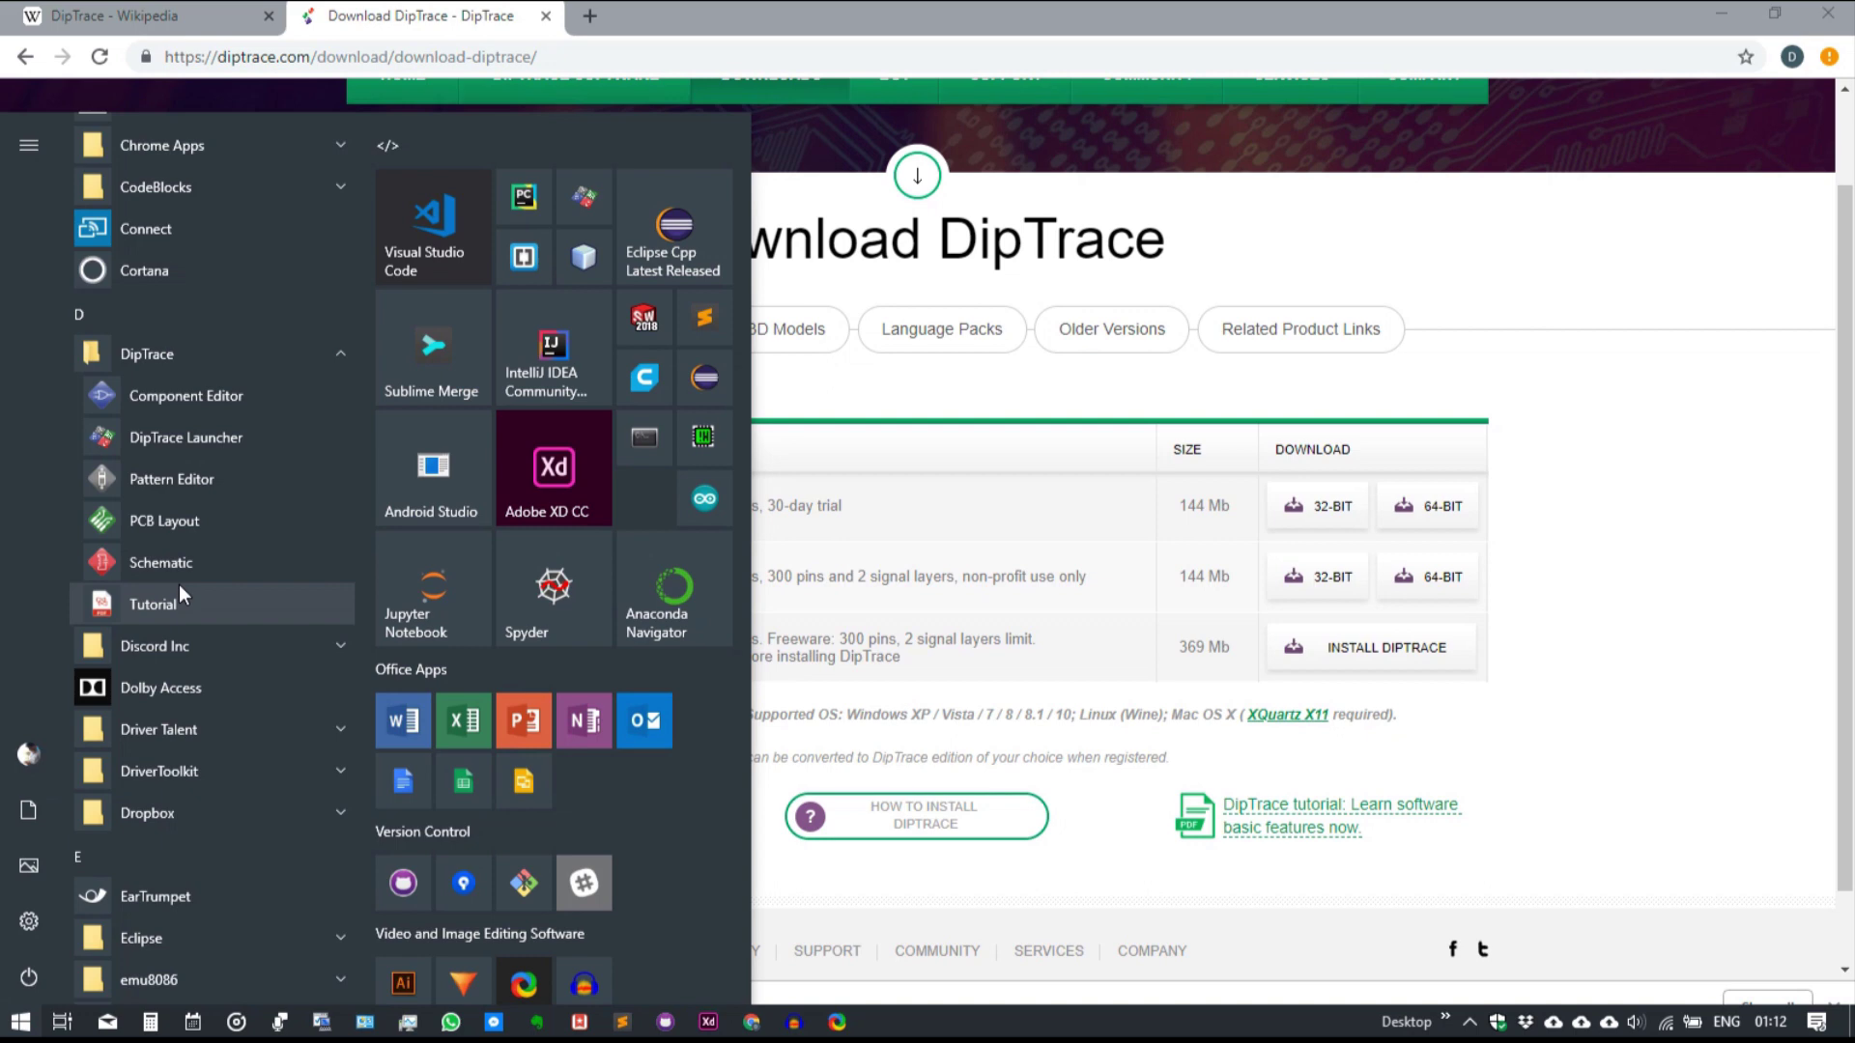
{"action": "left_click", "coordinate": [196, 450]}
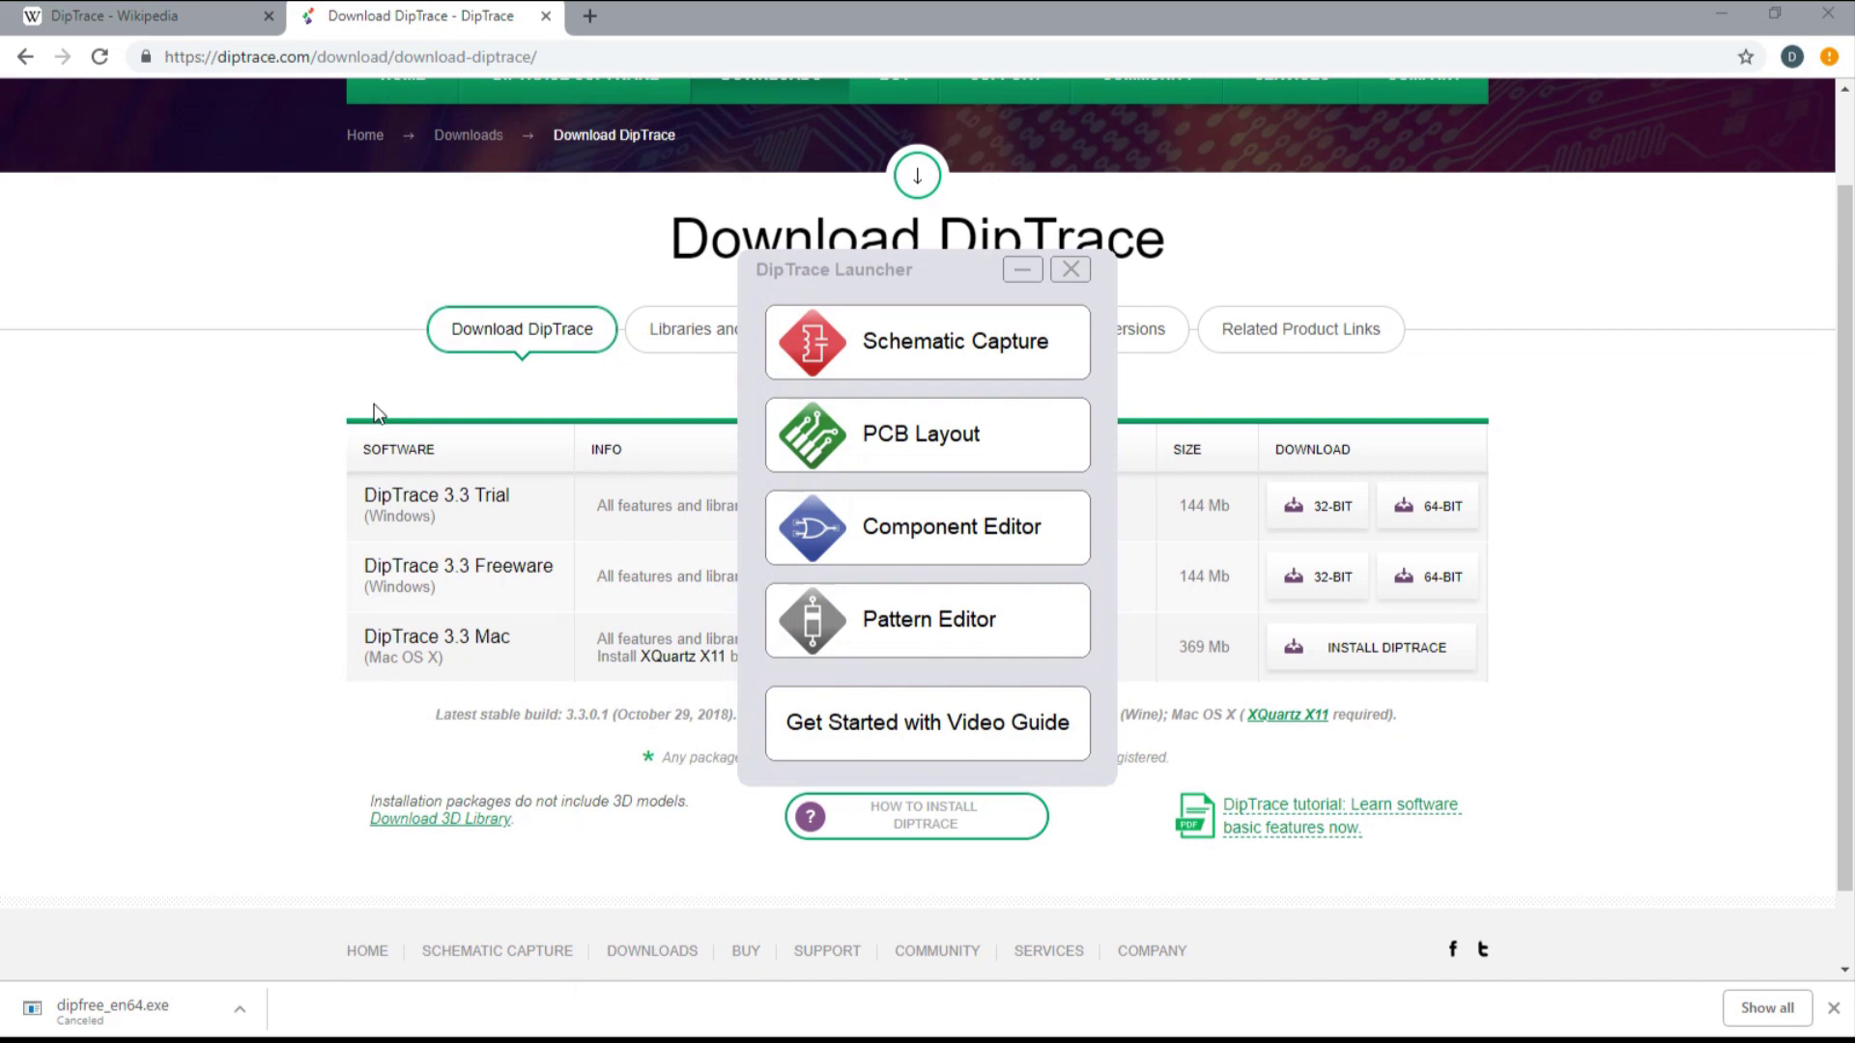
- Clear the desktop by minimizing the browser and Audacity, and move the DipTrace Launcher over beside the desktop icons
{"action": "left_click", "coordinate": [1840, 1019]}
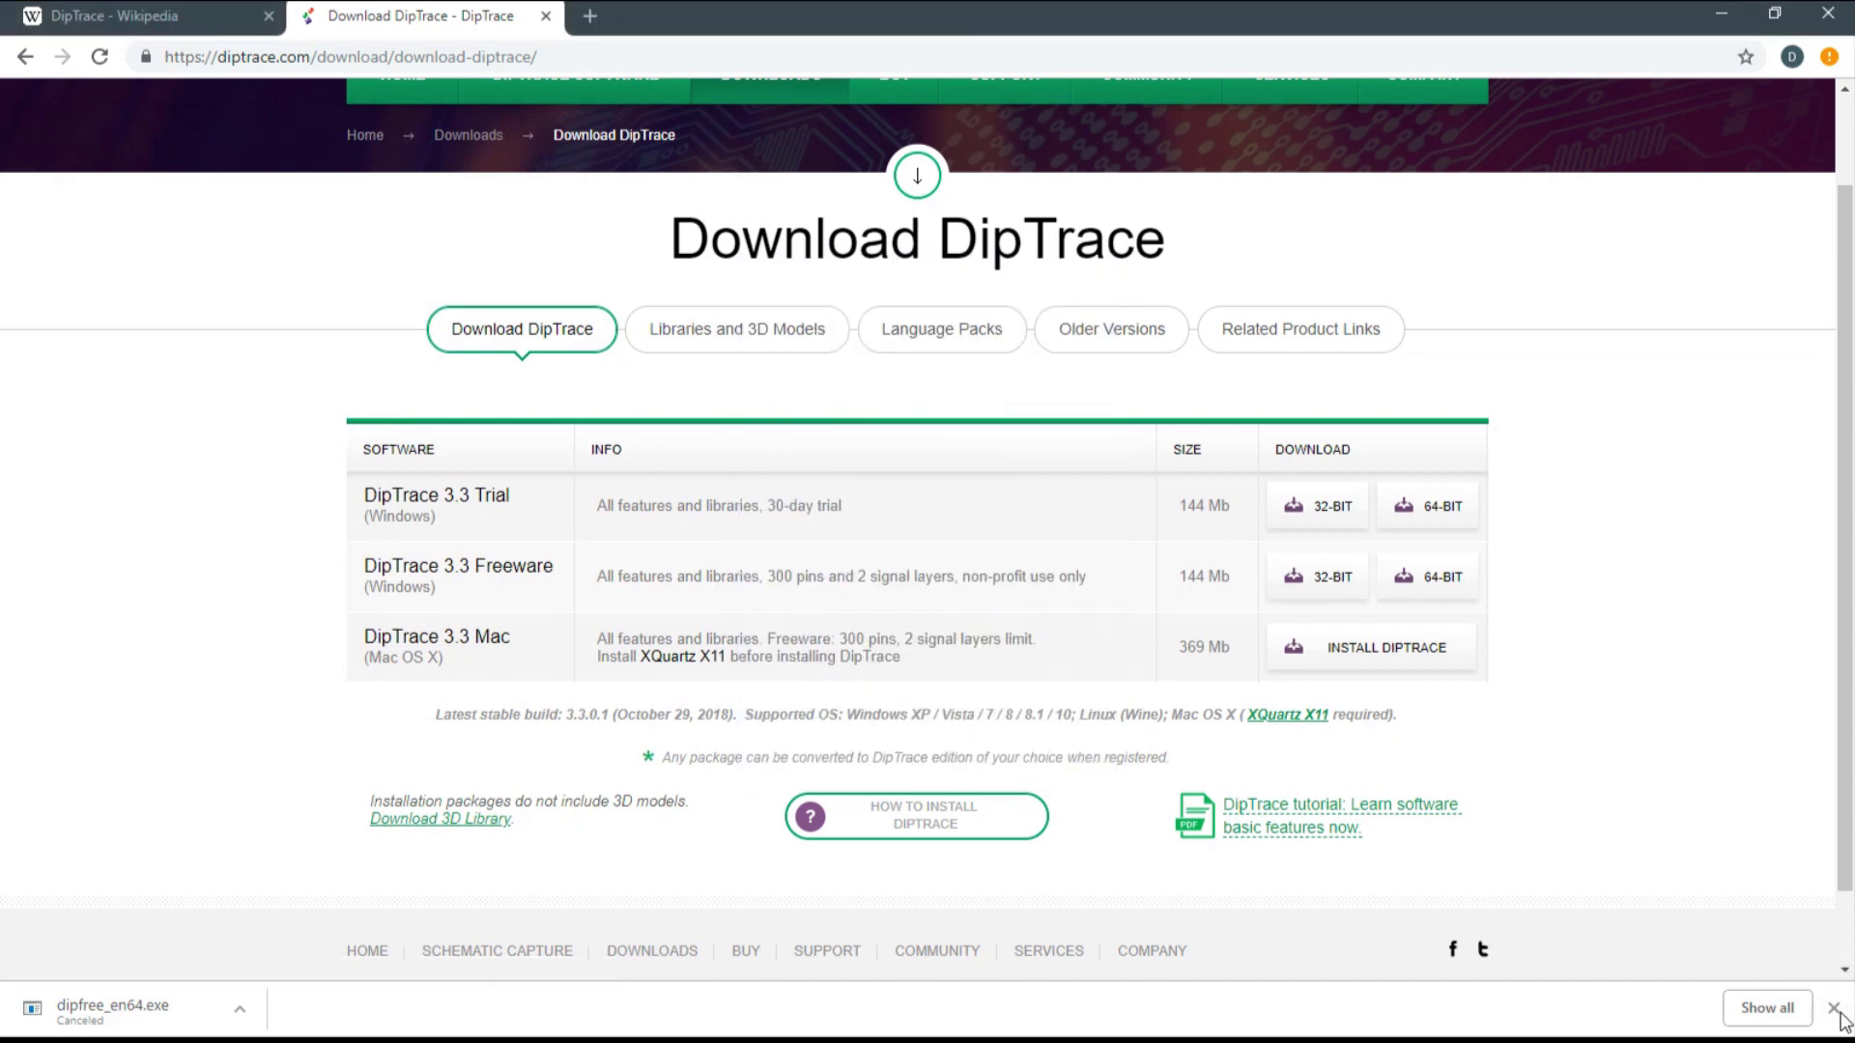
{"action": "left_click", "coordinate": [1833, 1009]}
{"action": "left_click", "coordinate": [1719, 4]}
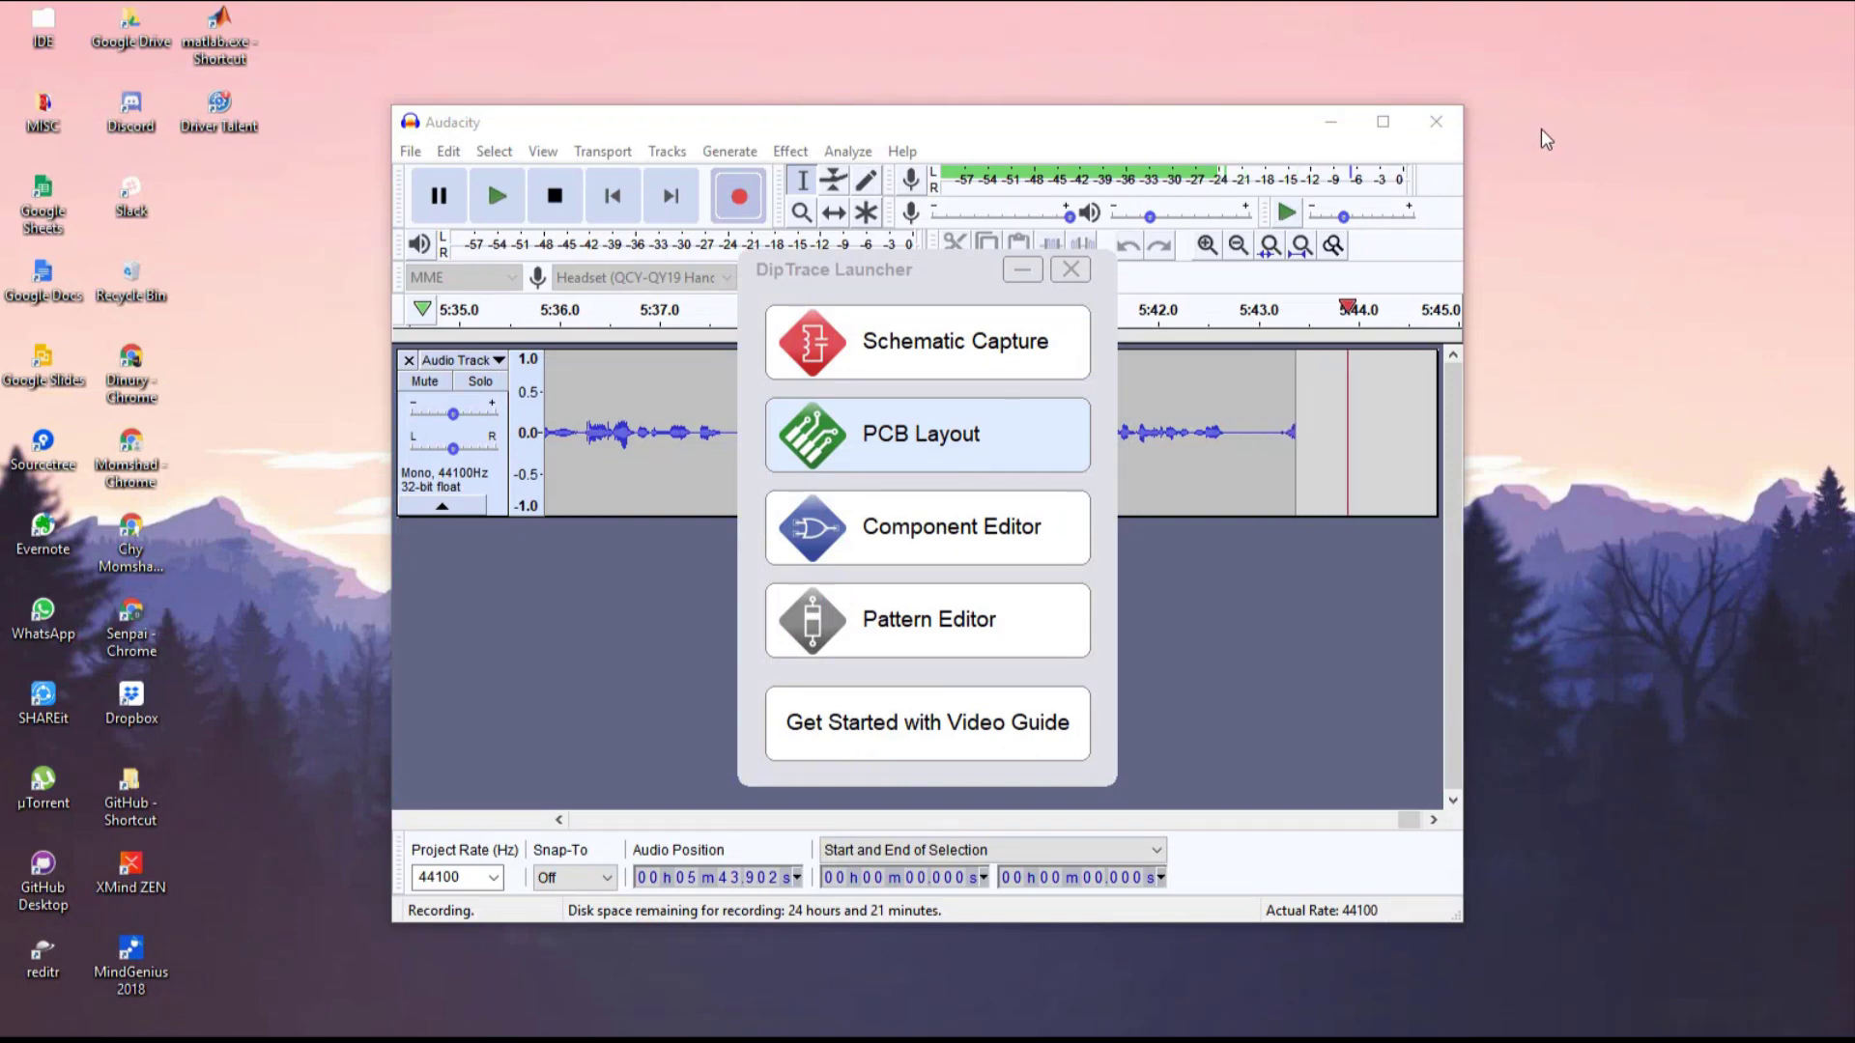
{"action": "left_click", "coordinate": [1331, 118]}
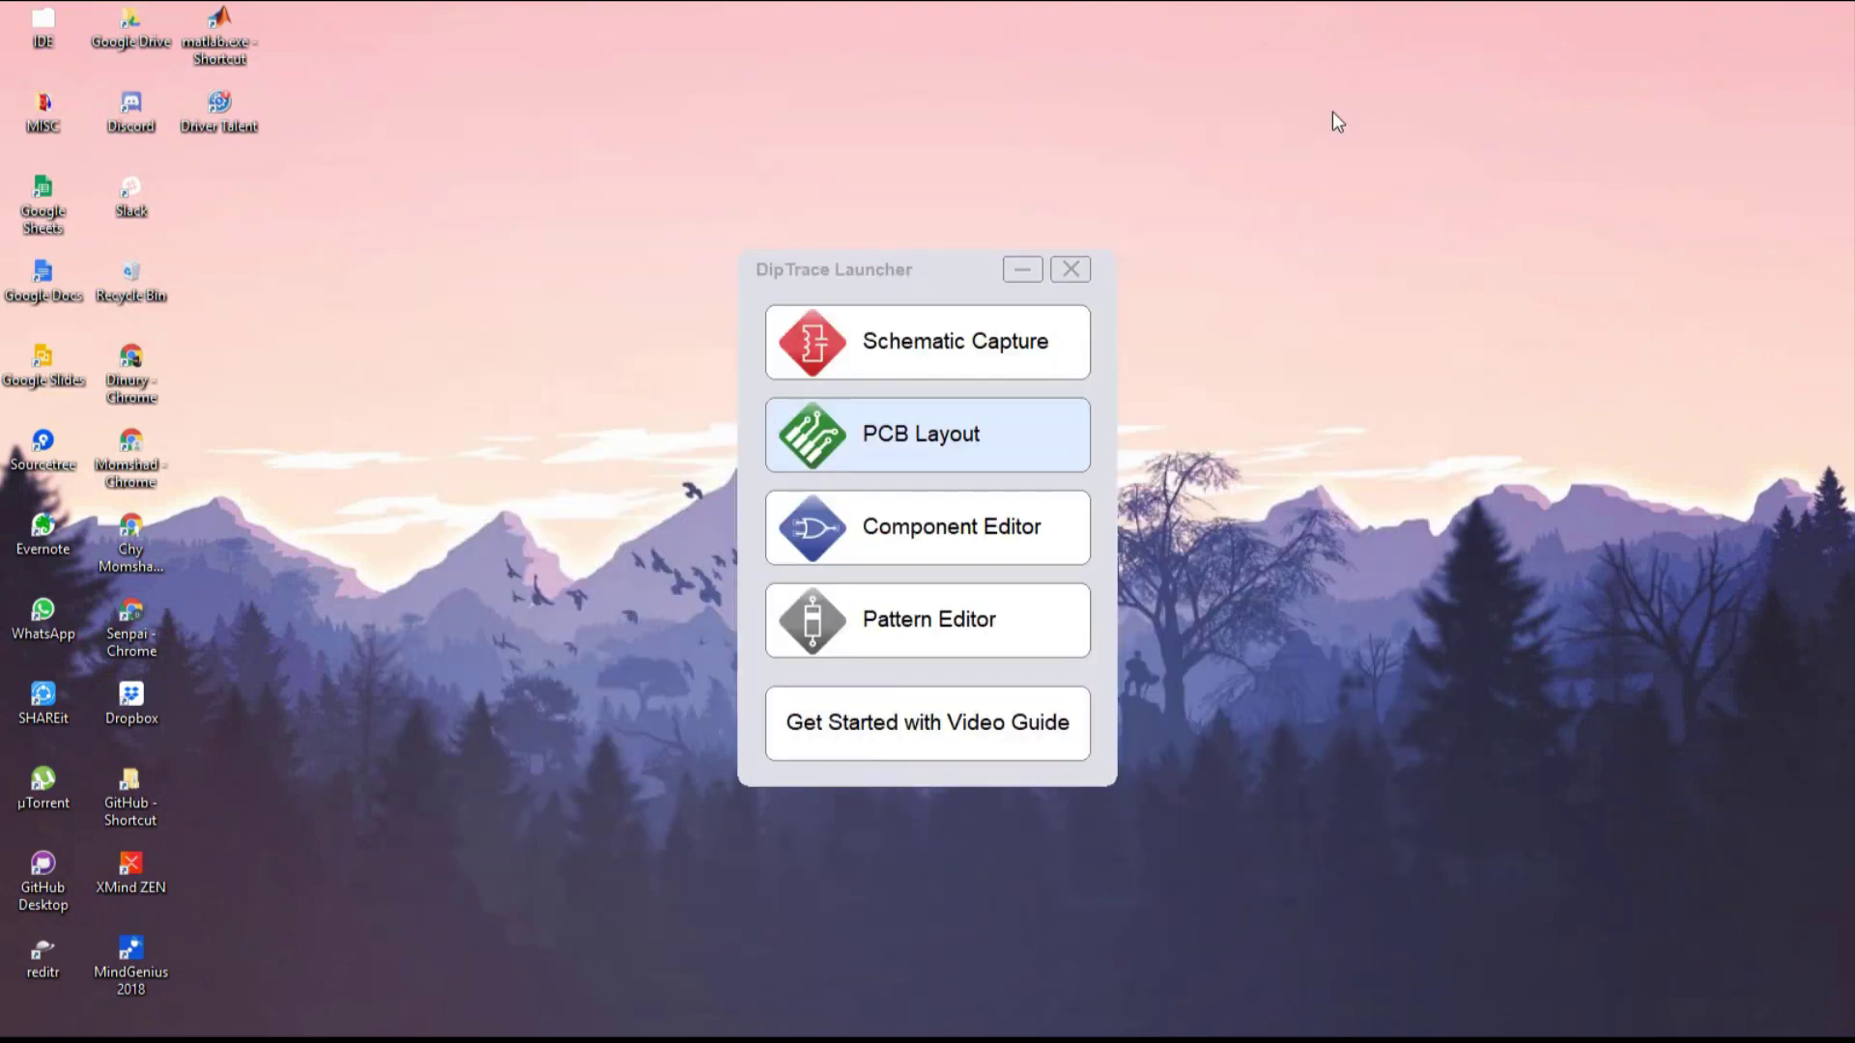
{"action": "left_click_drag", "start_coordinate": [873, 279], "coordinate": [804, 215]}
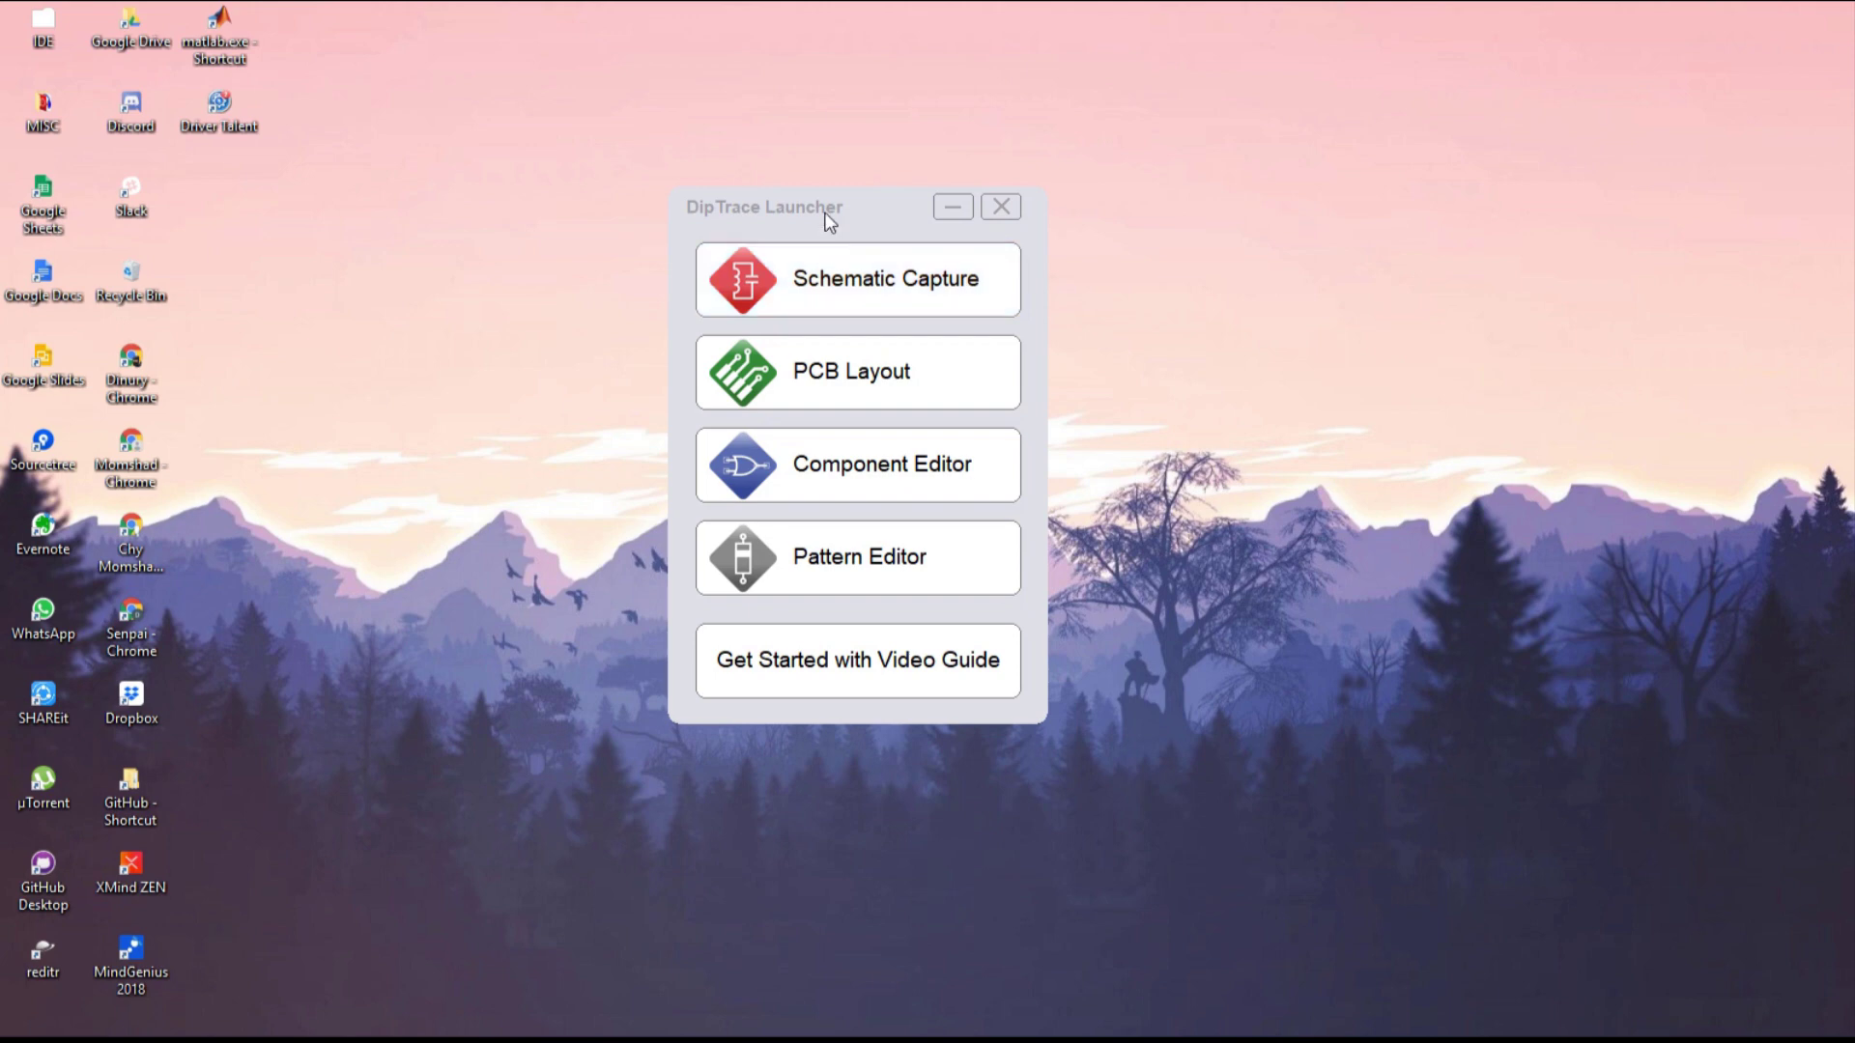
{"action": "left_click_drag", "start_coordinate": [831, 213], "coordinate": [261, 269]}
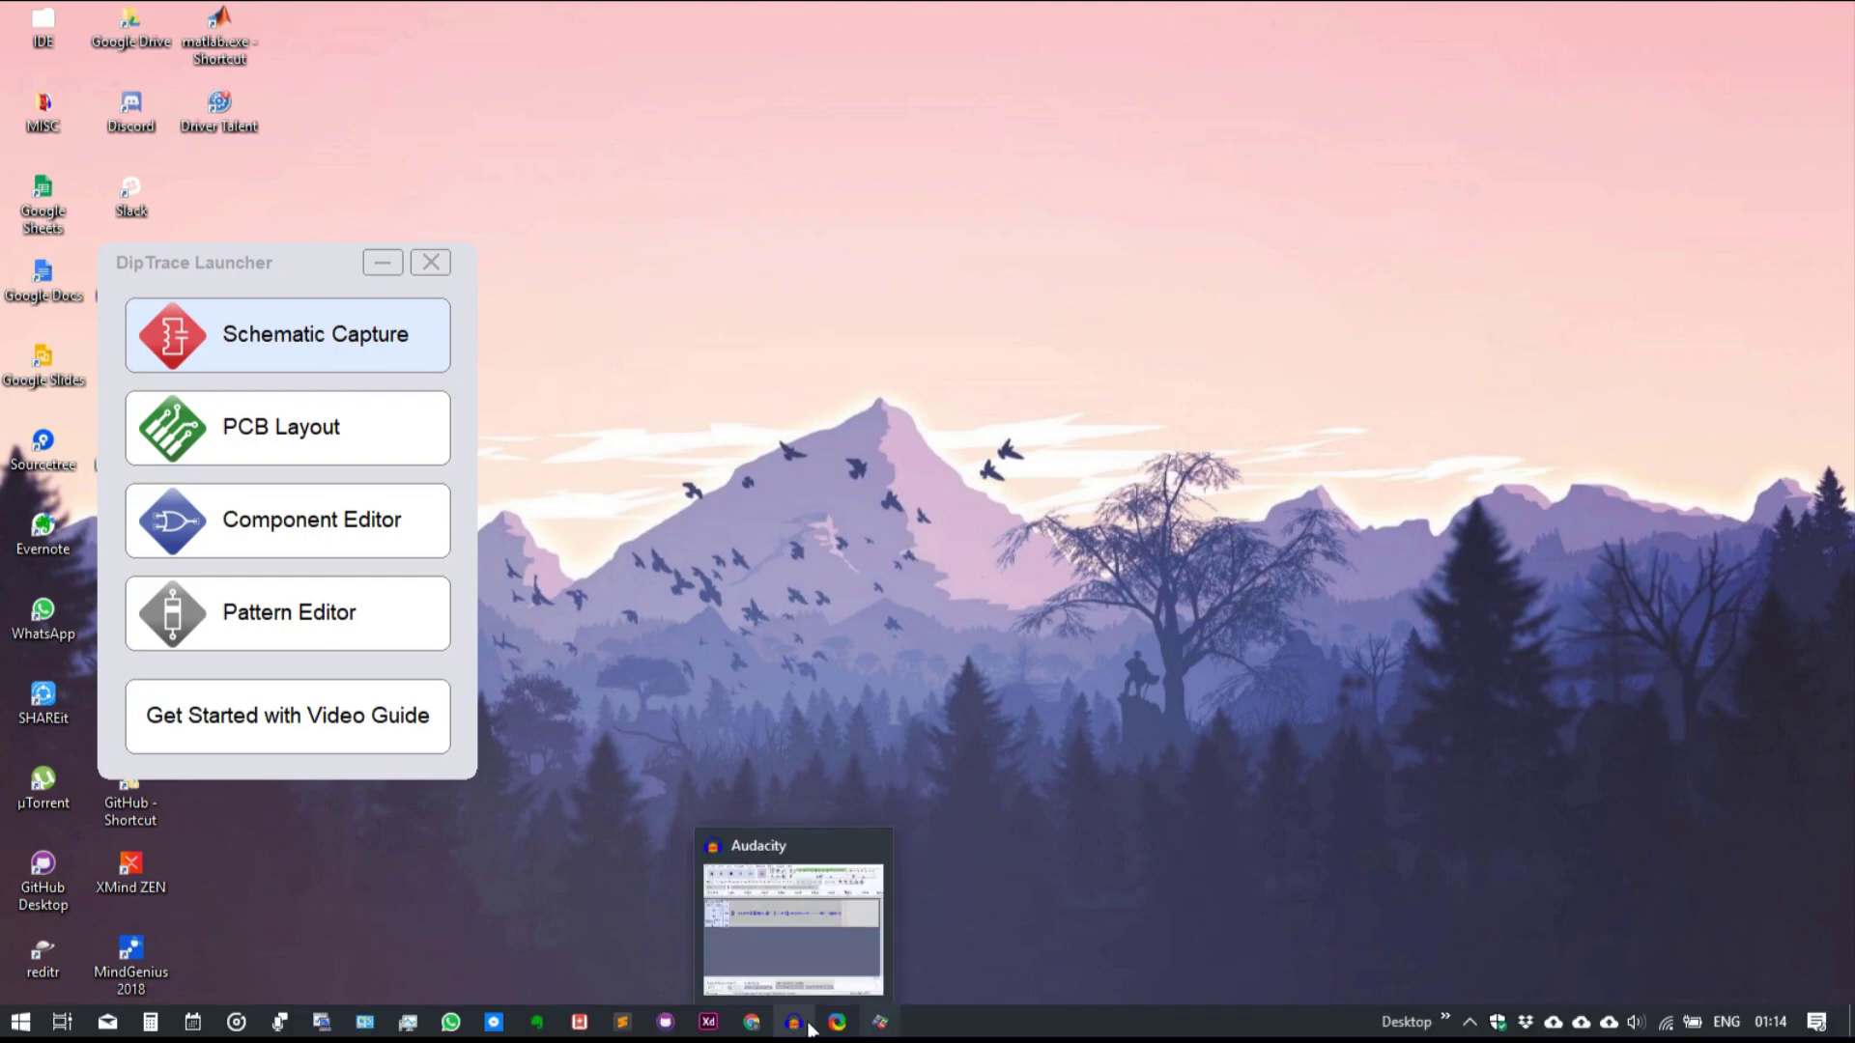
- Search Google Images for "breadboard" in a new browser tab, view the "How to Use a Breadboard! Kit" picture, and minimize the browser
{"action": "left_click", "coordinate": [763, 1026]}
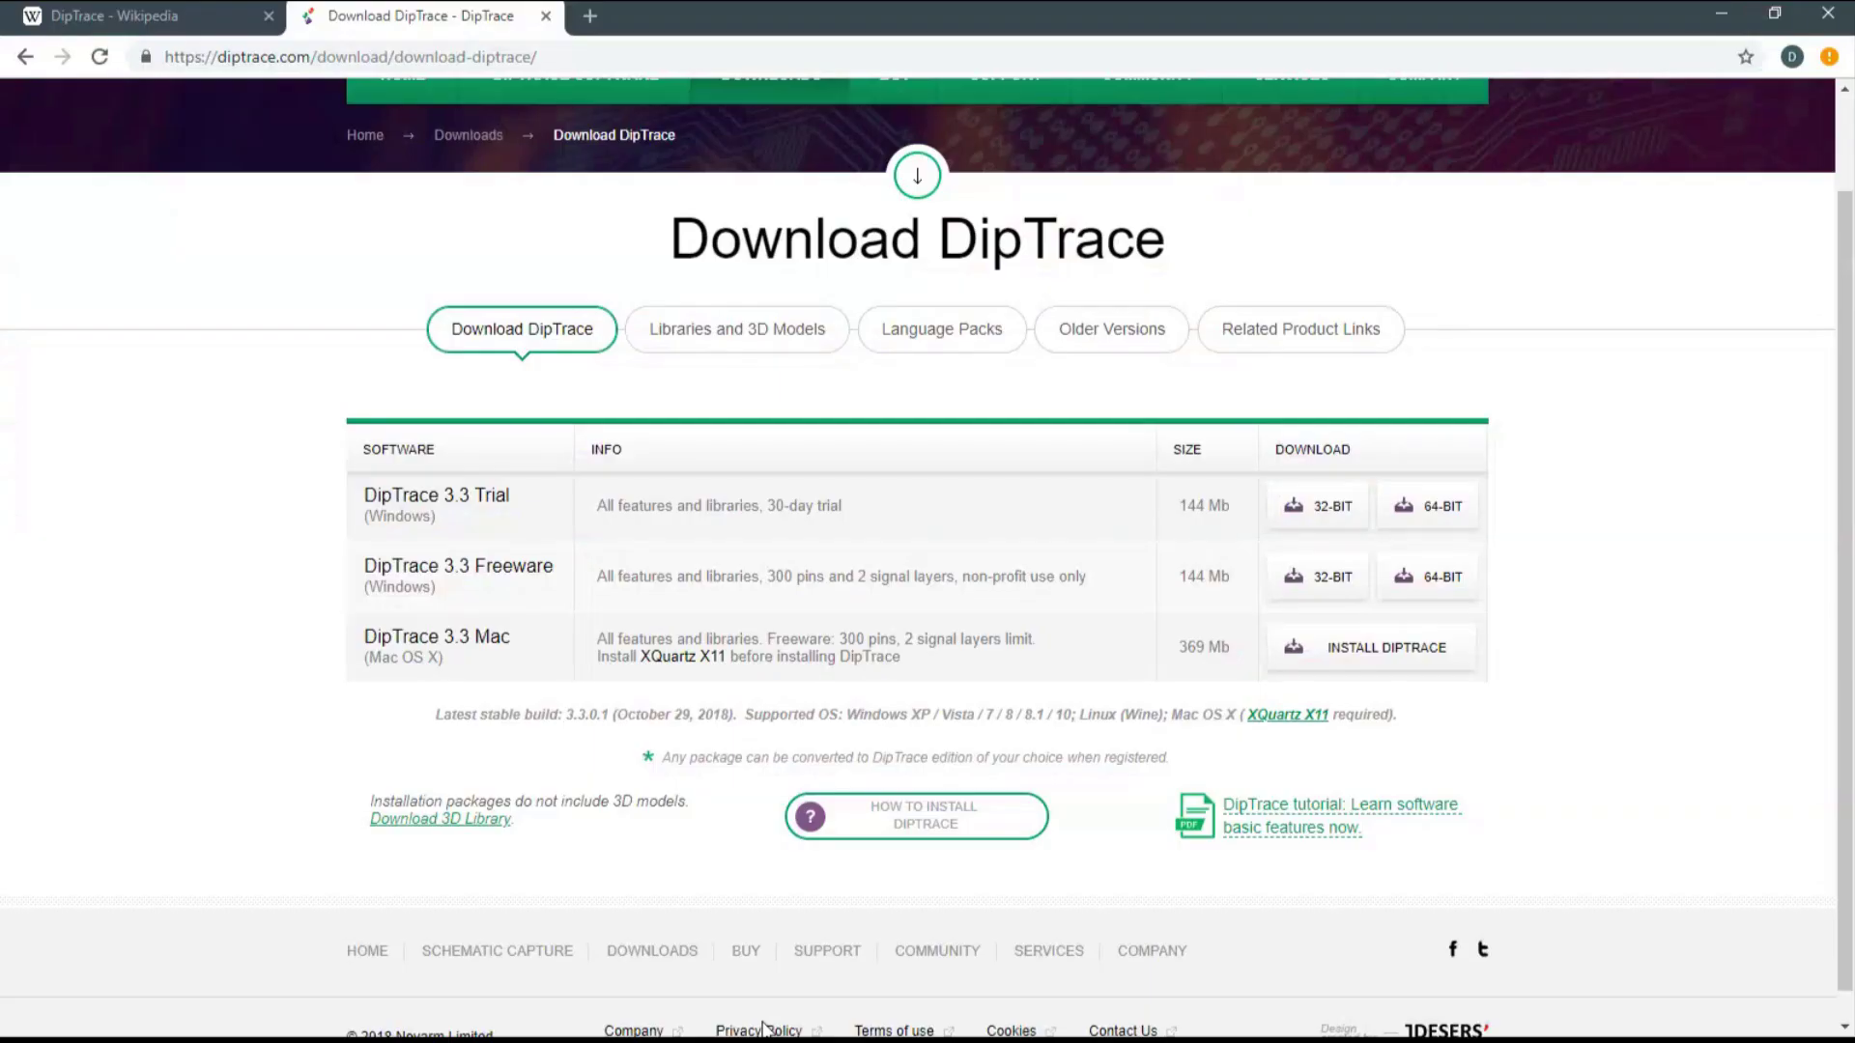
{"action": "left_click", "coordinate": [591, 16]}
{"action": "type", "text": "breadbo"}
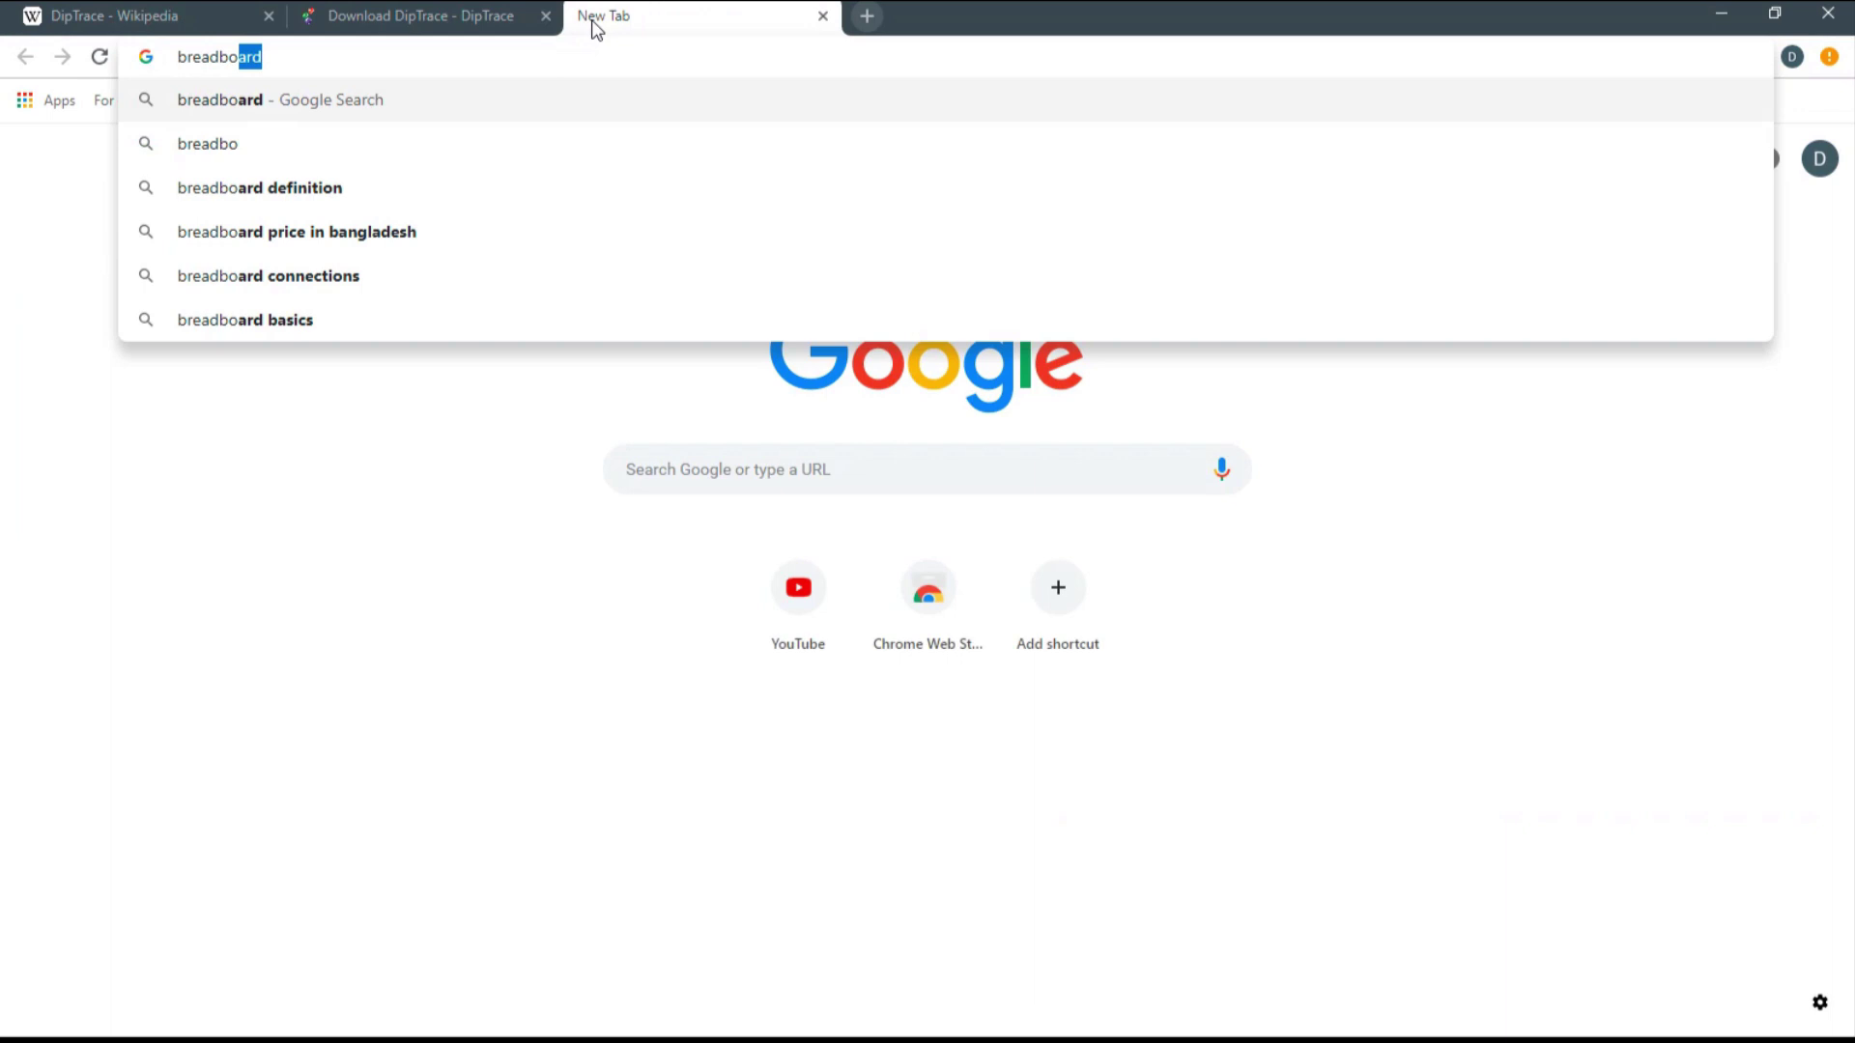
{"action": "key", "text": "Return"}
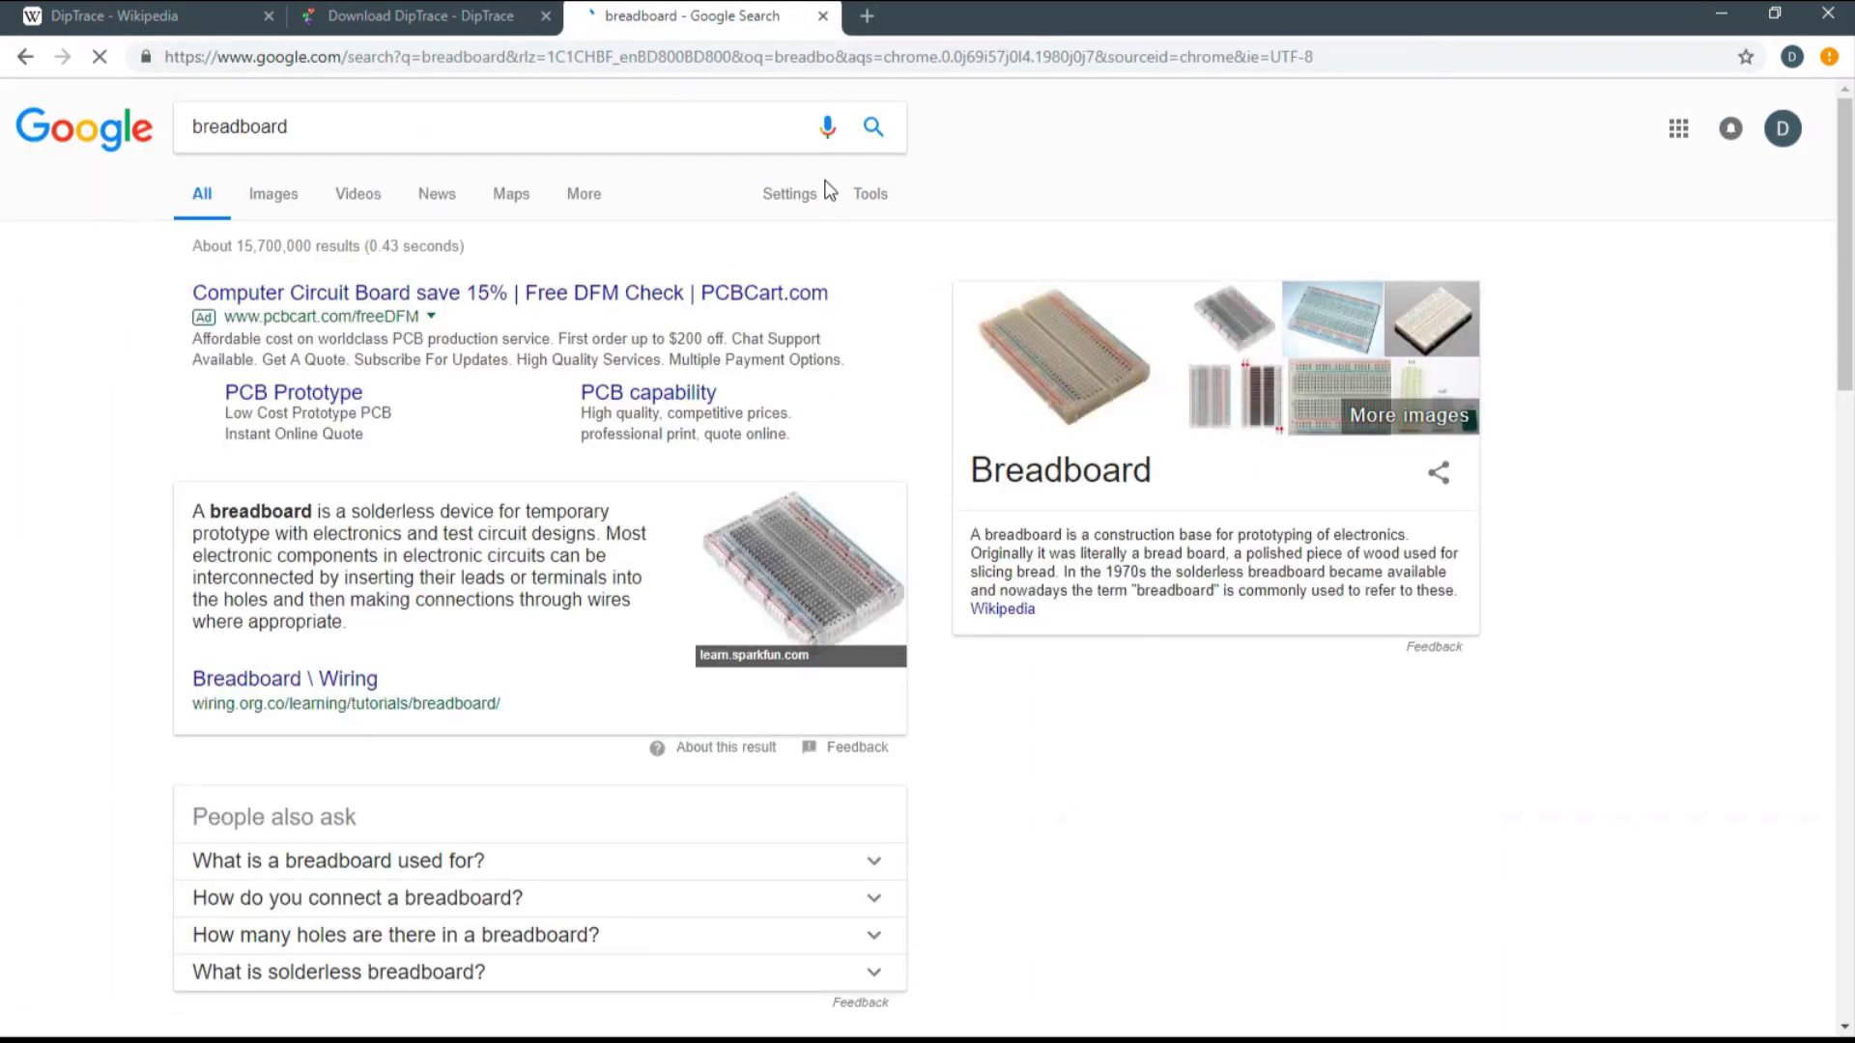
{"action": "left_click", "coordinate": [274, 197]}
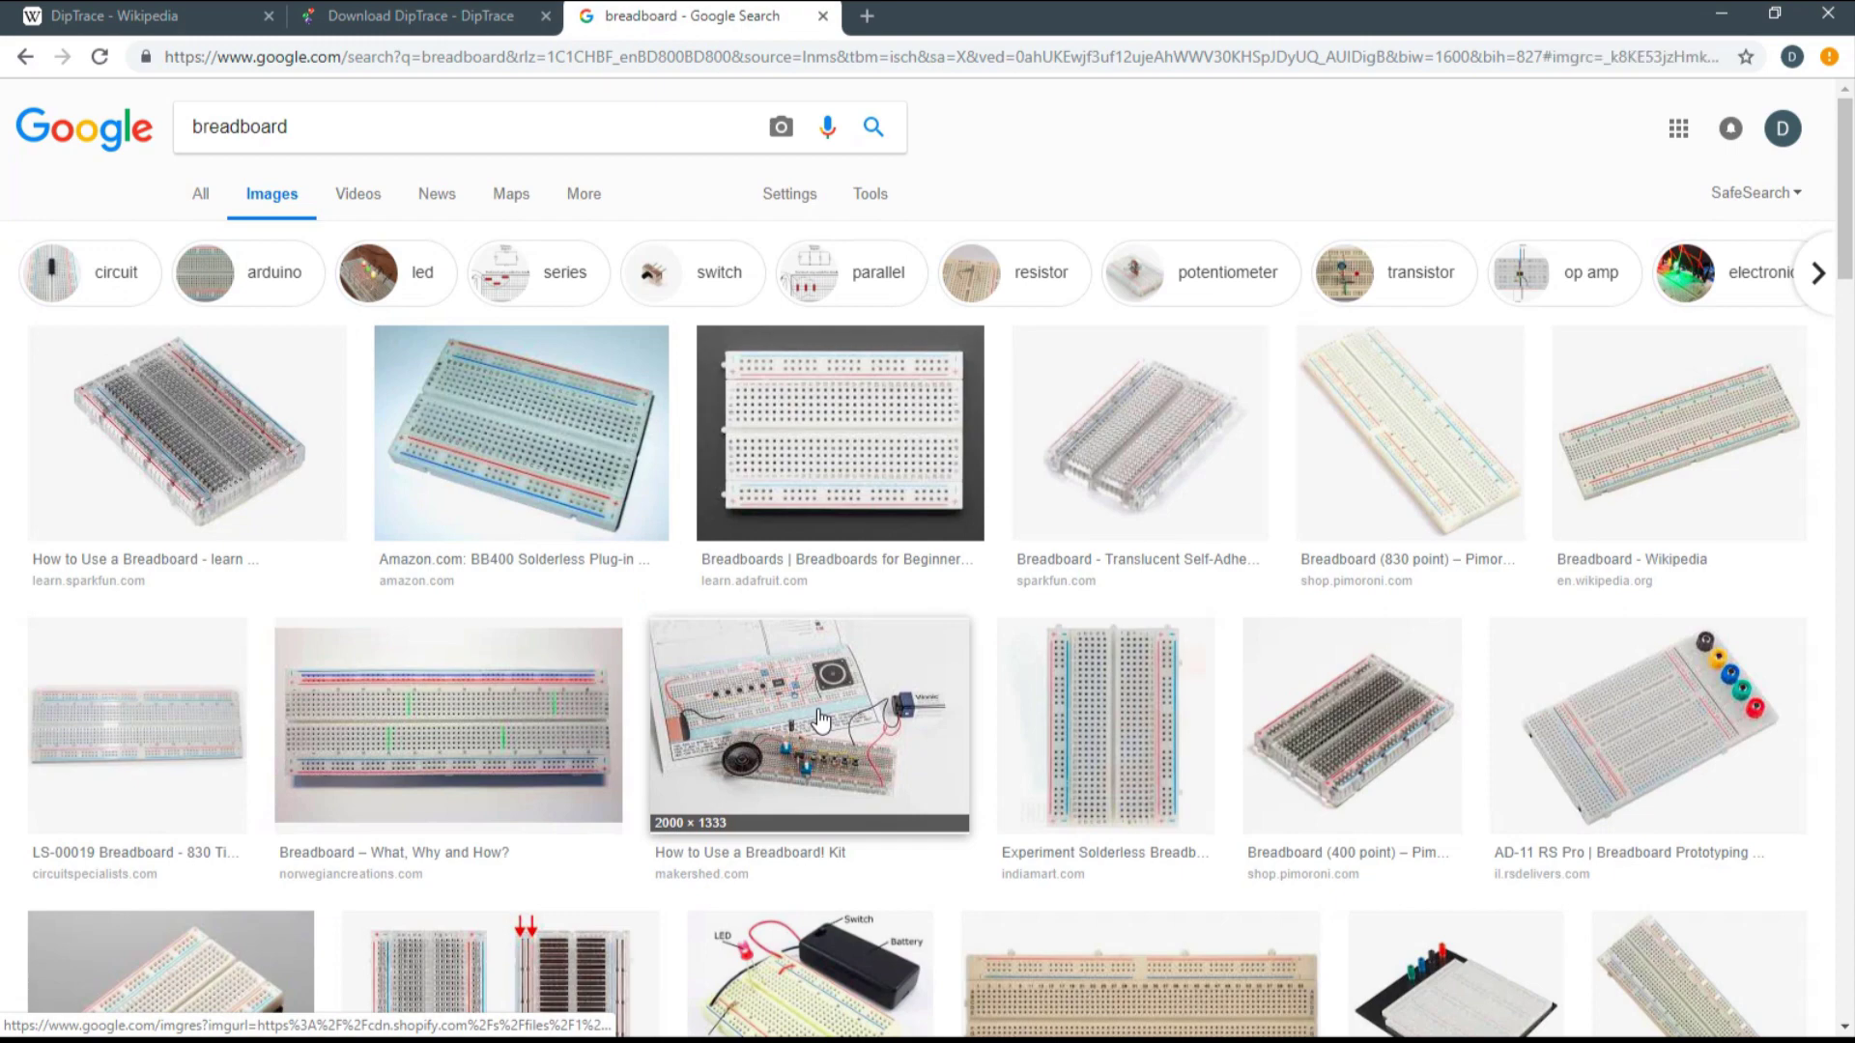
{"action": "left_click", "coordinate": [820, 719]}
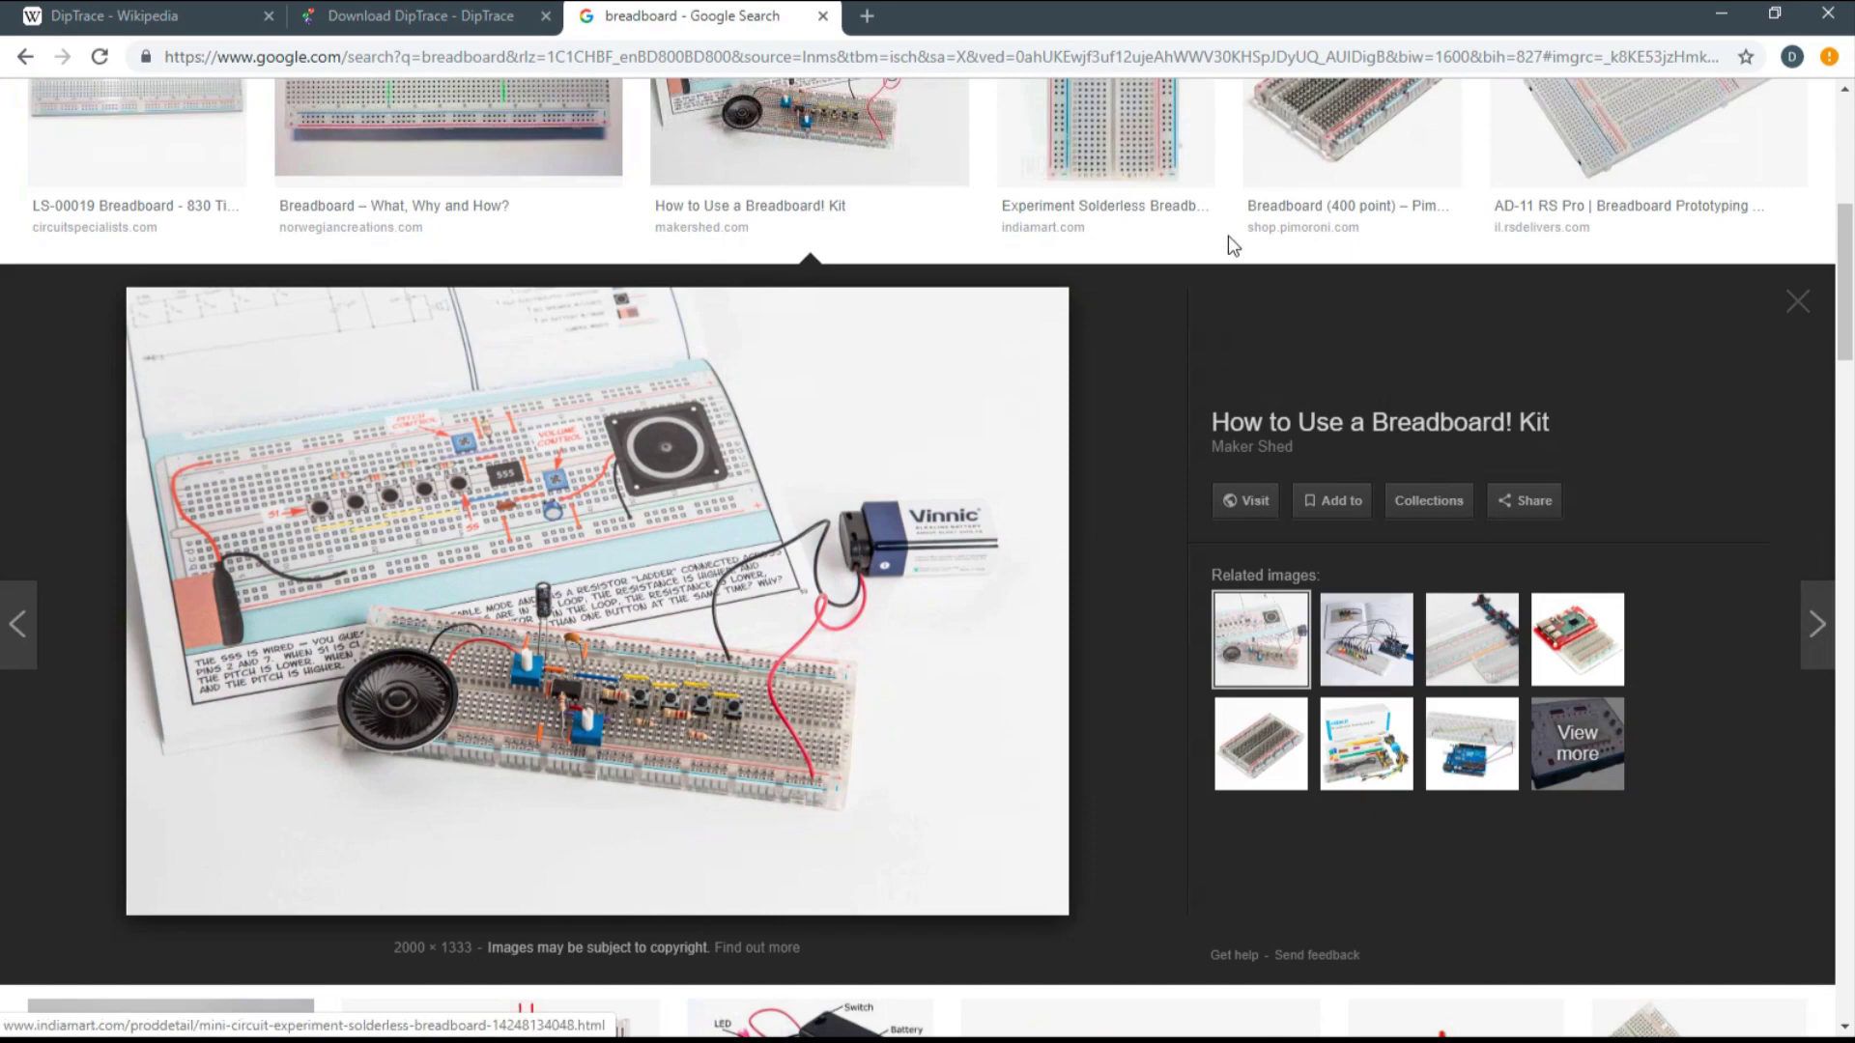
{"action": "left_click", "coordinate": [1721, 13]}
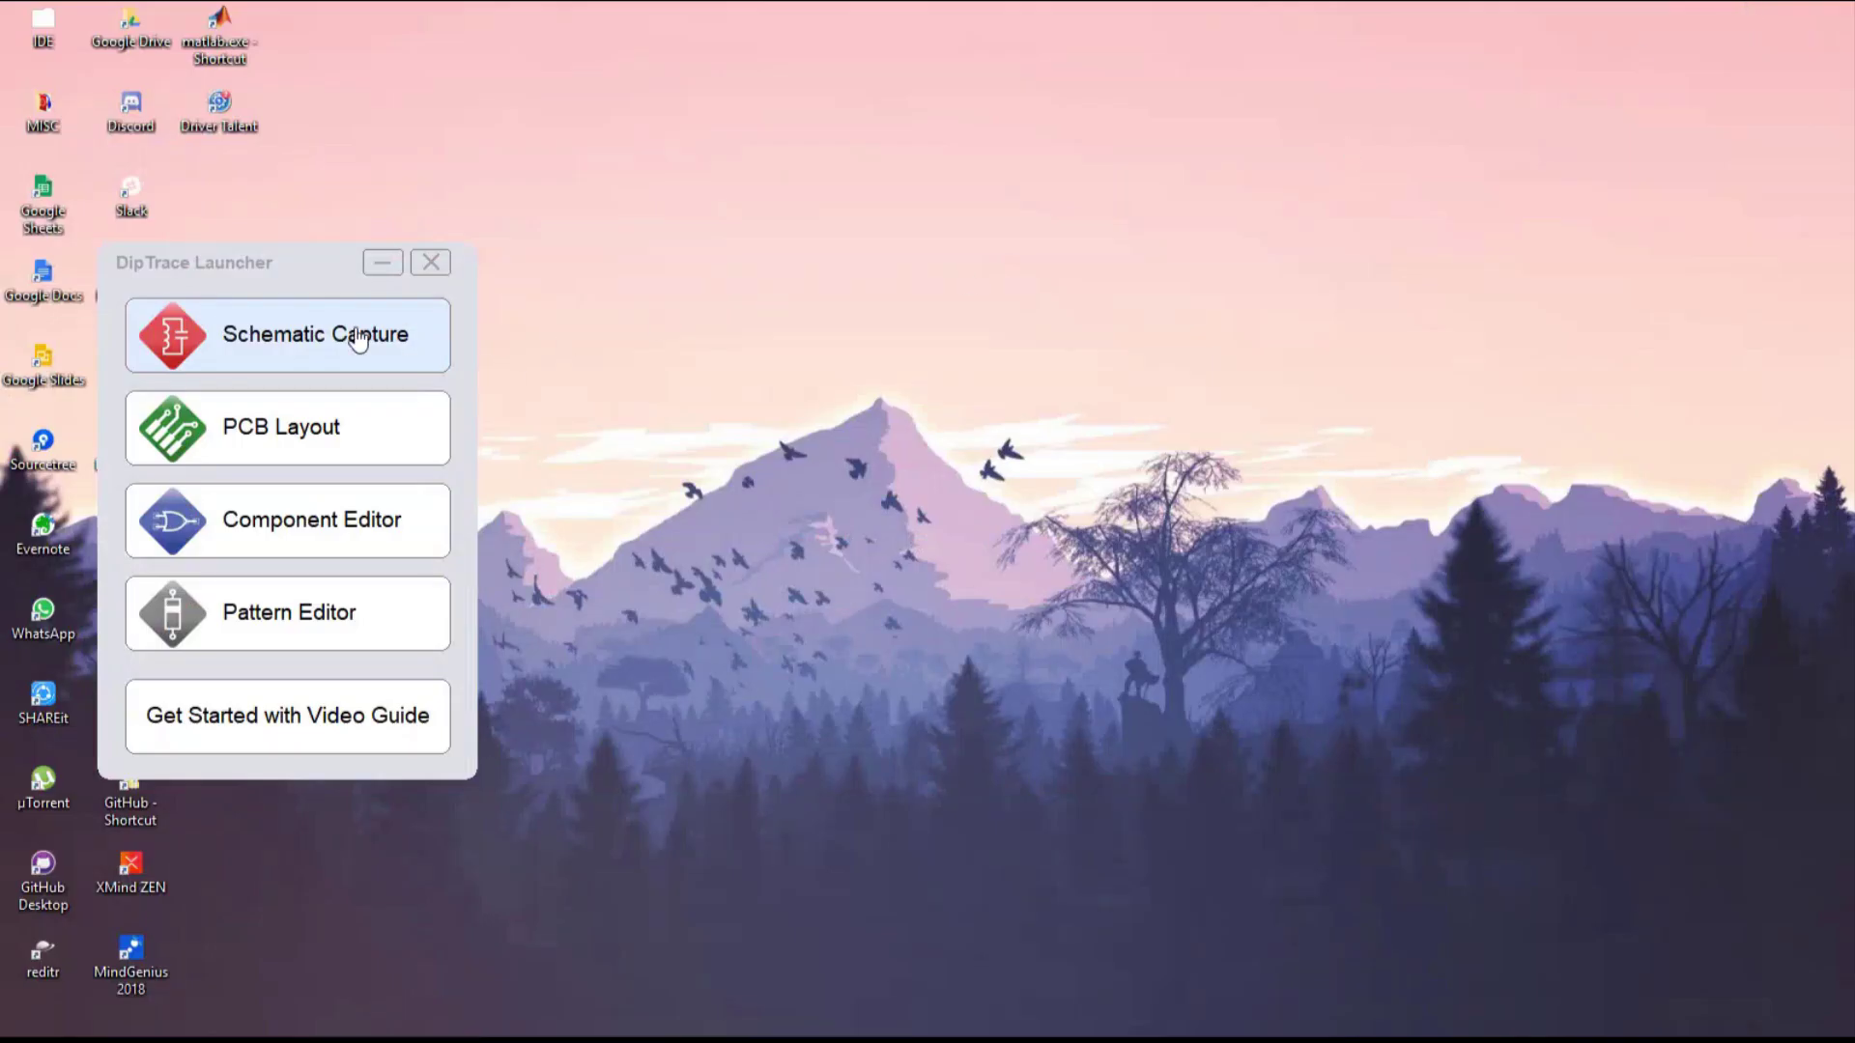